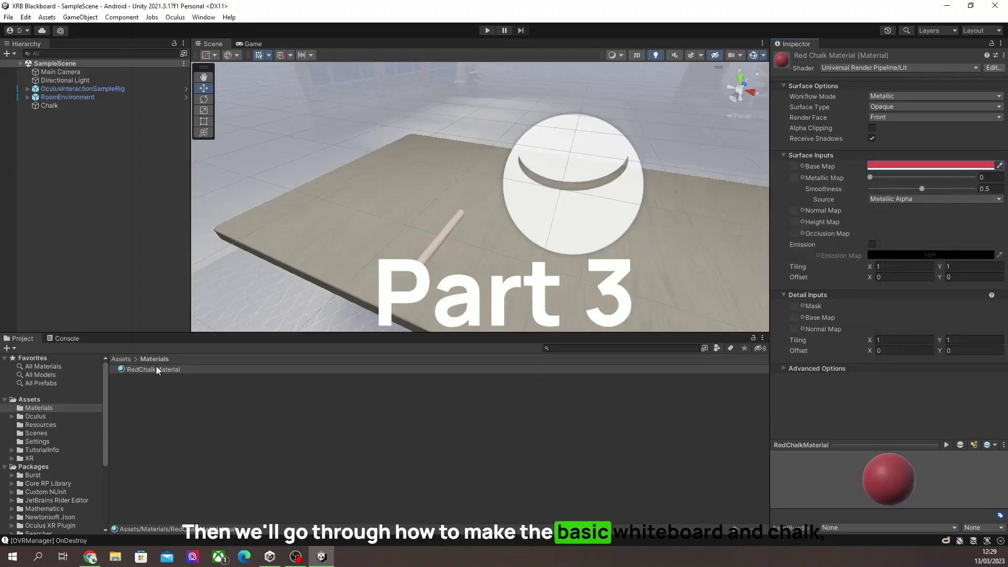
- Apply RedChalkMaterial to the chalk and set WhiteChalkMaterial's surface type to Transparent
drag(157, 371, 427, 251)
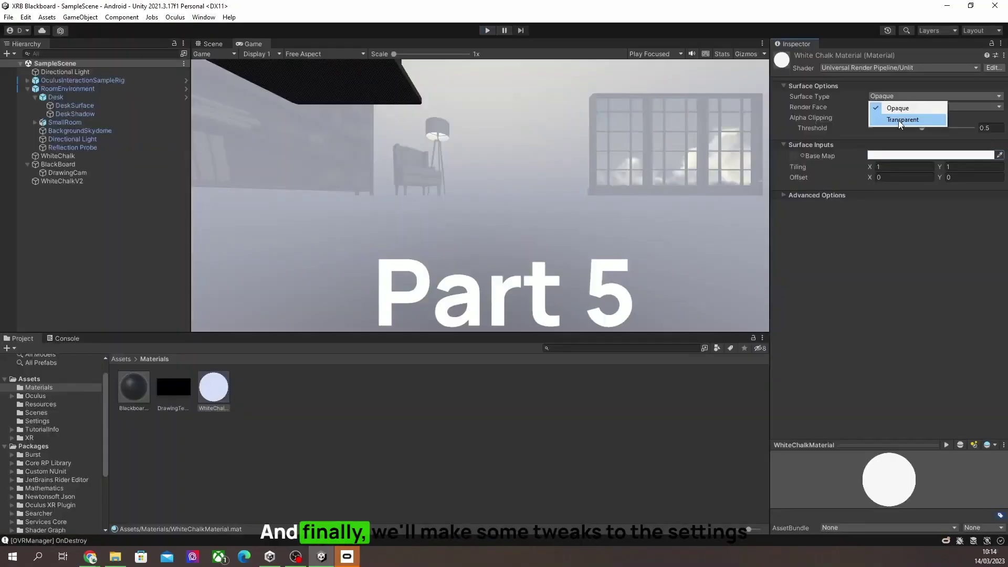
click(899, 121)
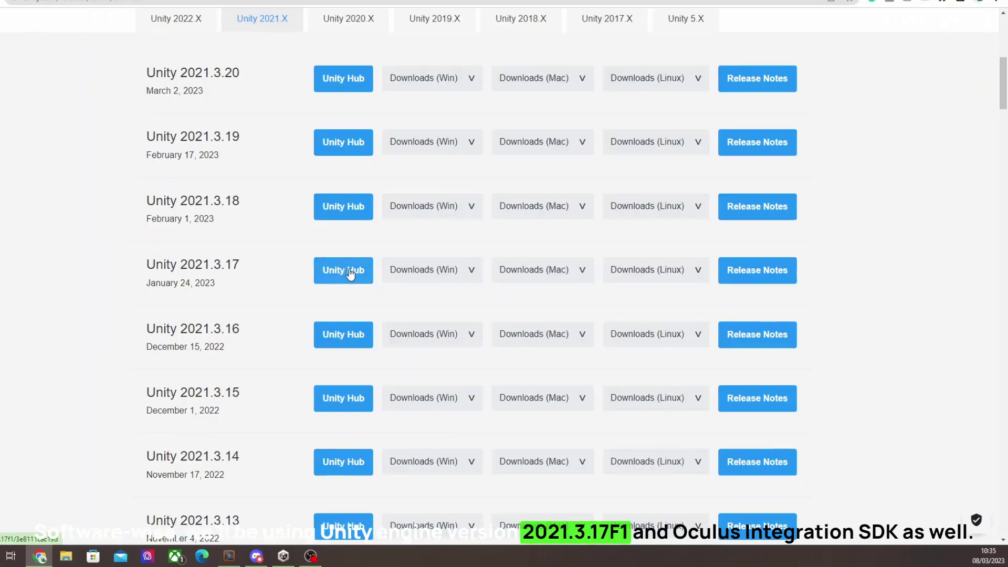
- Show the Windows download options for Unity 2021.3.17 in the download archive
click(470, 271)
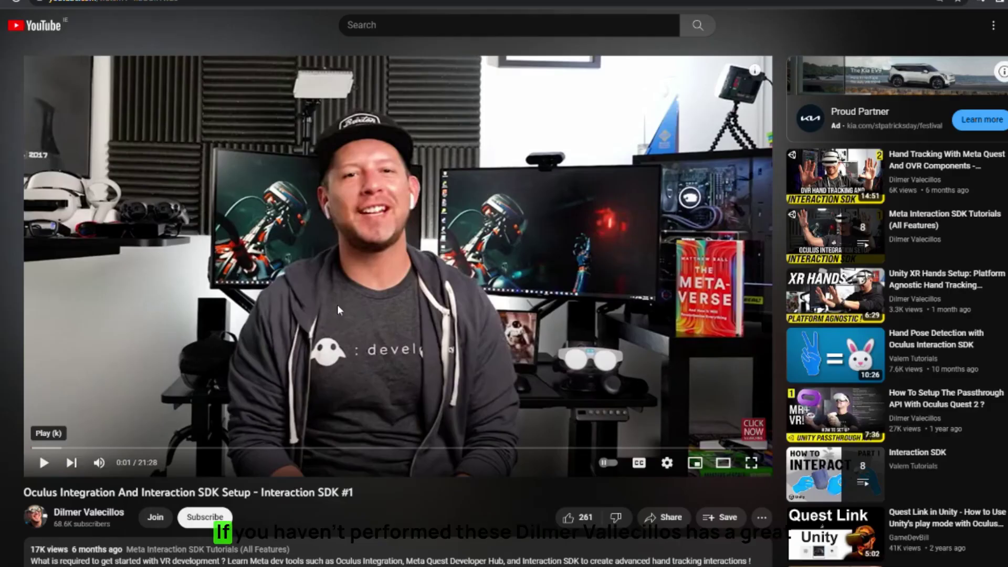
- Play the Oculus setup video, skip it forward, and pause it
click(44, 462)
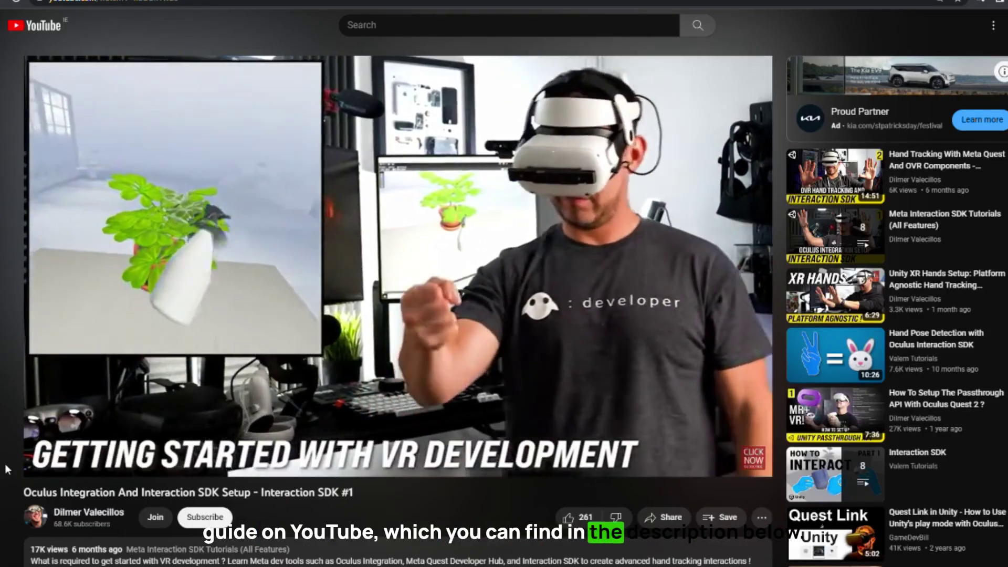
mouse_move(25, 461)
drag(26, 449, 244, 435)
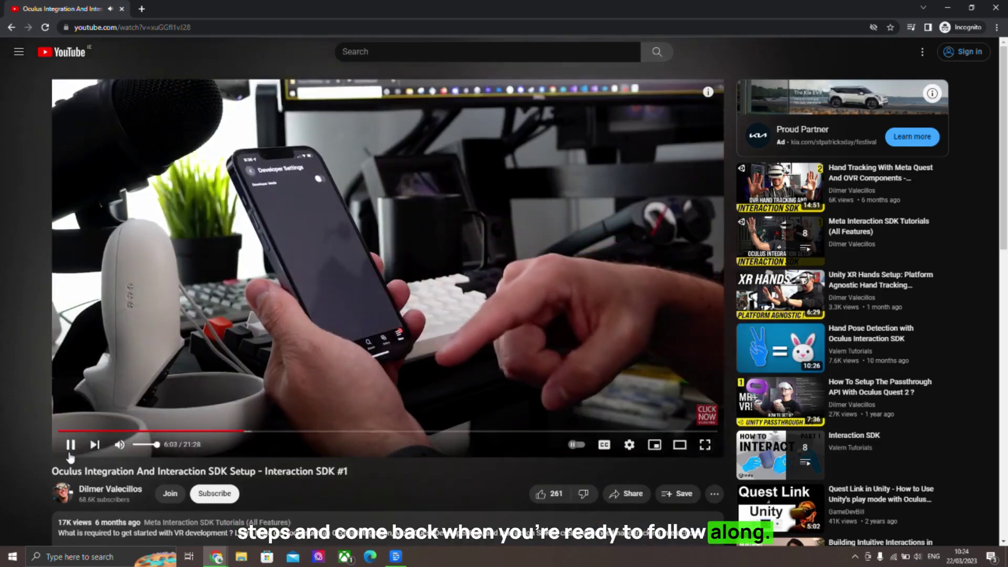
click(69, 446)
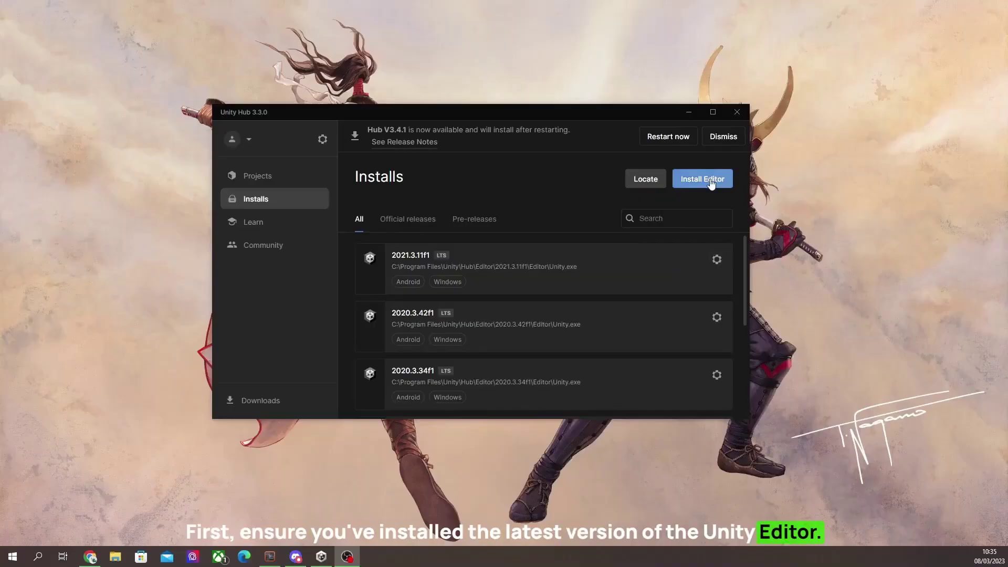
- Install editor 2021.3.17 with Android Build Support and create the 3D (URP) project XRB Blackboard
click(711, 181)
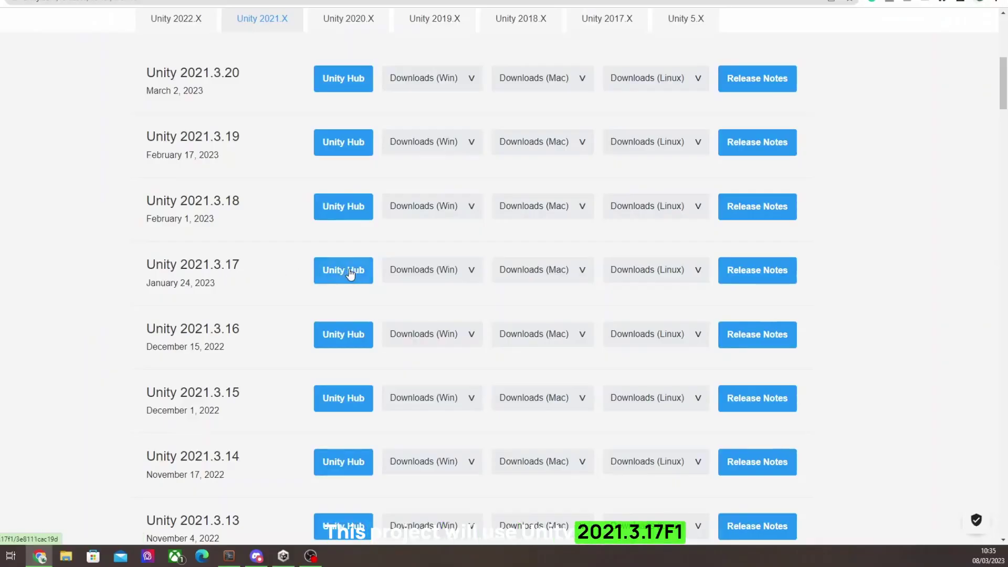
click(469, 273)
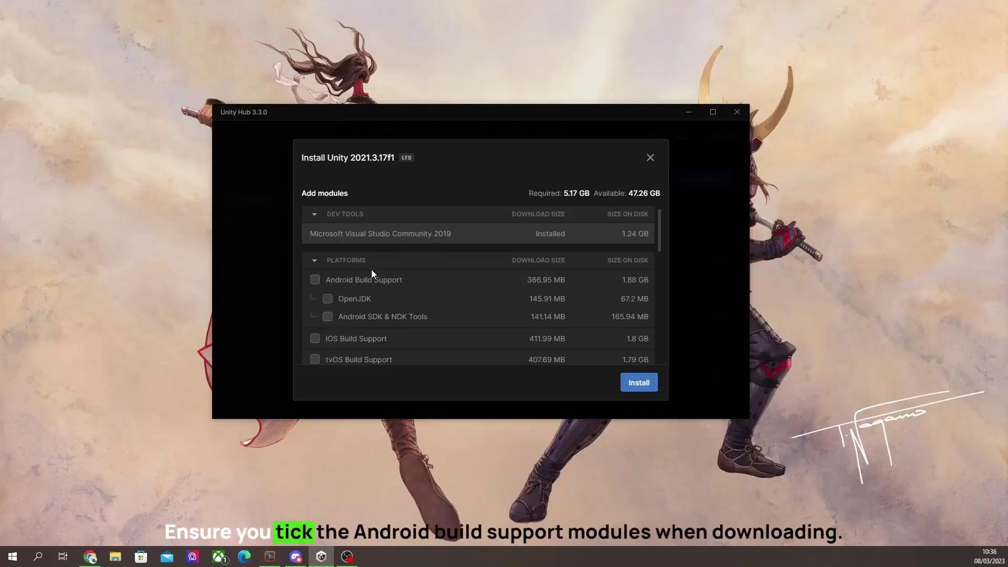
click(315, 279)
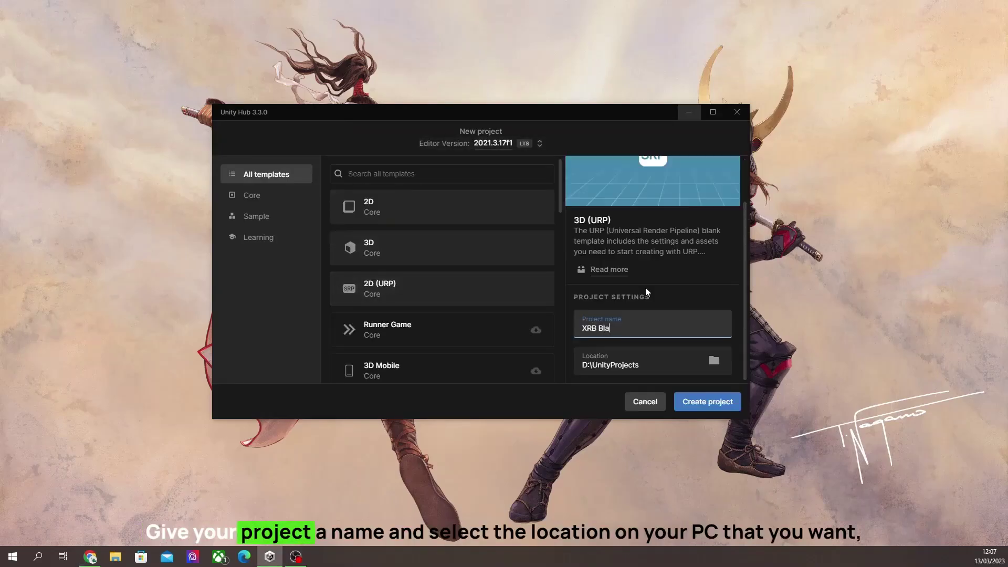
text(ckboard)
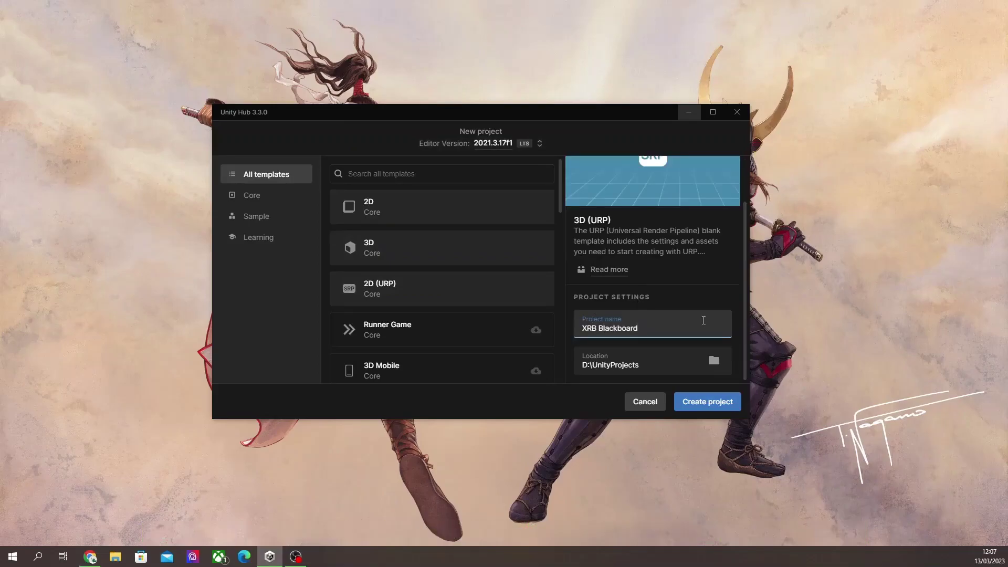
click(692, 403)
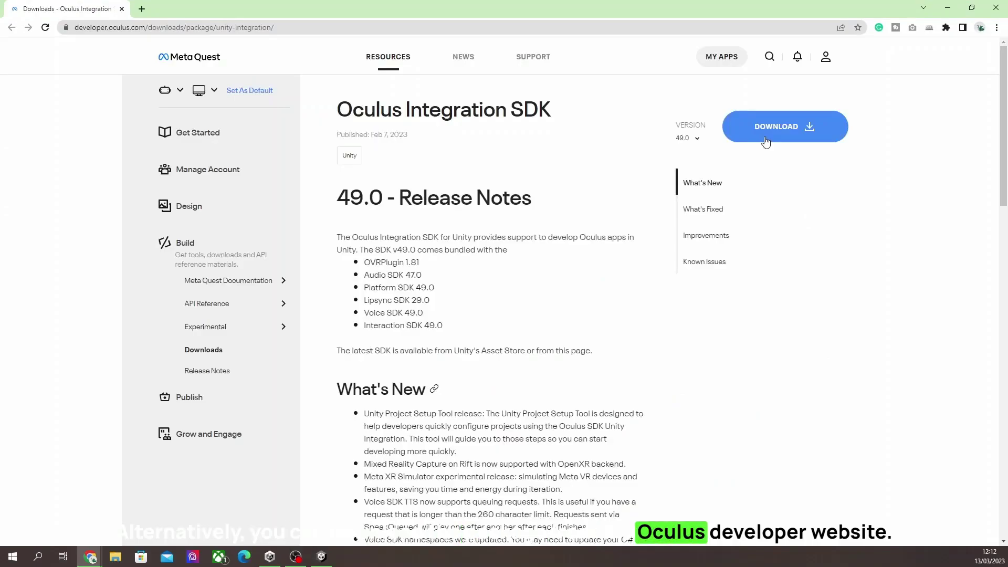
- Start the Oculus Integration SDK 49.0 download and accept its license agreement
click(766, 140)
click(471, 241)
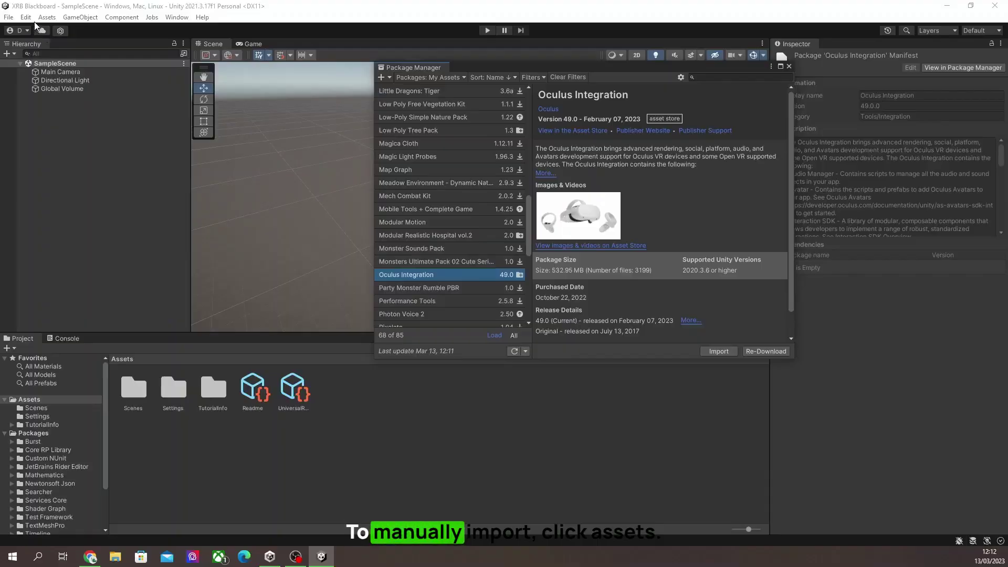
- Choose Assets > Import Package > Custom Package to import a package file
click(25, 17)
click(46, 17)
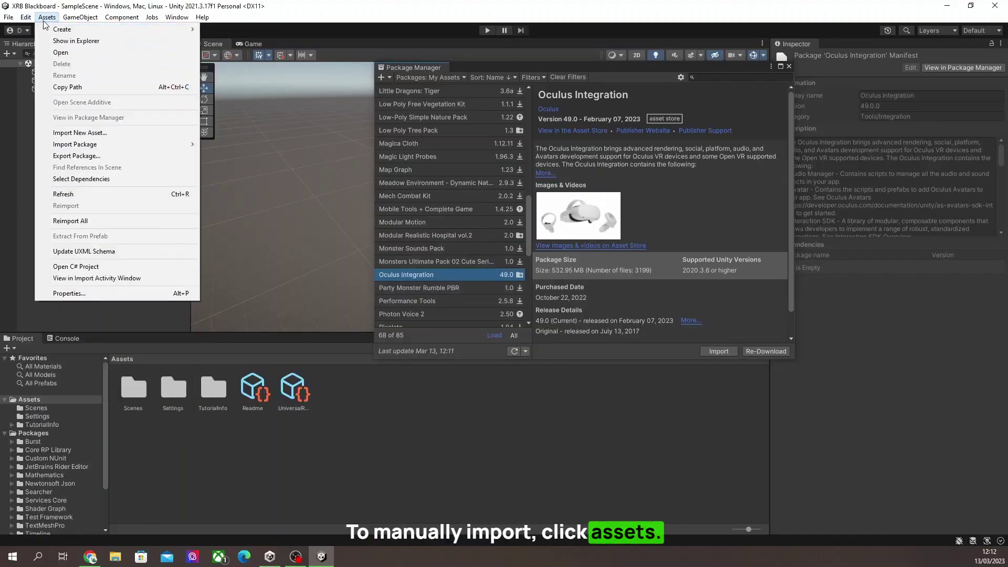
mouse_move(100, 146)
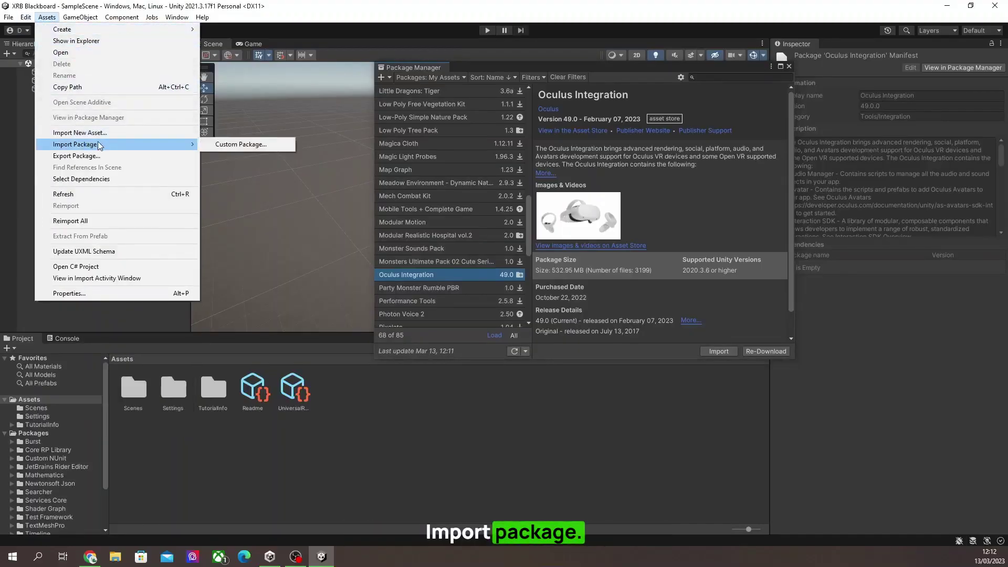
click(234, 151)
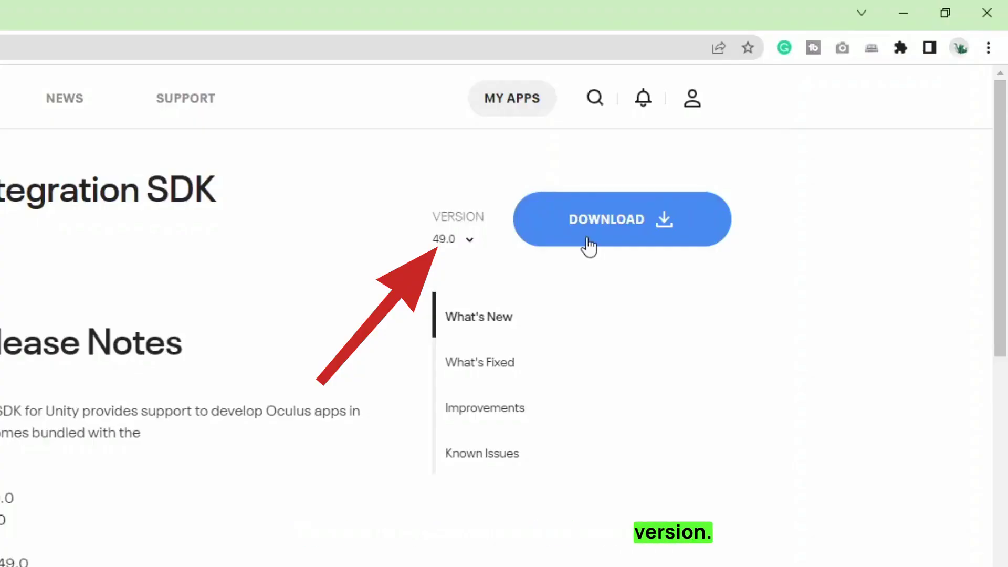
- Download Oculus Integration SDK 49.0 after accepting the license terms
click(589, 244)
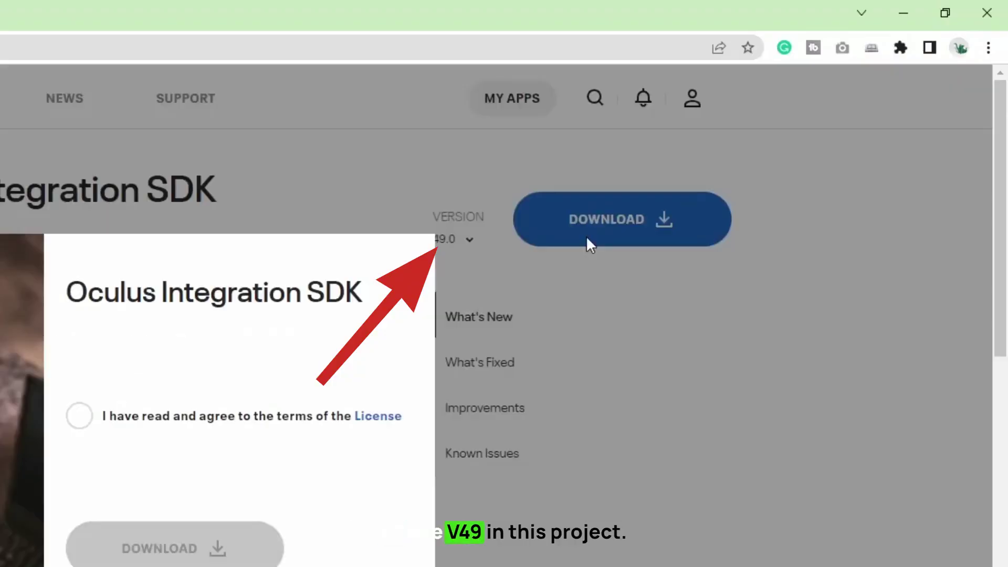
click(80, 418)
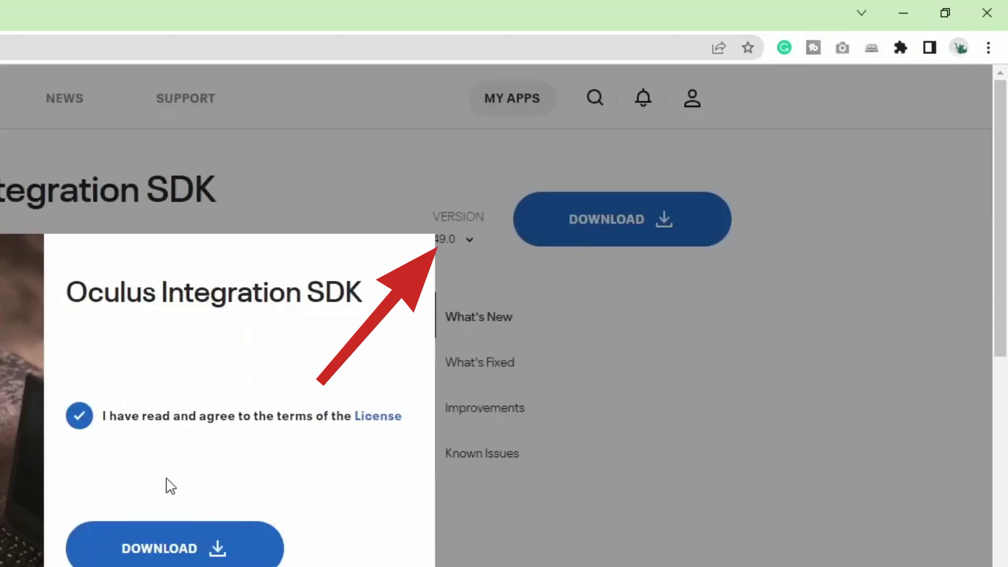
click(173, 546)
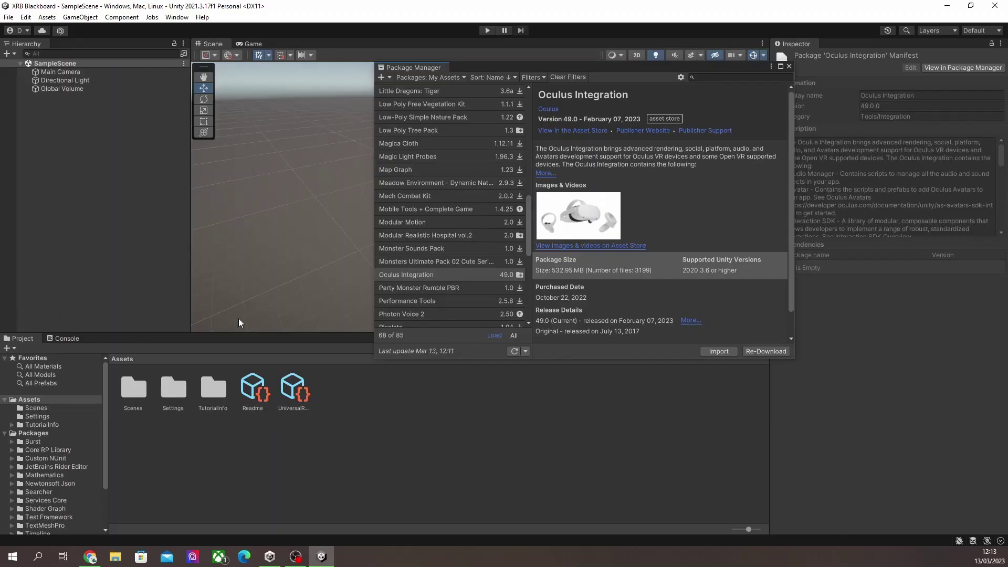
- Import all Oculus Integration files, updating OVRPlugin to the OpenXR backend and restarting
click(715, 353)
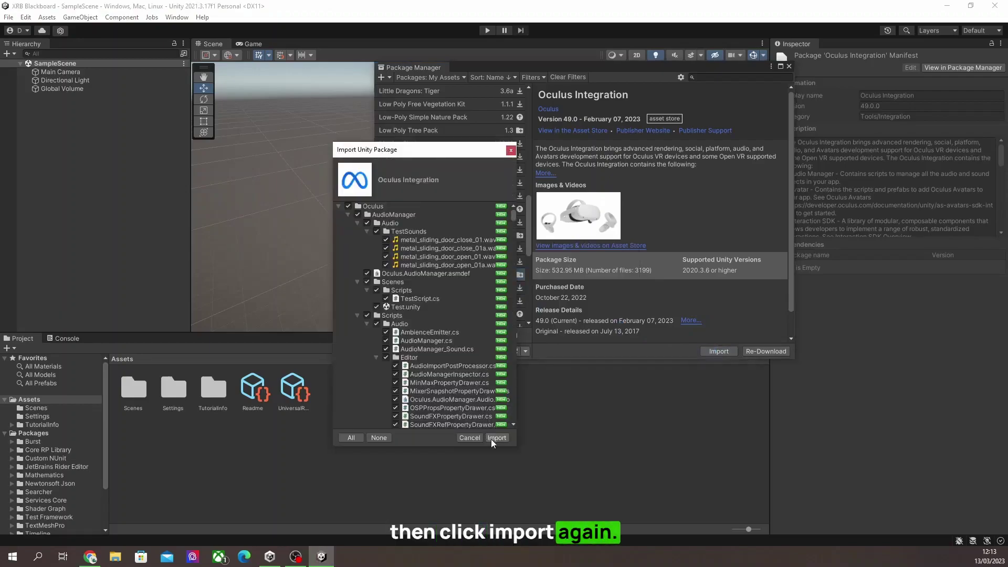
click(492, 439)
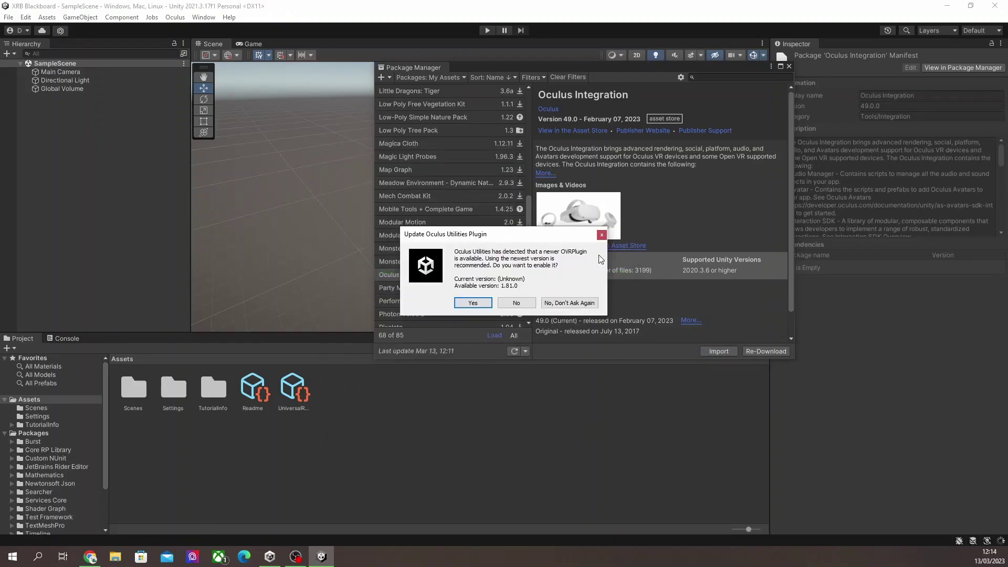
click(473, 303)
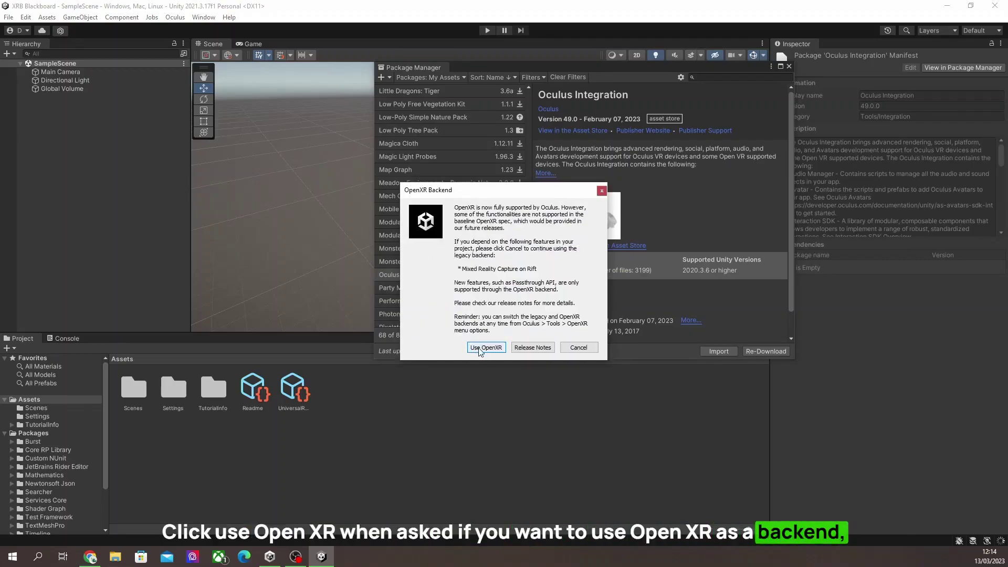
click(466, 347)
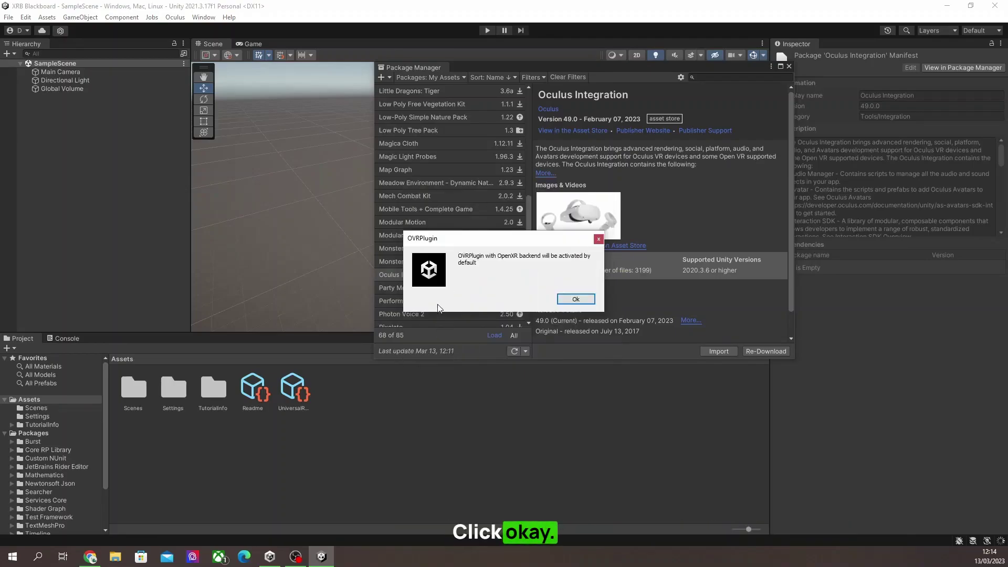
click(576, 299)
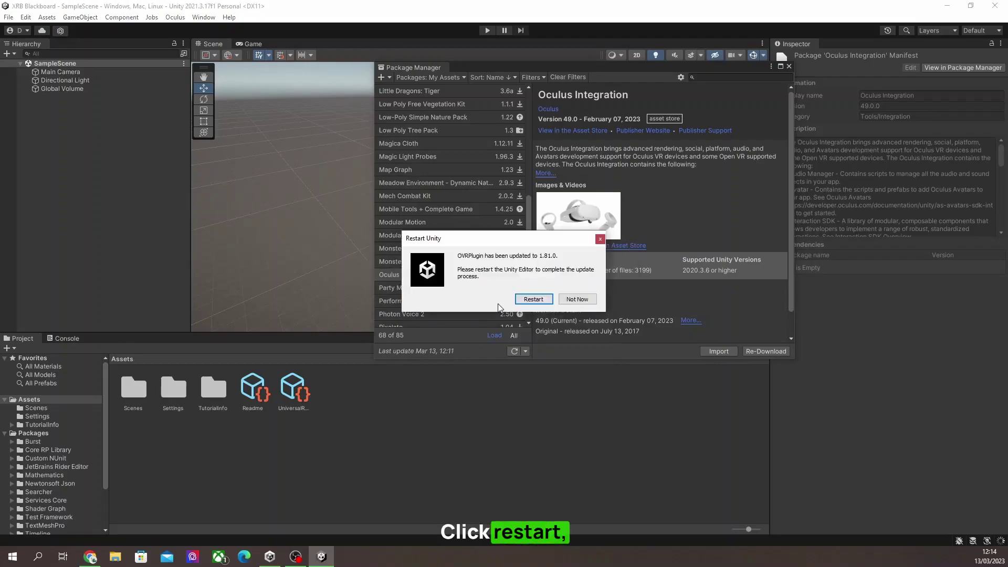
click(531, 299)
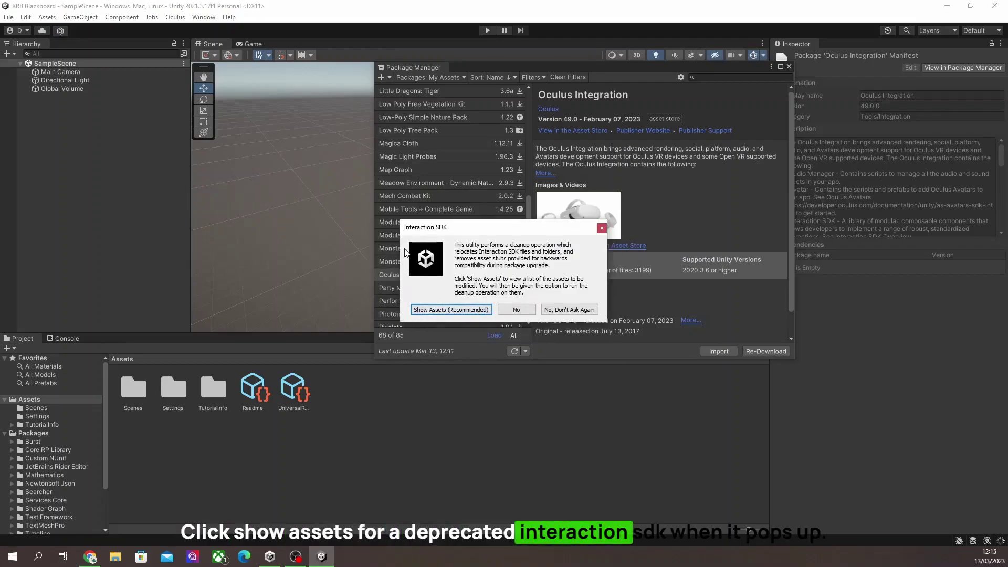
- Delete the deprecated Interaction SDK assets and upgrade the spatializer plugin, then restart
click(426, 311)
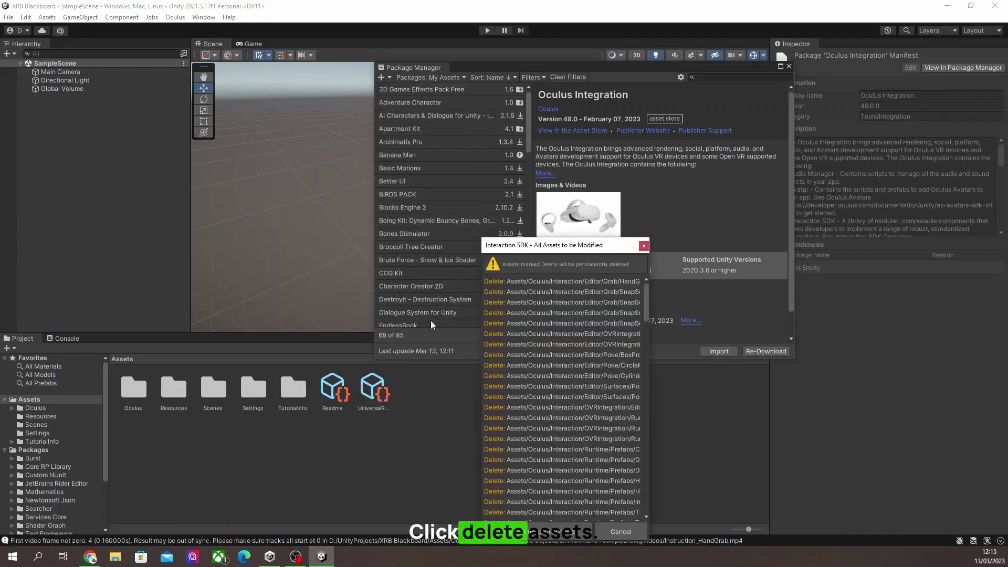
click(511, 532)
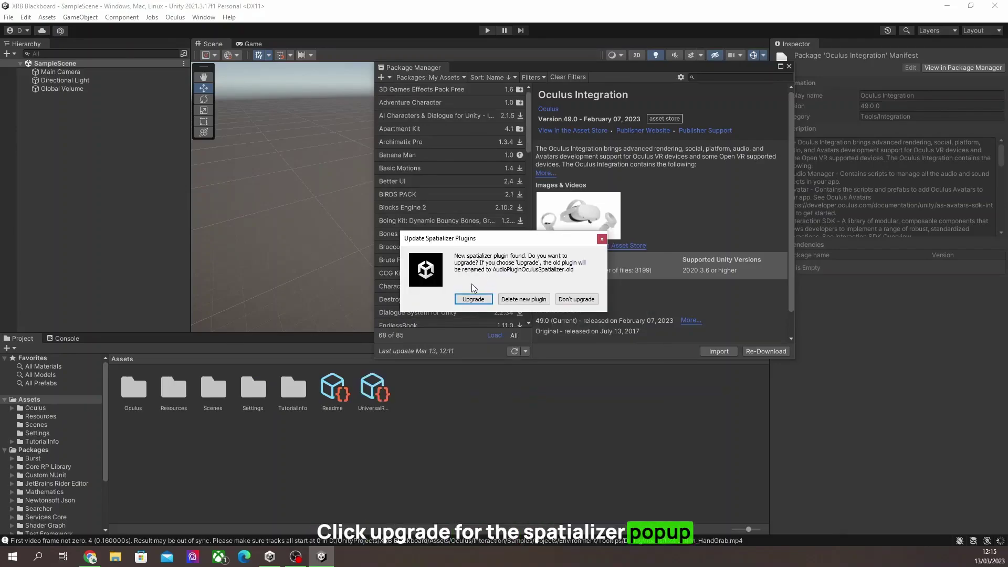
click(473, 300)
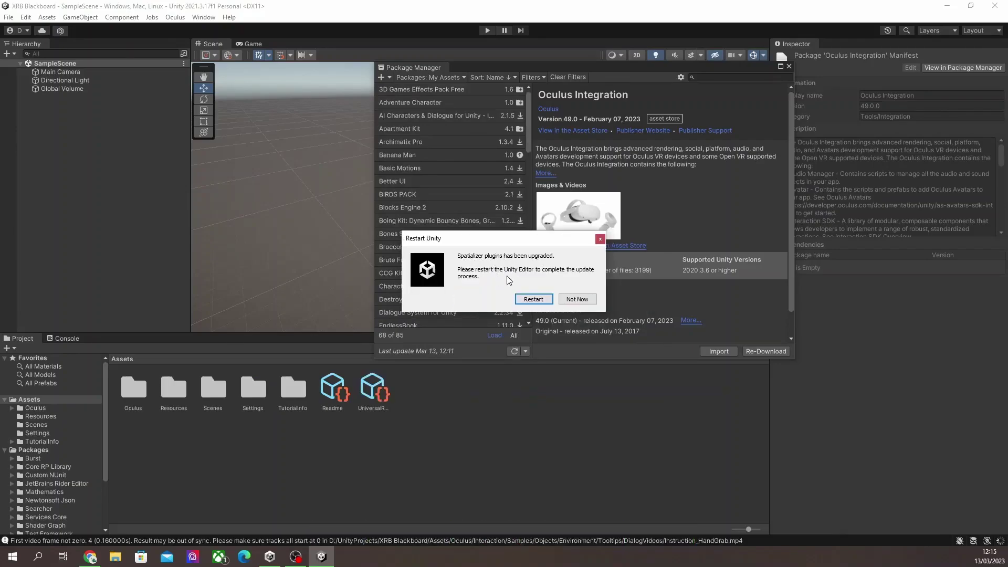
click(529, 301)
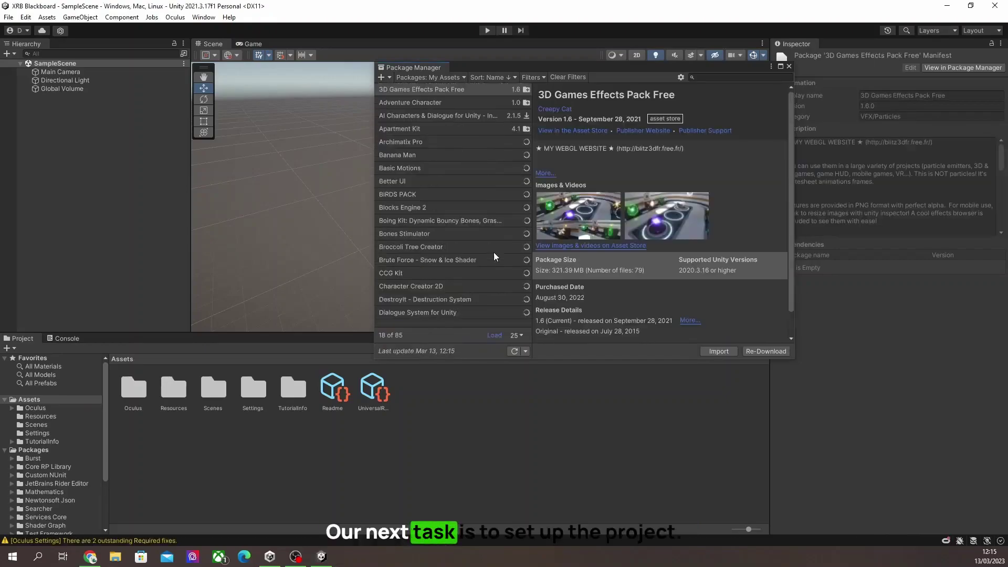
- Close Package Manager and select Android as the platform in Build Settings
click(789, 67)
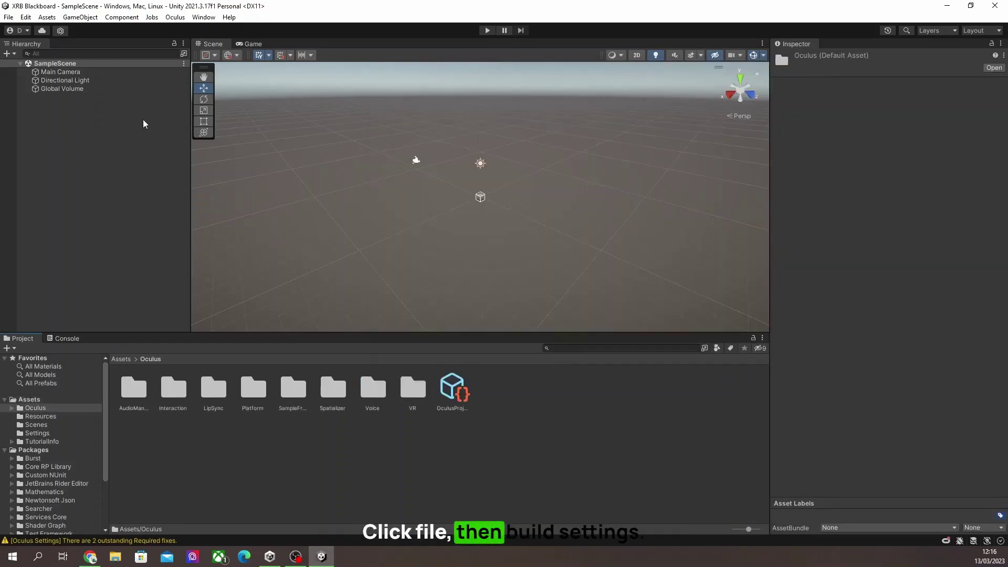
click(8, 17)
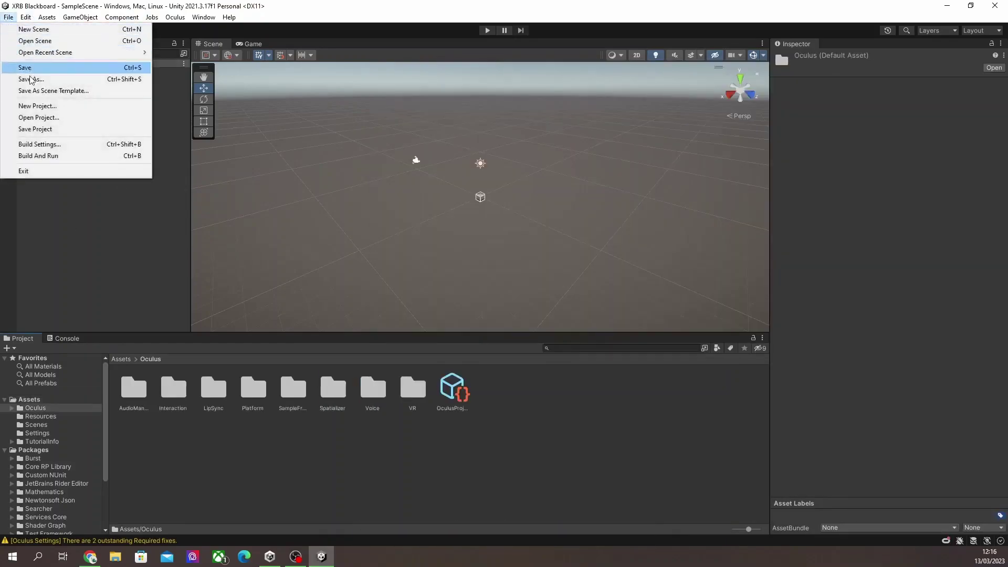
click(50, 144)
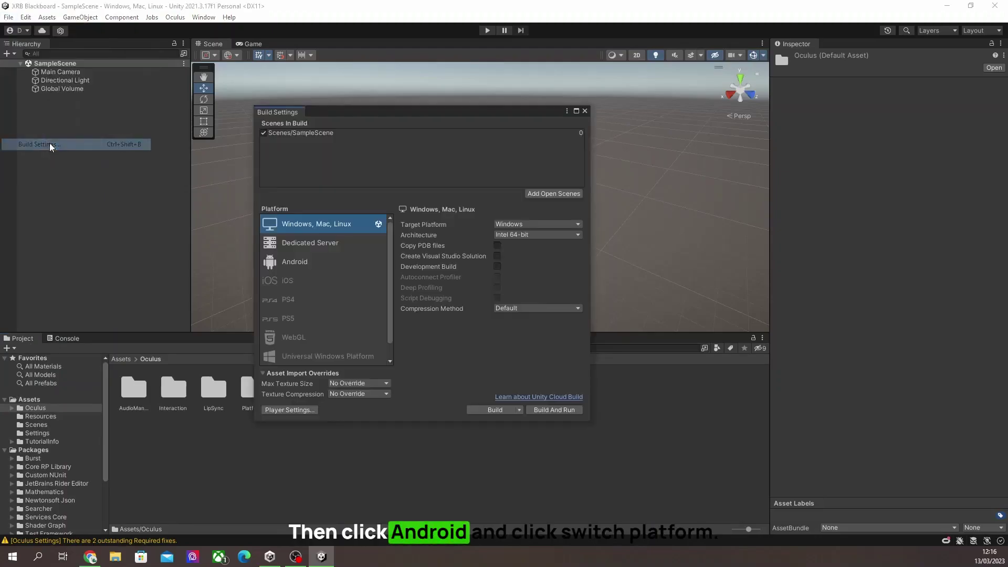
click(317, 258)
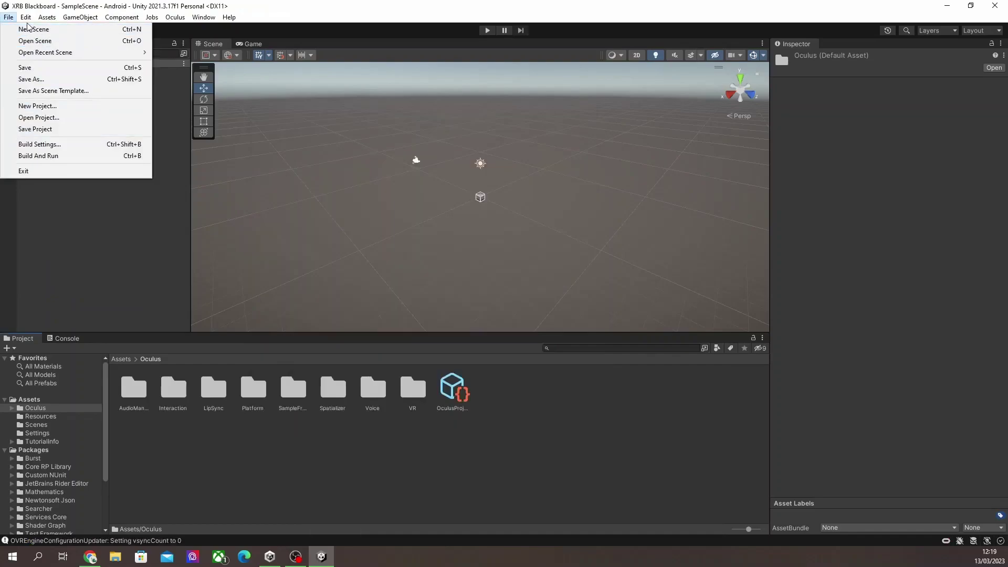
- Set company XRBootcamp, Linear colour space, OpenGLES3 above Vulkan, and multithreaded rendering
key(Right)
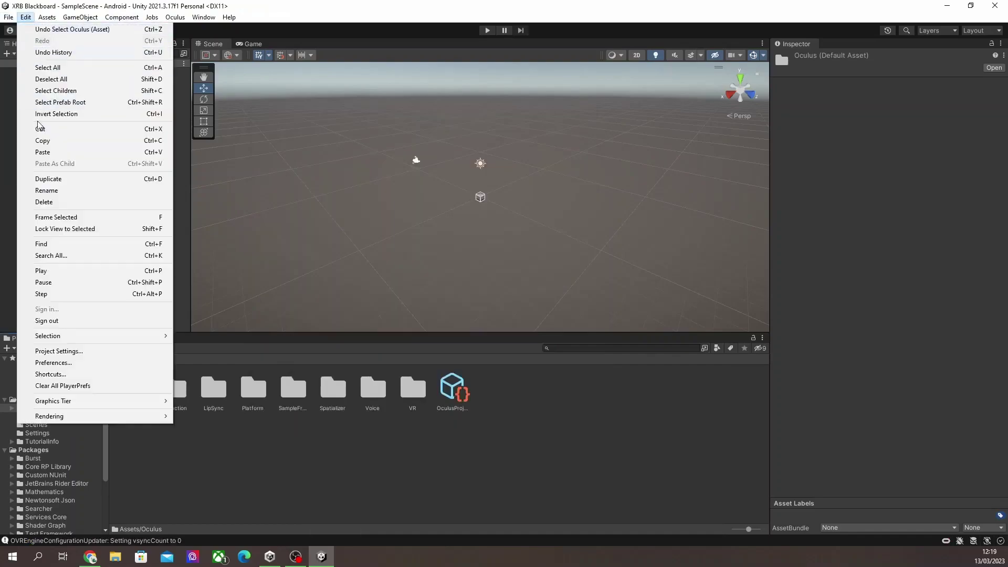
click(57, 350)
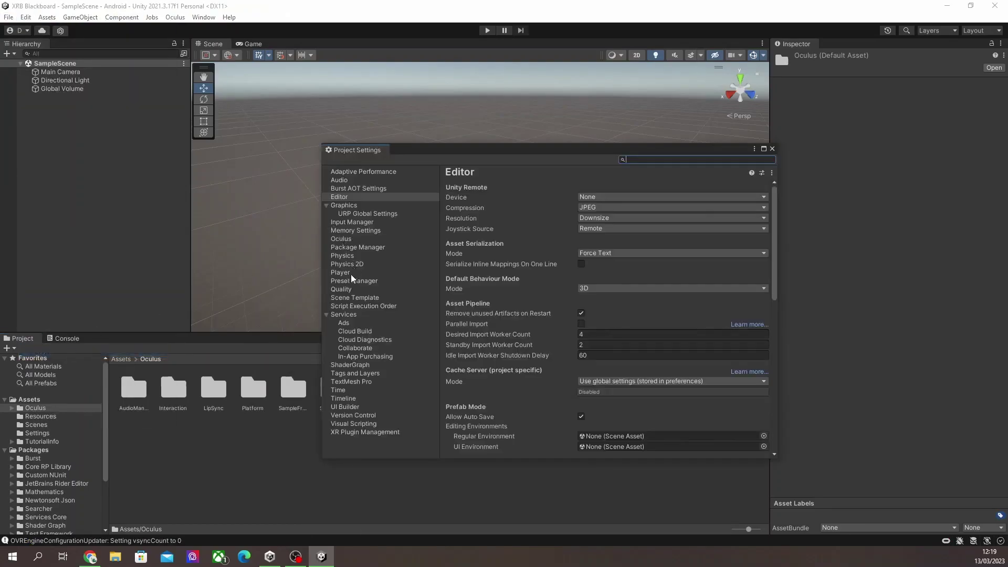
click(351, 273)
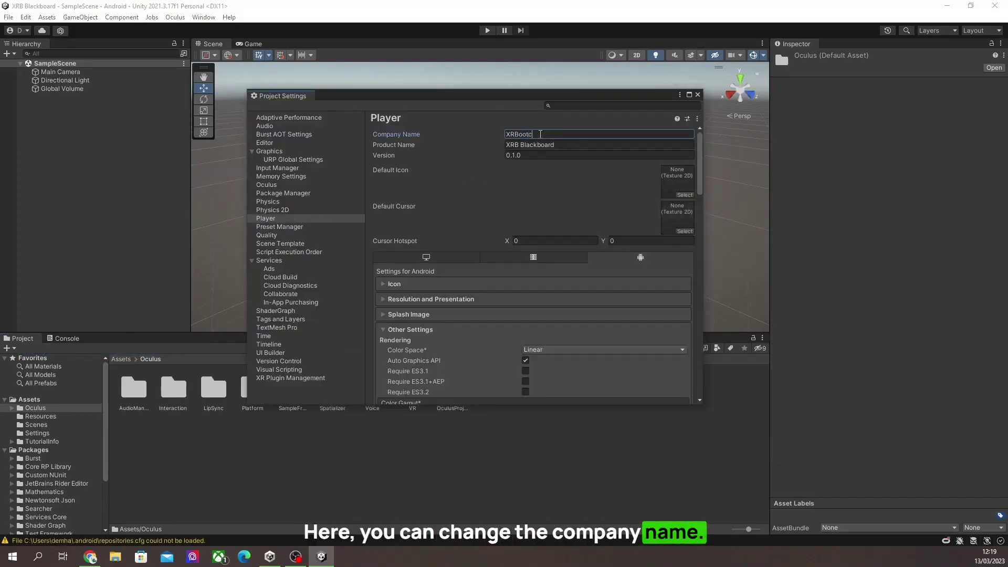
text(amp)
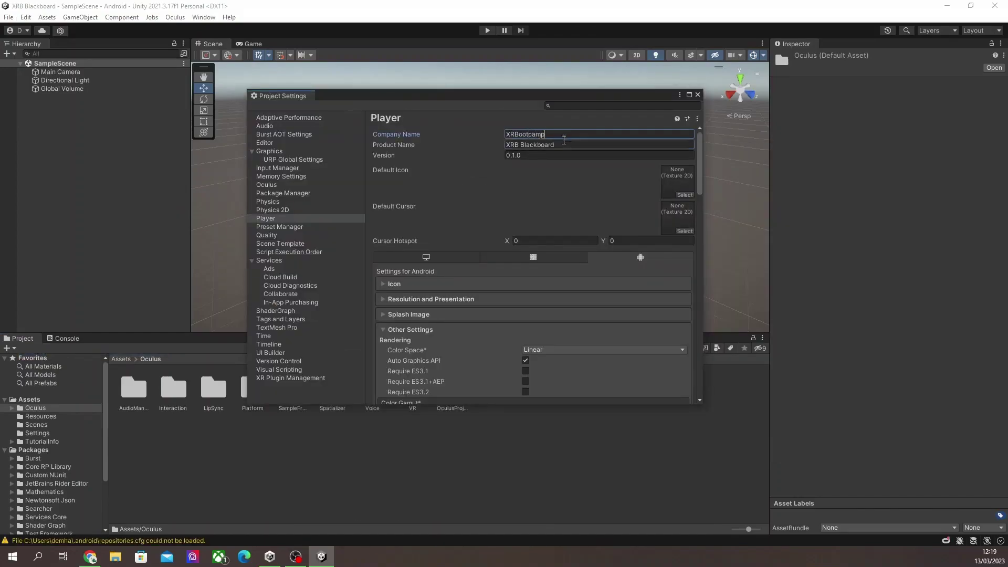
scroll(540, 263, down, 2)
click(541, 287)
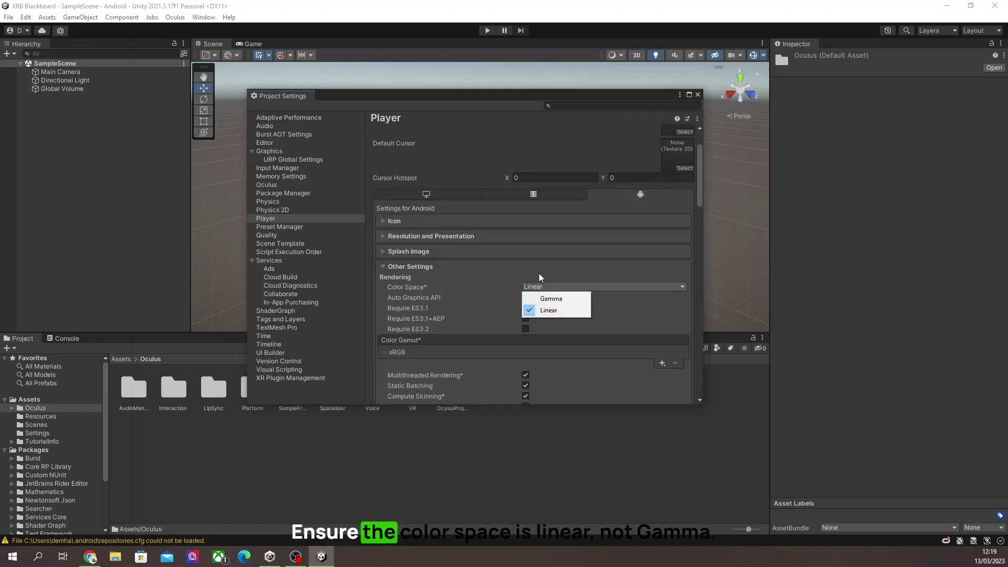
click(540, 309)
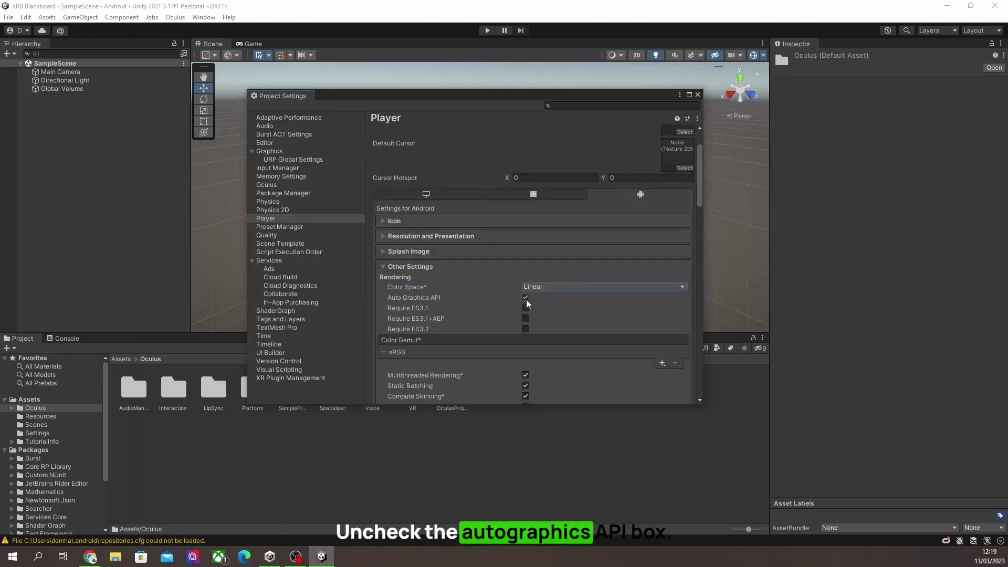
click(526, 299)
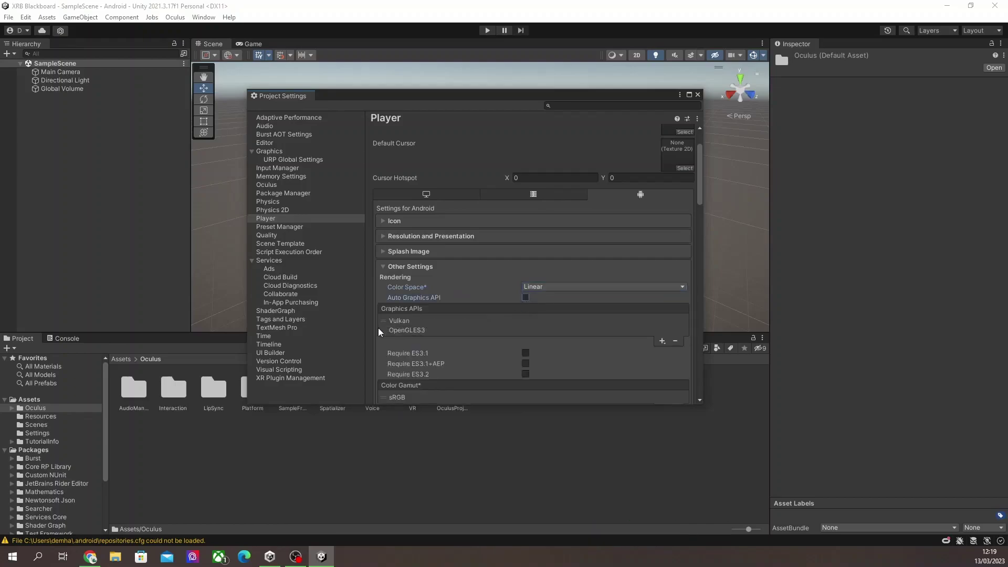
drag(383, 329, 402, 320)
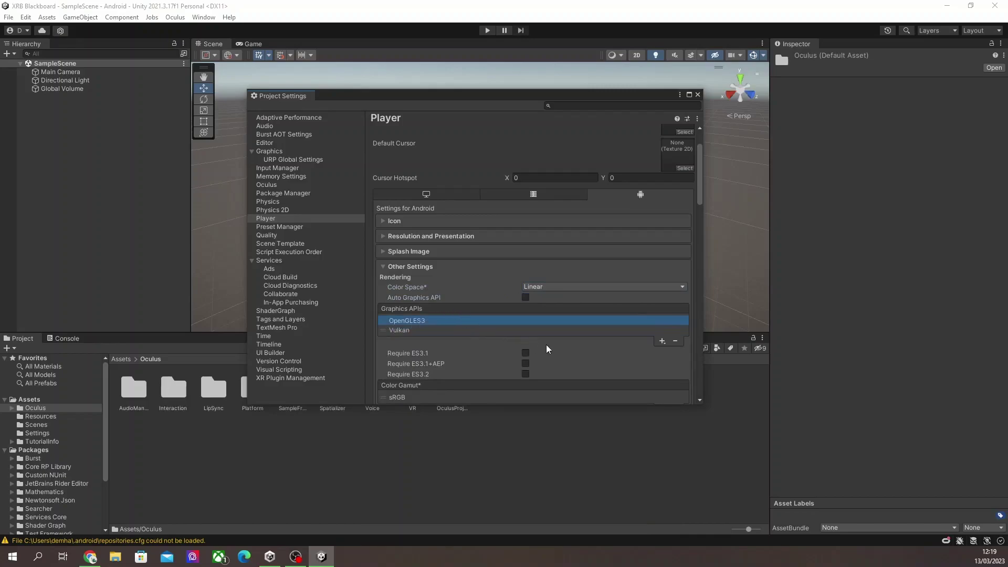
scroll(443, 338, down, 3)
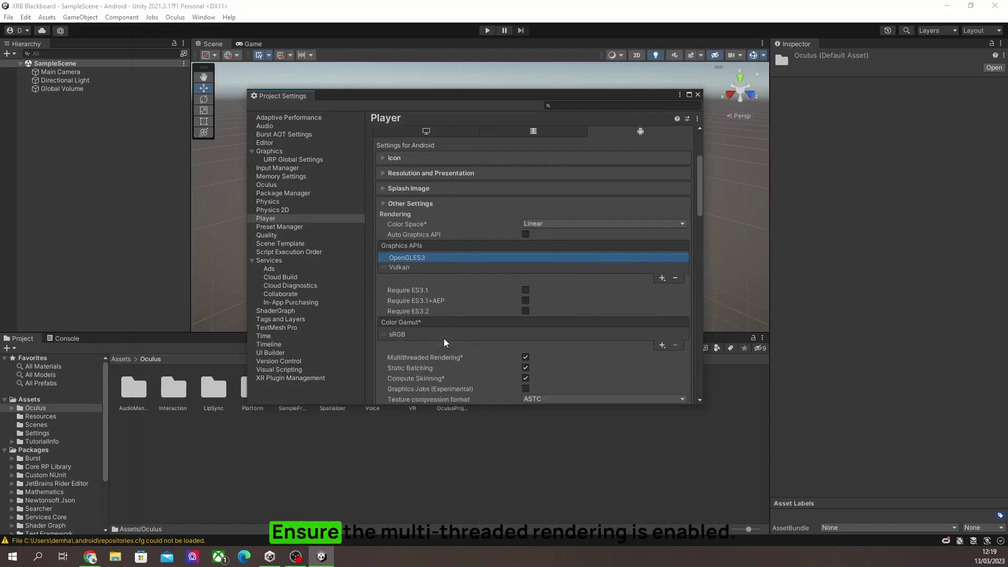
click(525, 357)
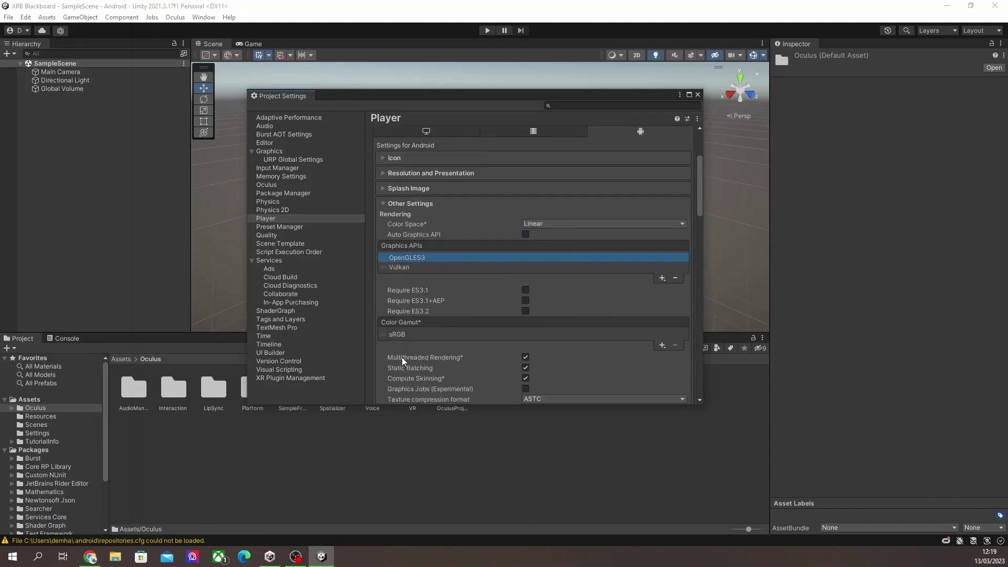
- Set minimum API level 29 (Android 10.0), IL2CPP scripting backend, and ARM64-only architecture
scroll(399, 357, down, 10)
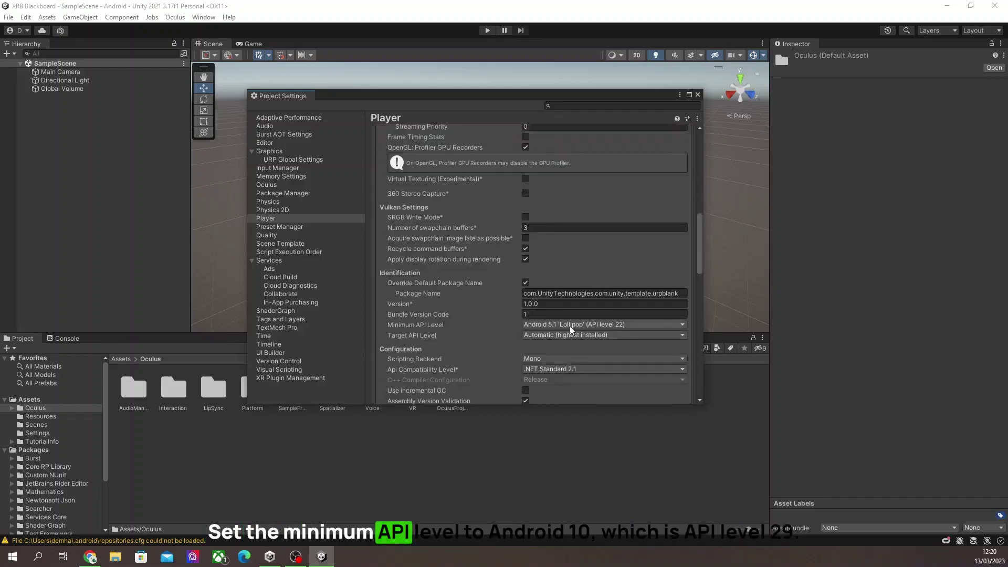
click(570, 325)
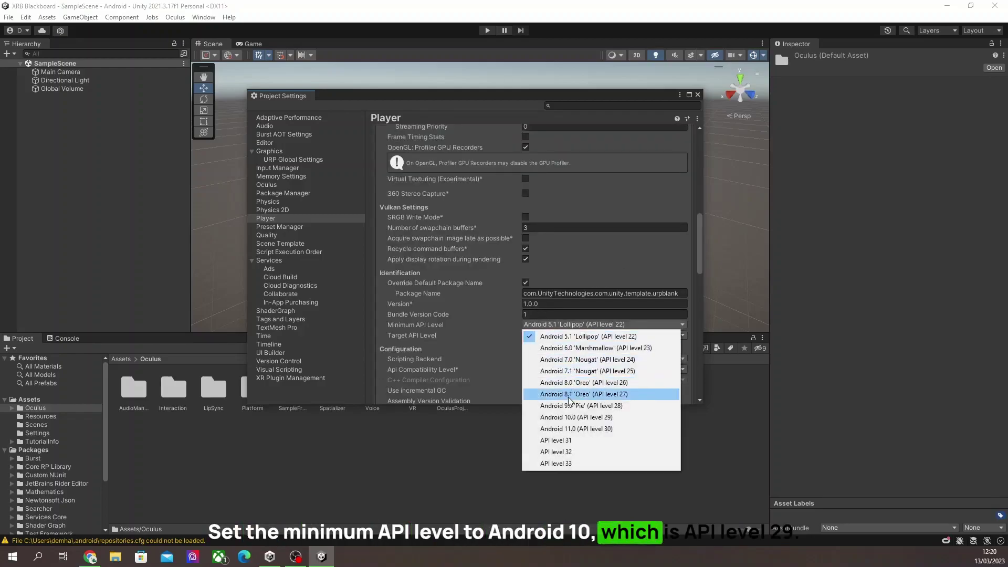
click(569, 417)
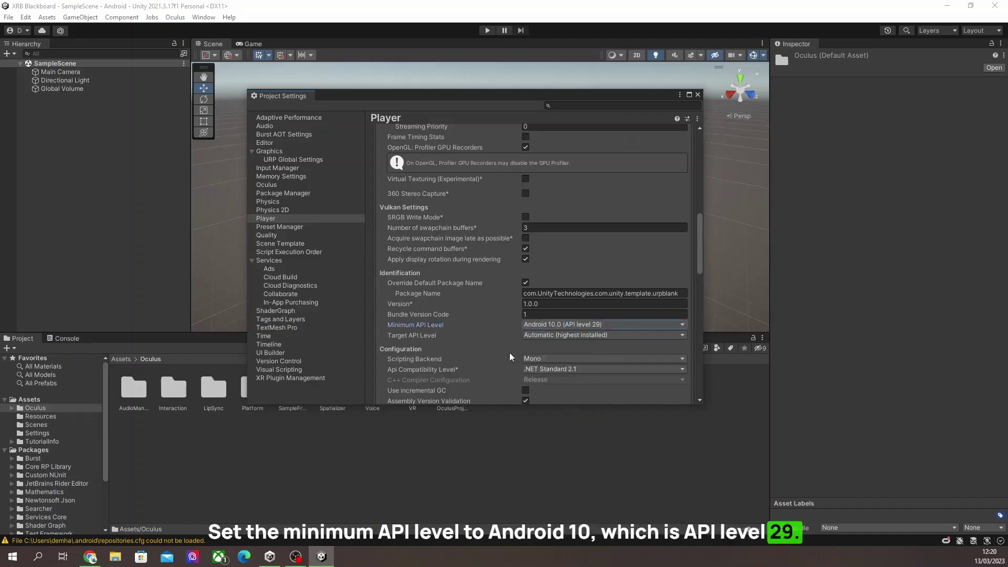
scroll(544, 338, down, 2)
click(546, 328)
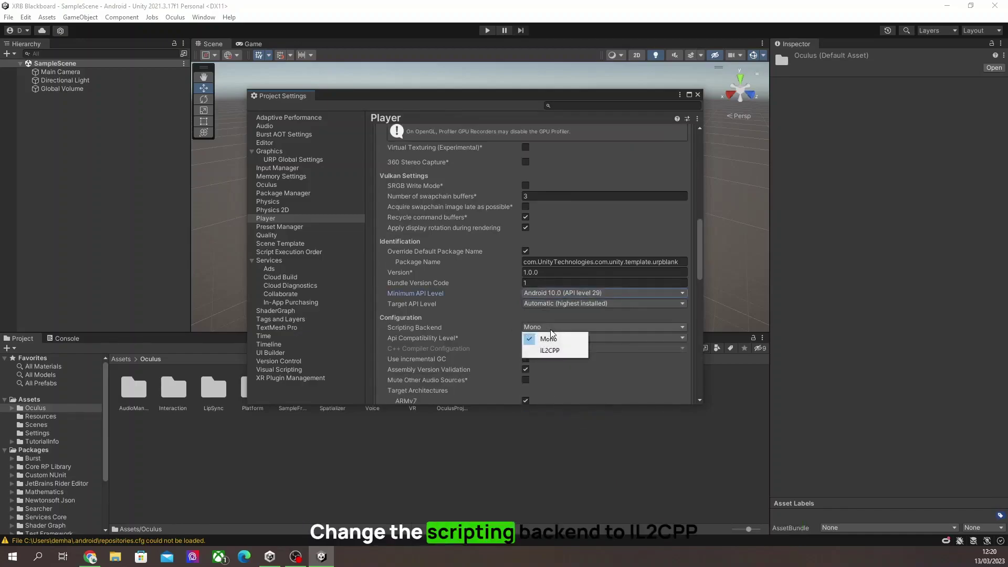
click(548, 349)
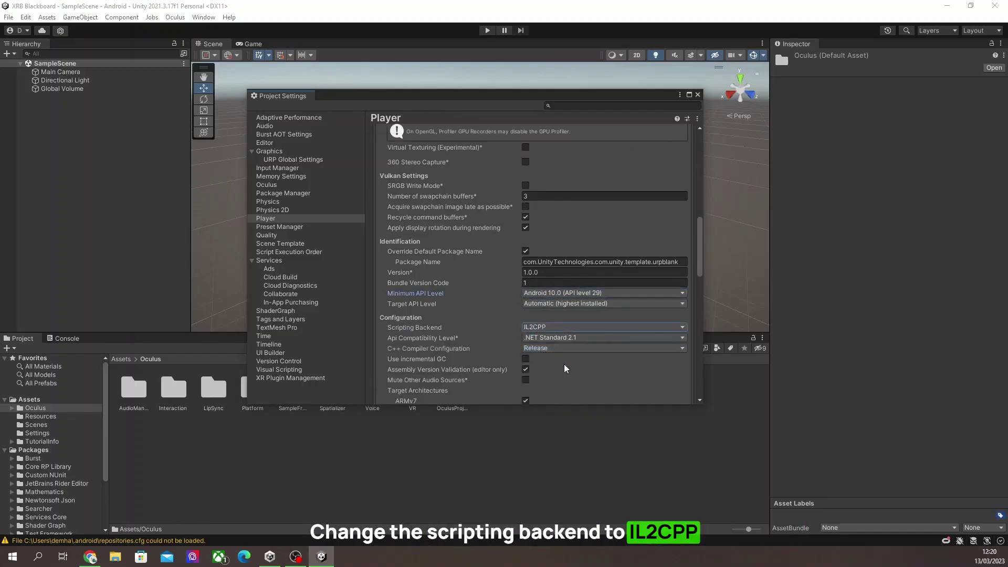
scroll(563, 364, down, 2)
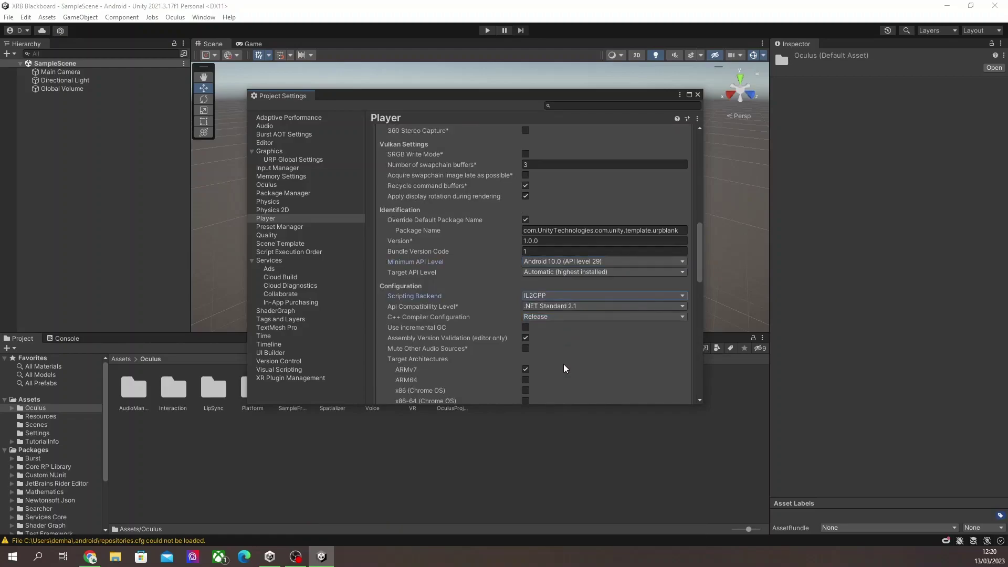
scroll(563, 364, down, 2)
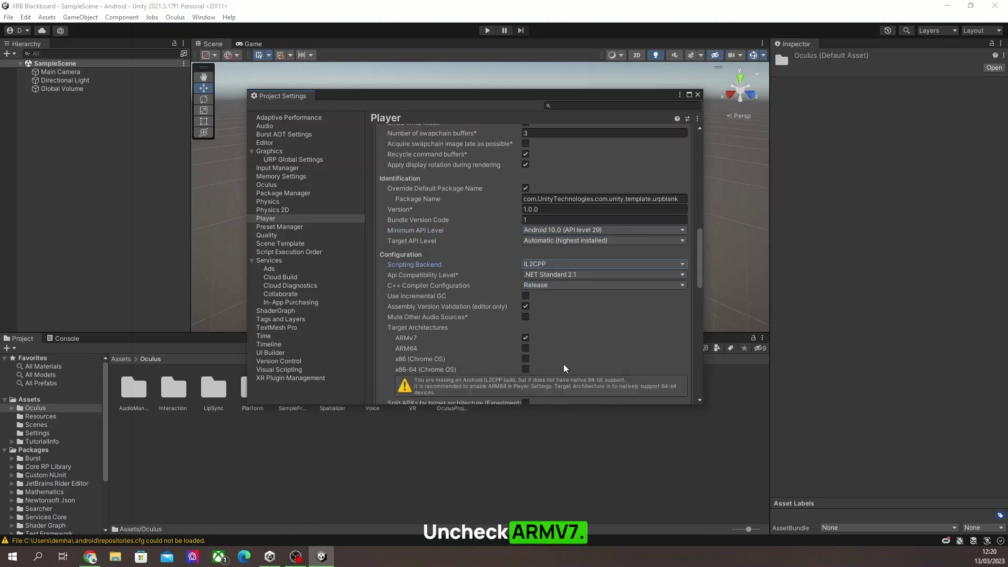
click(525, 338)
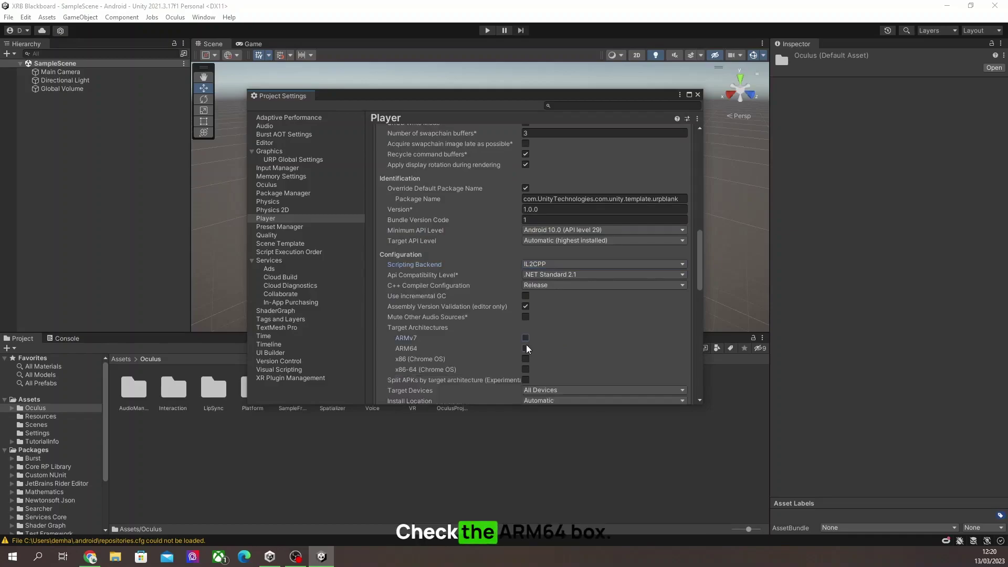
click(525, 348)
- Install XR Plug-in Management from Project Settings
scroll(572, 342, down, 2)
scroll(571, 341, down, 2)
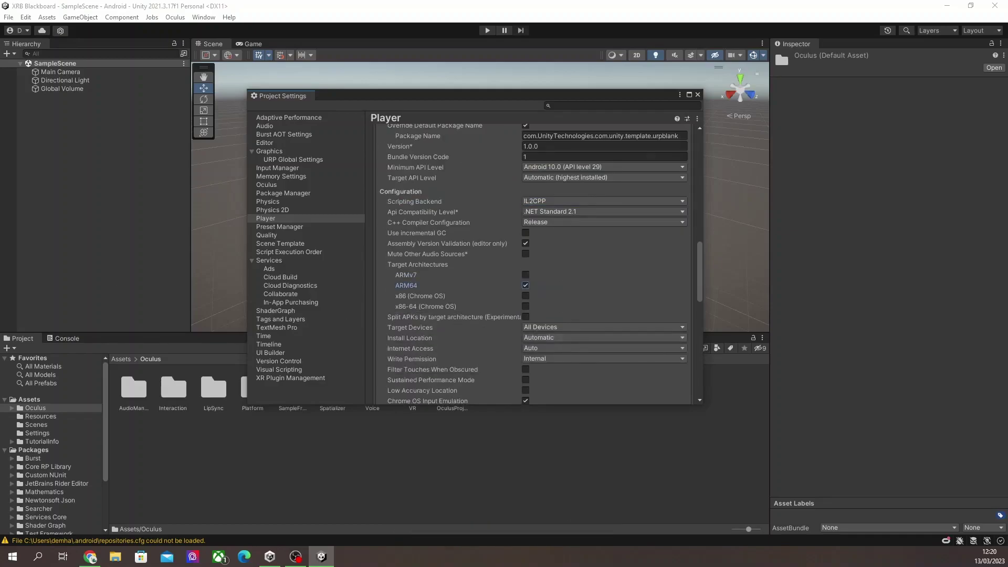
click(290, 378)
click(471, 152)
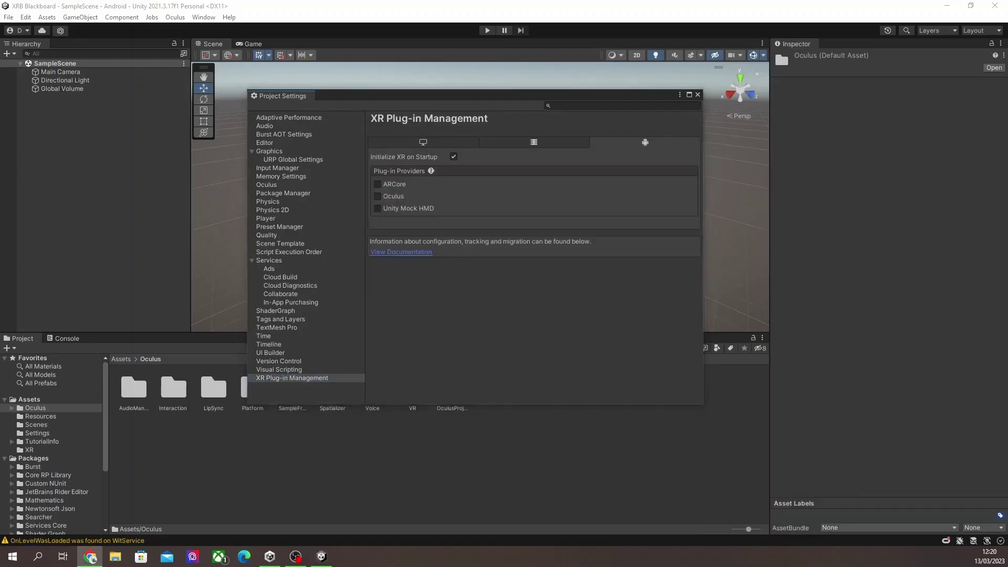
- Enable Oculus as the XR plug-in provider on the PC tab
click(447, 142)
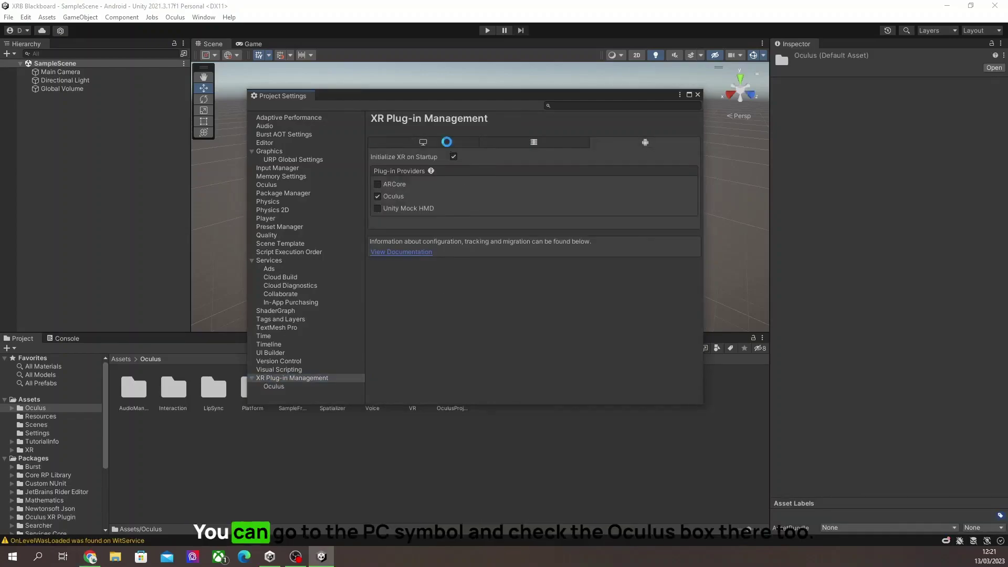
click(446, 141)
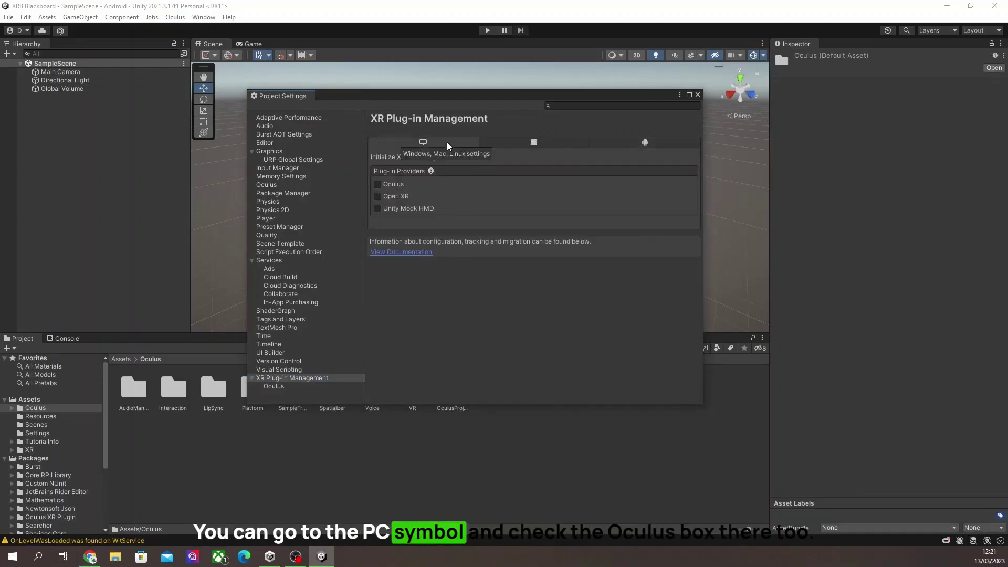
click(378, 184)
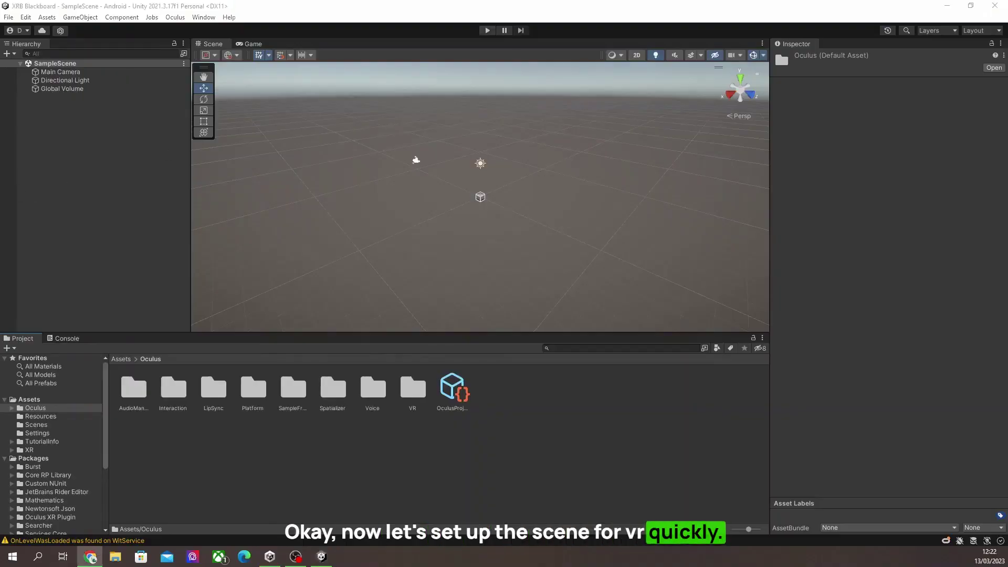
- Delete the Global Volume from the scene
click(83, 89)
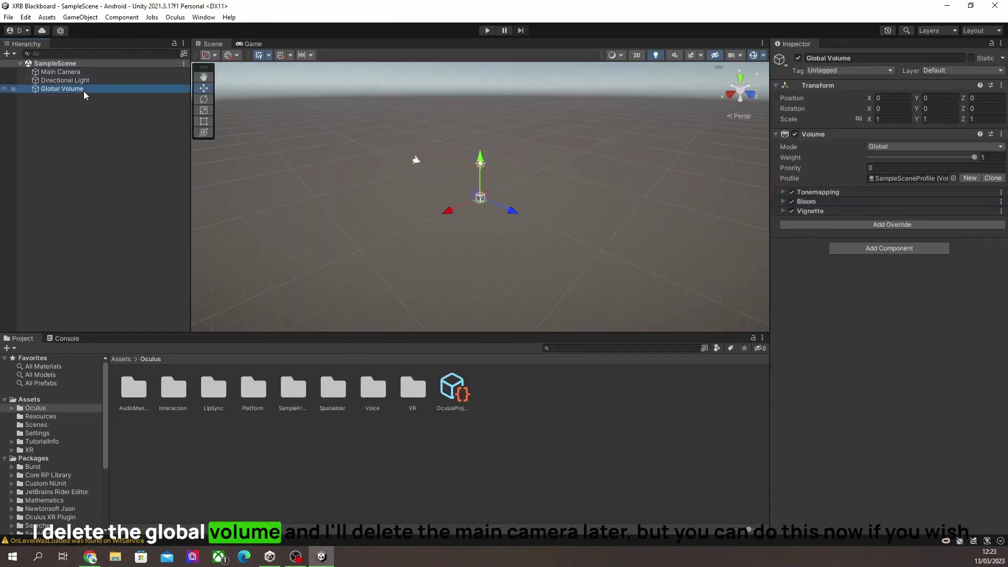
key(Delete)
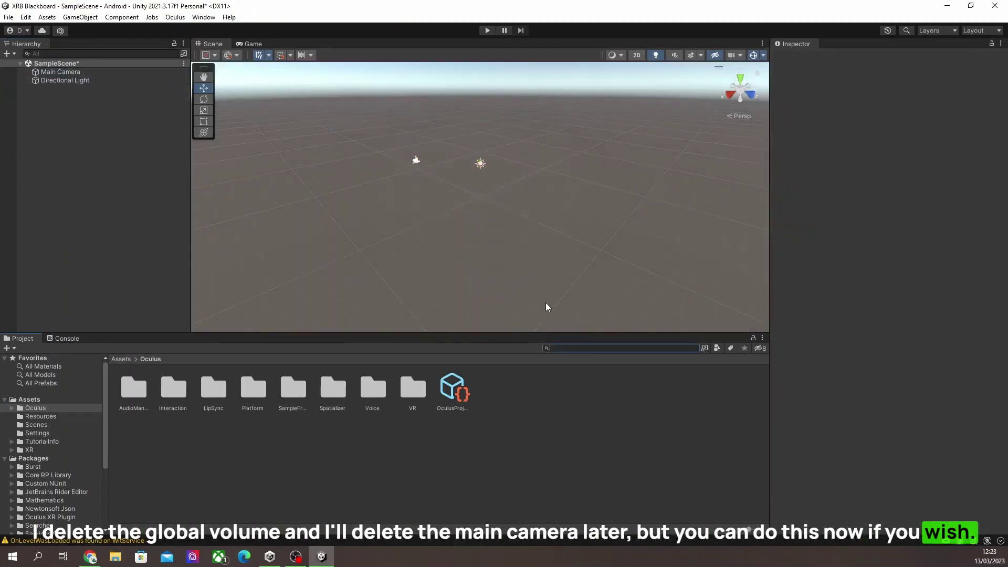
click(173, 162)
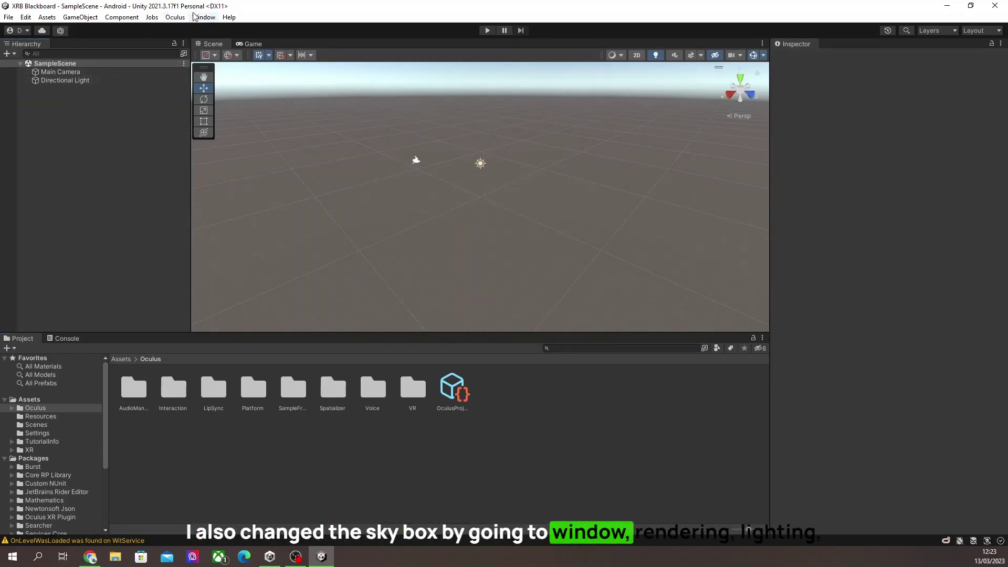
- Set the Lighting environment's Skybox Material to SkyboxGradient
click(195, 17)
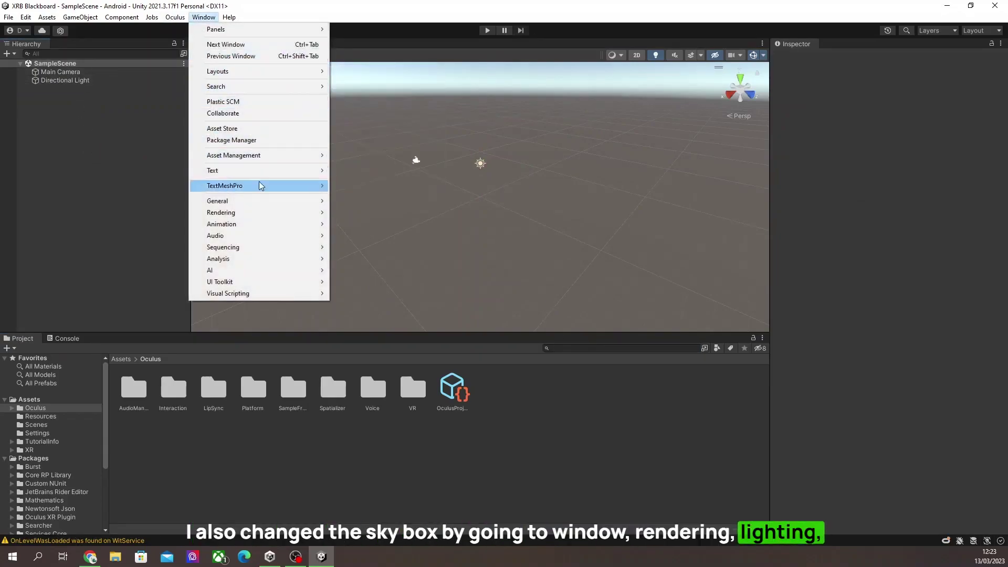
mouse_move(262, 219)
click(365, 211)
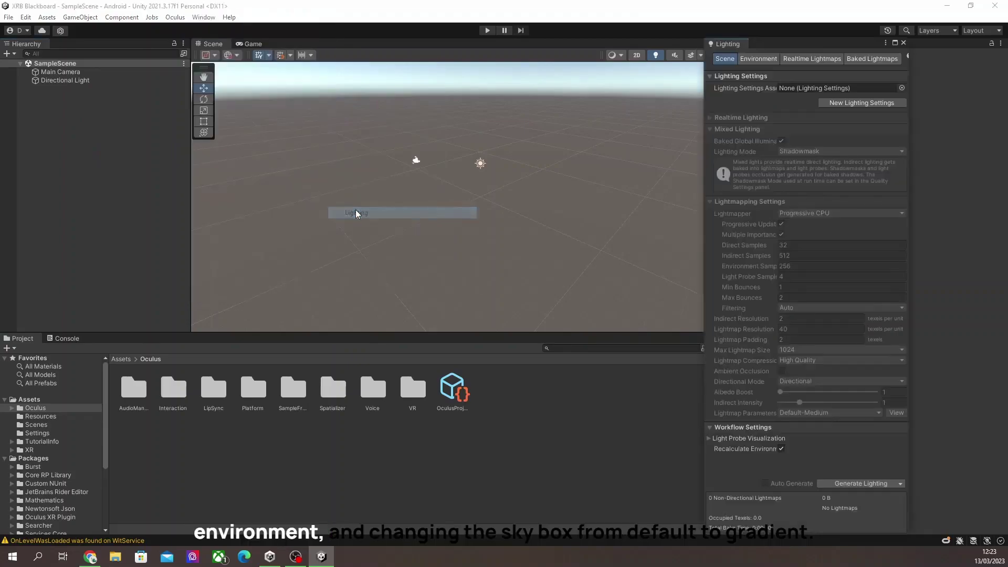
click(748, 61)
click(805, 88)
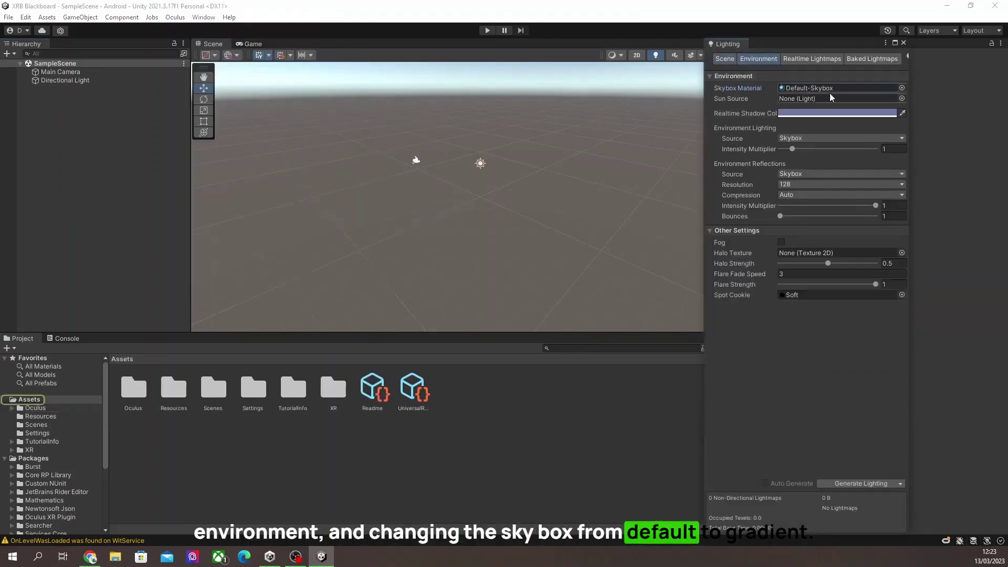
click(902, 87)
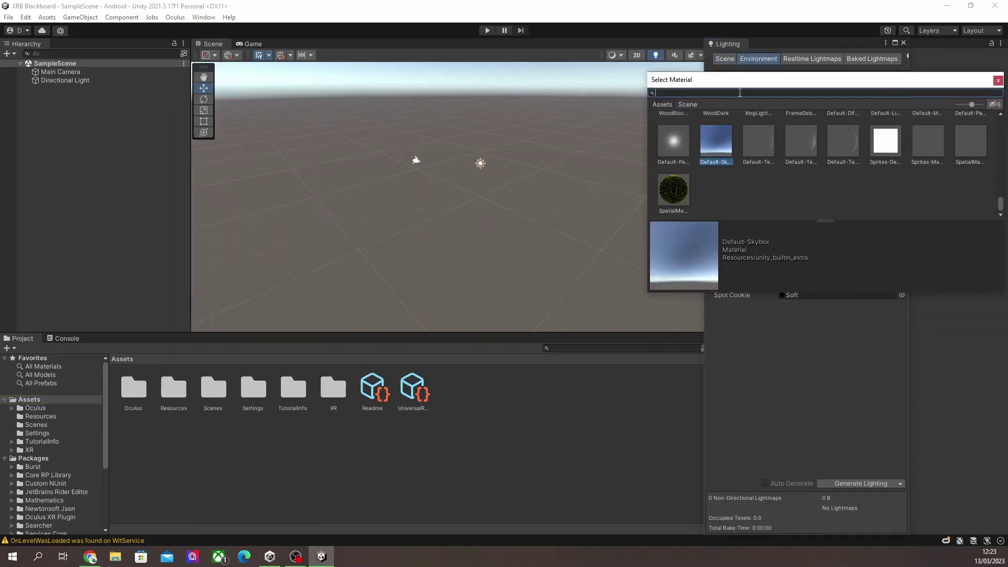
text(skybox)
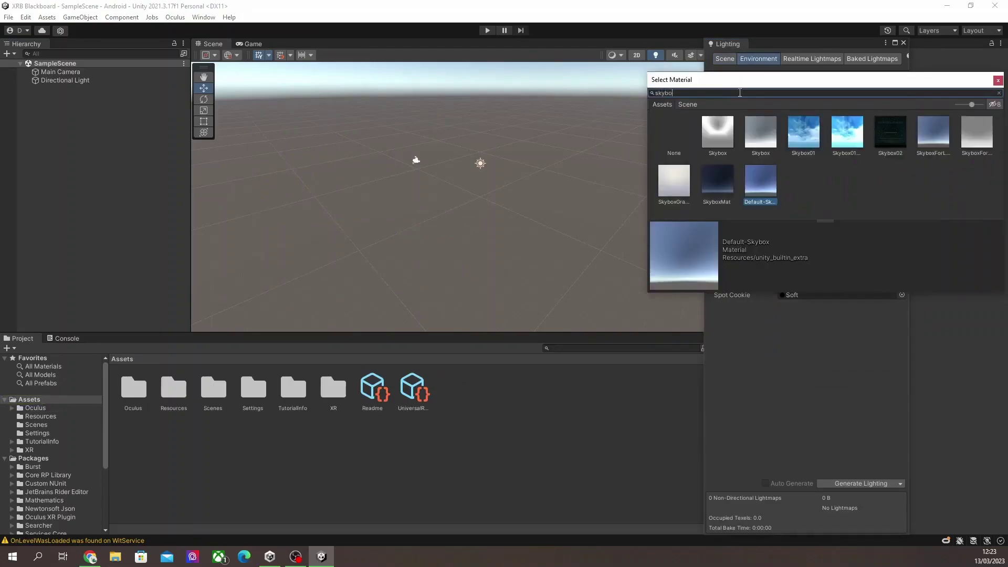
click(671, 193)
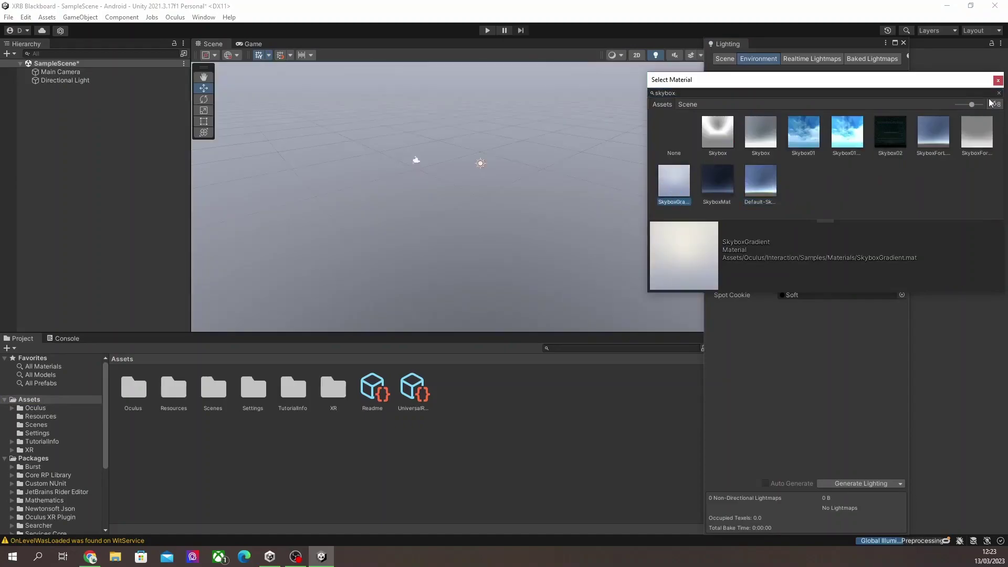
- Place the RoomEnvironment prefab into the scene and view the room's walls
click(1004, 88)
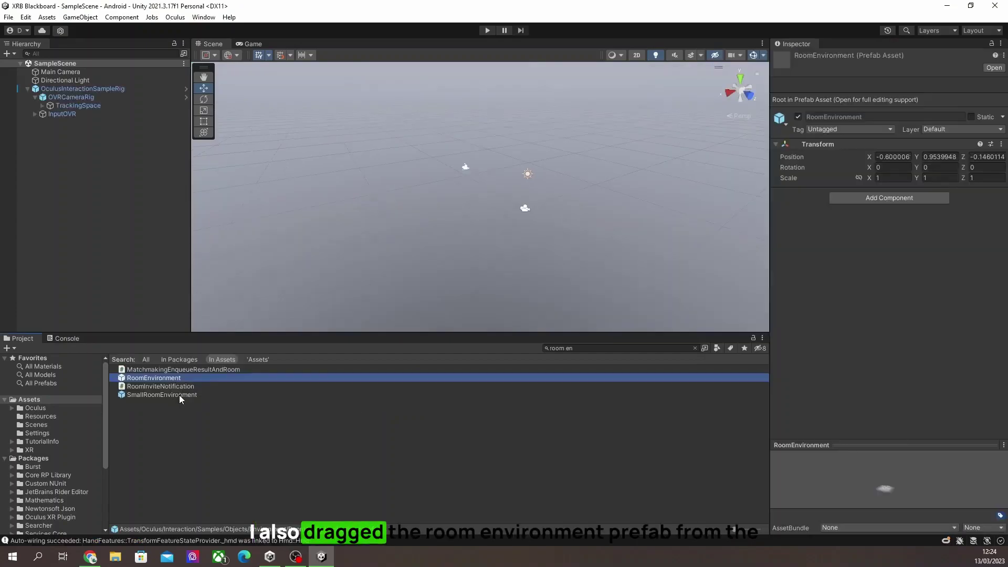
drag(182, 378, 80, 124)
click(27, 89)
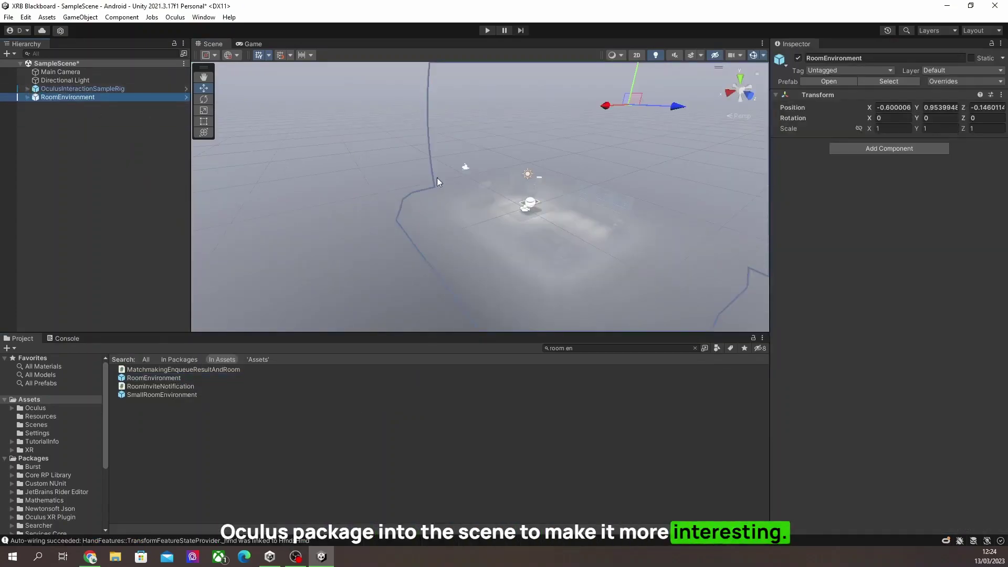
scroll(598, 204, up, 6)
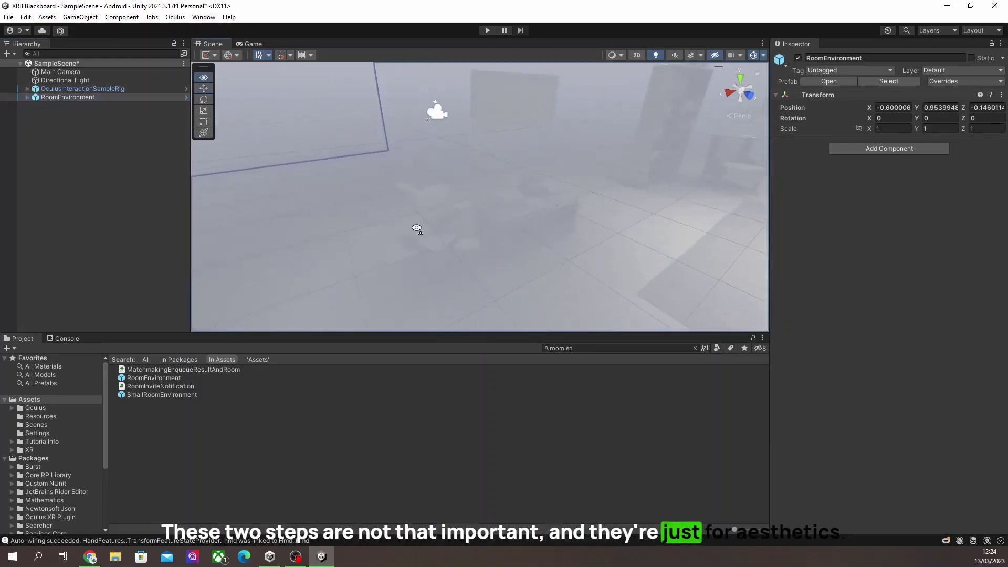
alt+drag(418, 225, 610, 195)
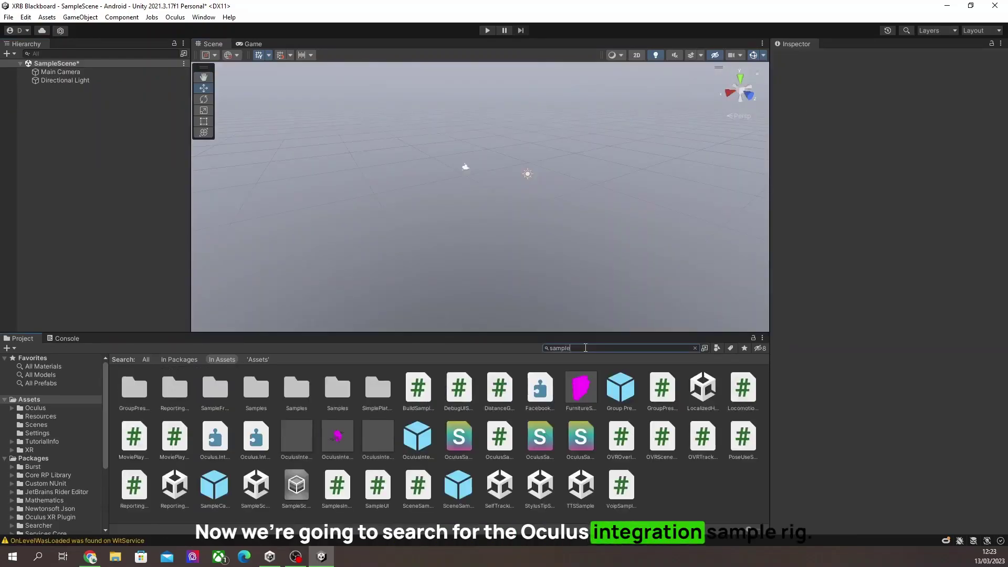
- Search for 'rig' and add the OculusInteractionSampleRig prefab to the Hierarchy
text(rig)
drag(167, 370, 161, 232)
drag(90, 113, 84, 102)
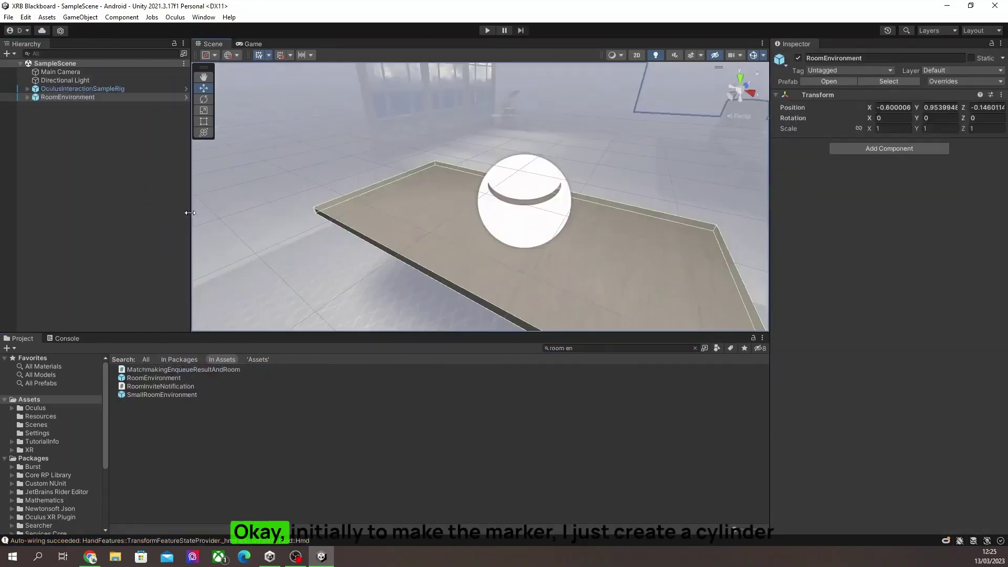
- Add a cylinder for the chalk and bring up asset creation in the Materials folder
right_click(61, 130)
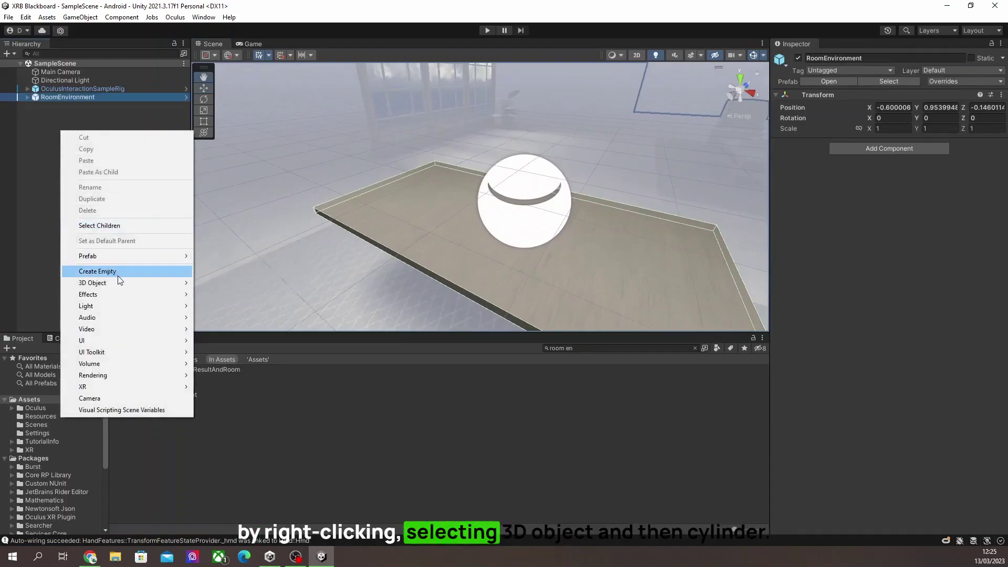
mouse_move(139, 283)
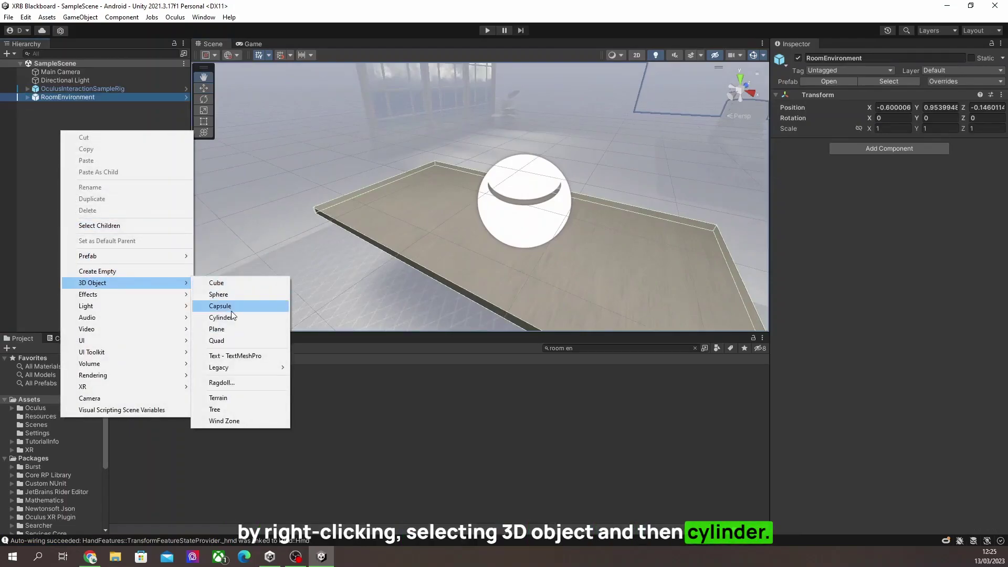
click(237, 318)
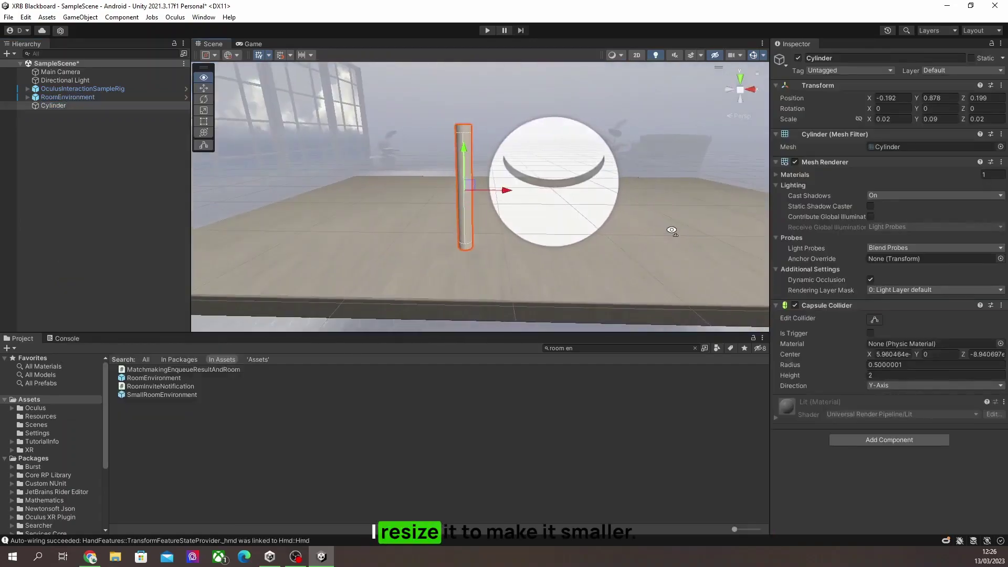
right_drag(671, 231, 357, 243)
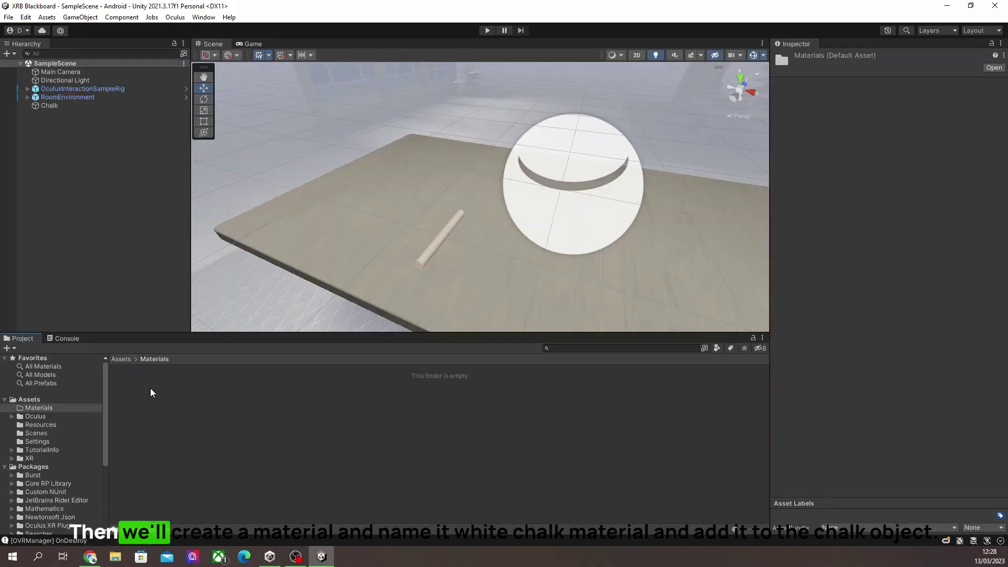
right_click(150, 389)
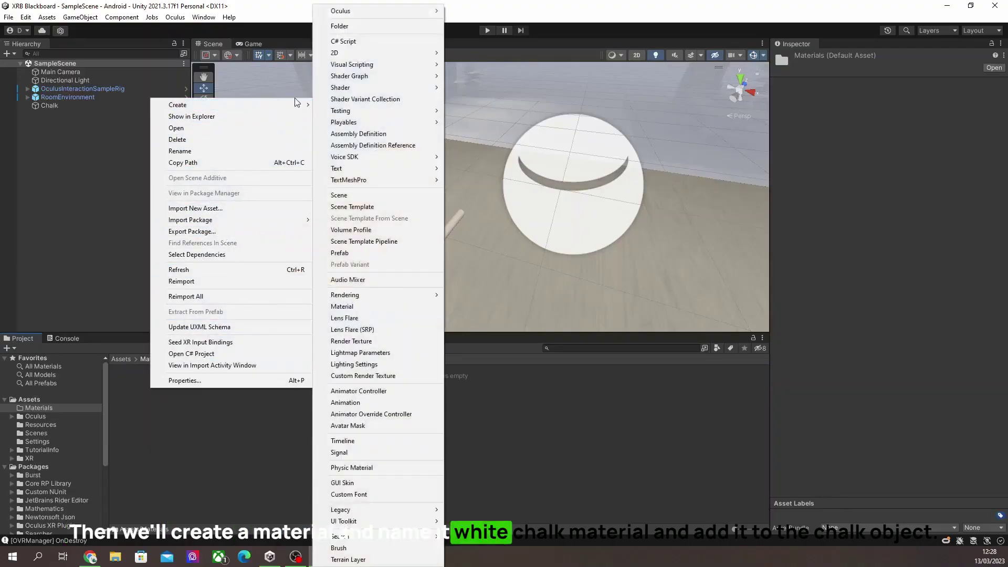
mouse_move(310, 107)
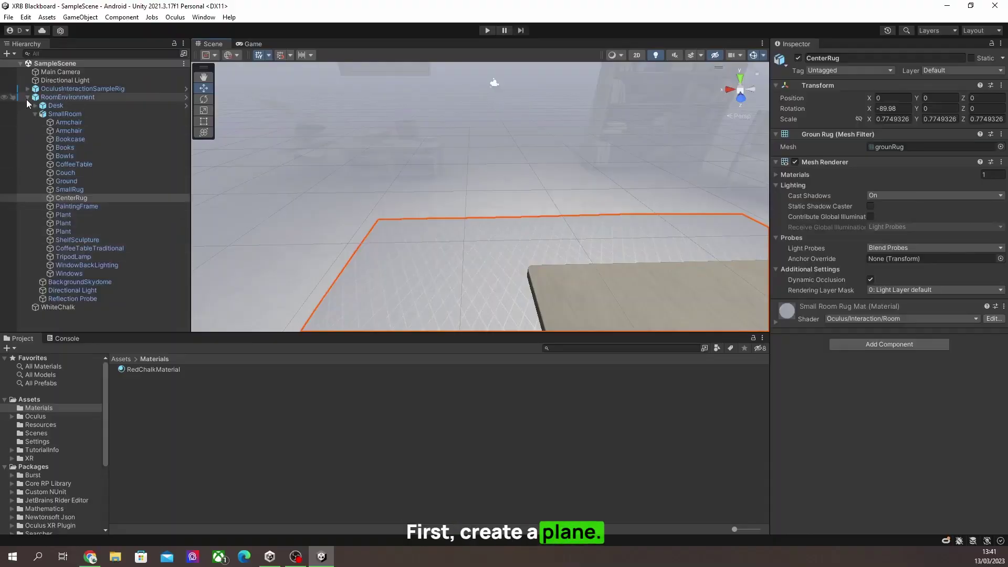
- Add a plane named BlackBoard, rotated 90 on X and scaled 0.2 by 0.1
click(27, 98)
click(59, 168)
right_click(62, 134)
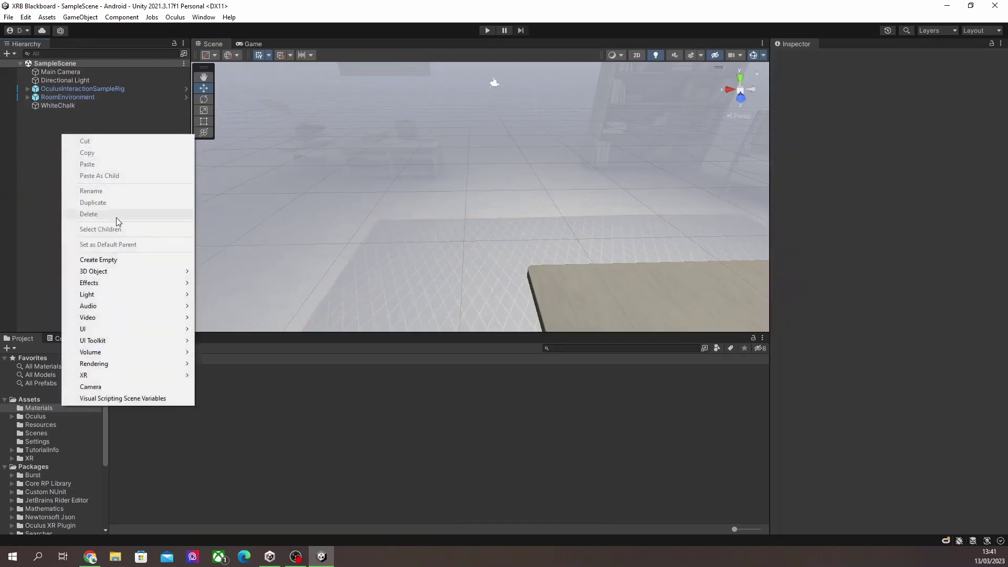
mouse_move(121, 270)
click(227, 318)
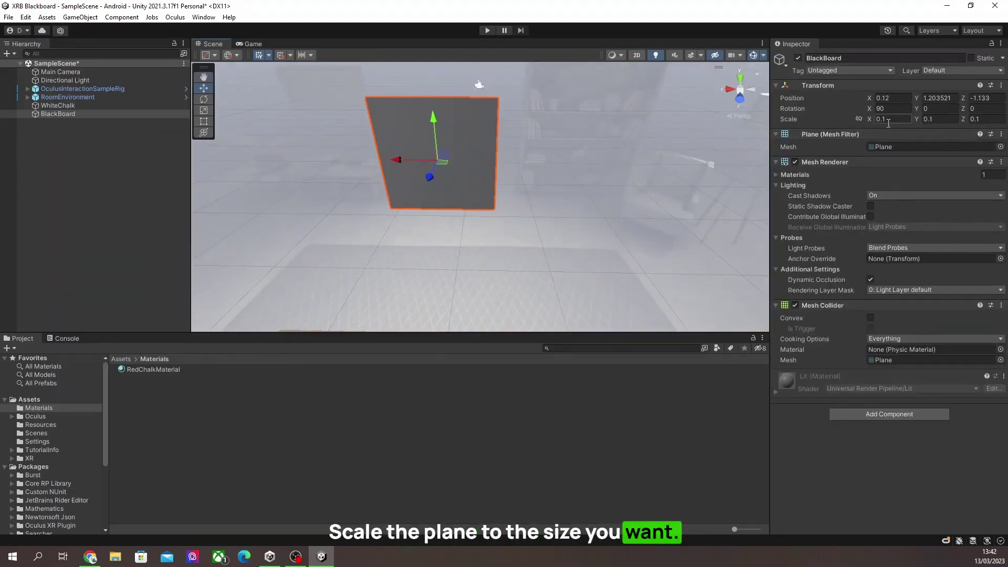
text(0.2)
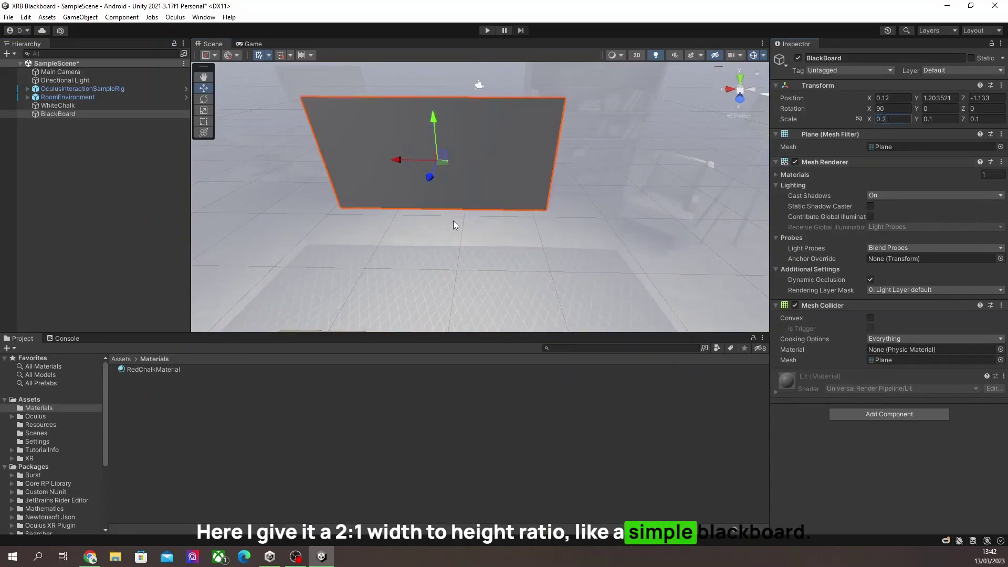
alt+drag(457, 222, 88, 152)
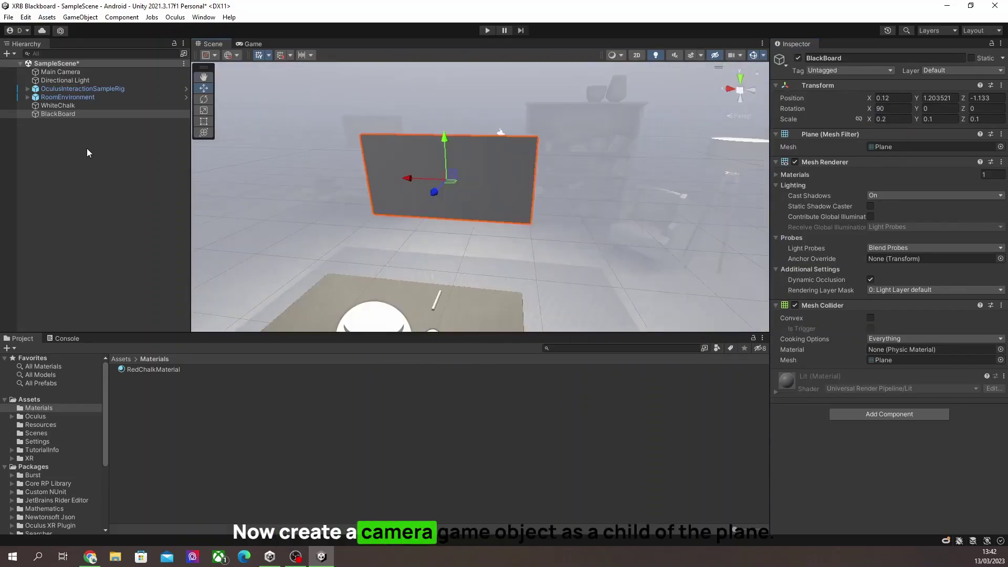
- Save the scene and add a camera, DrawingCam, as a child of BlackBoard
key(ctrl+s)
click(71, 114)
right_click(70, 113)
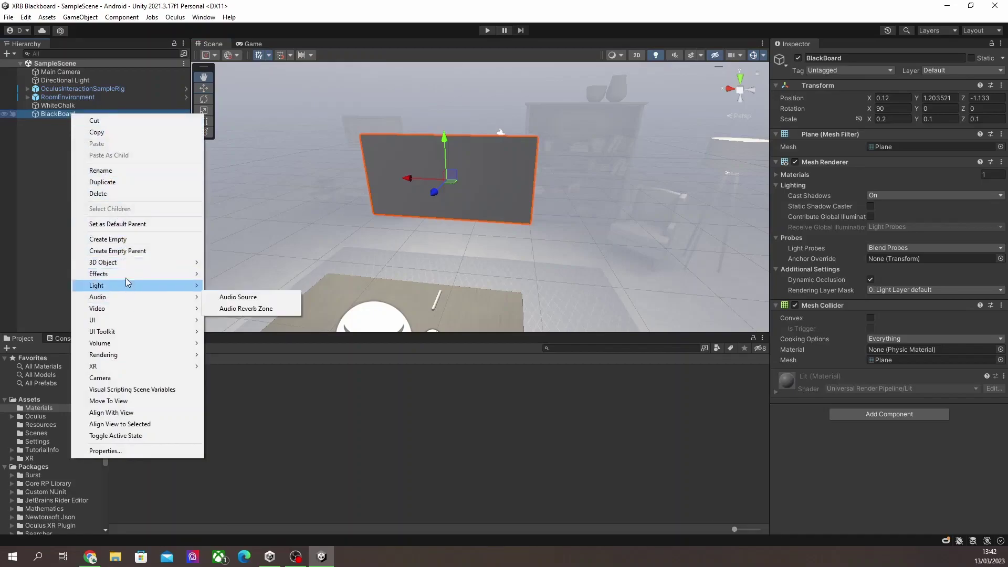
click(129, 378)
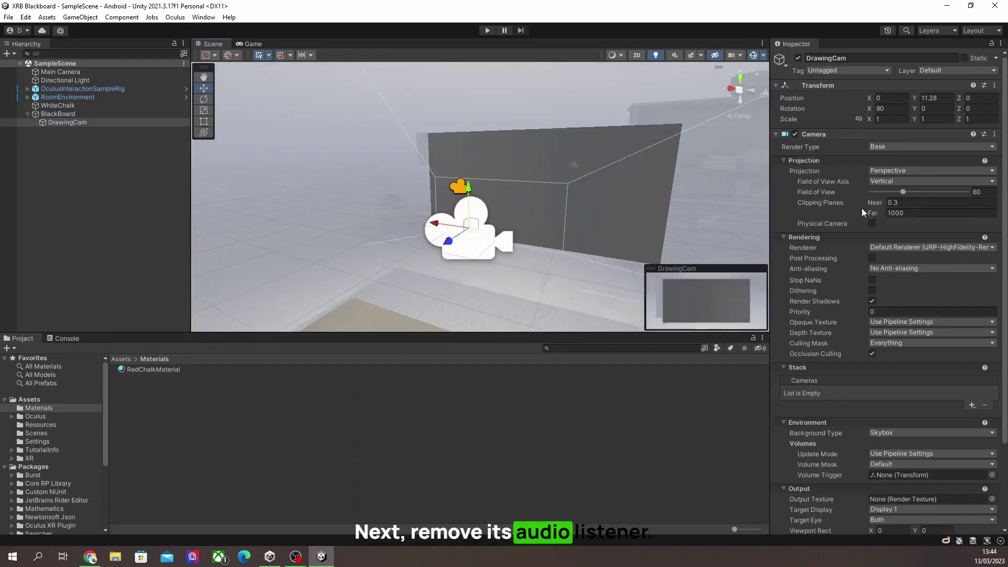
- Remove DrawingCam's Audio Listener and set its projection to Orthographic
scroll(861, 208, down, 4)
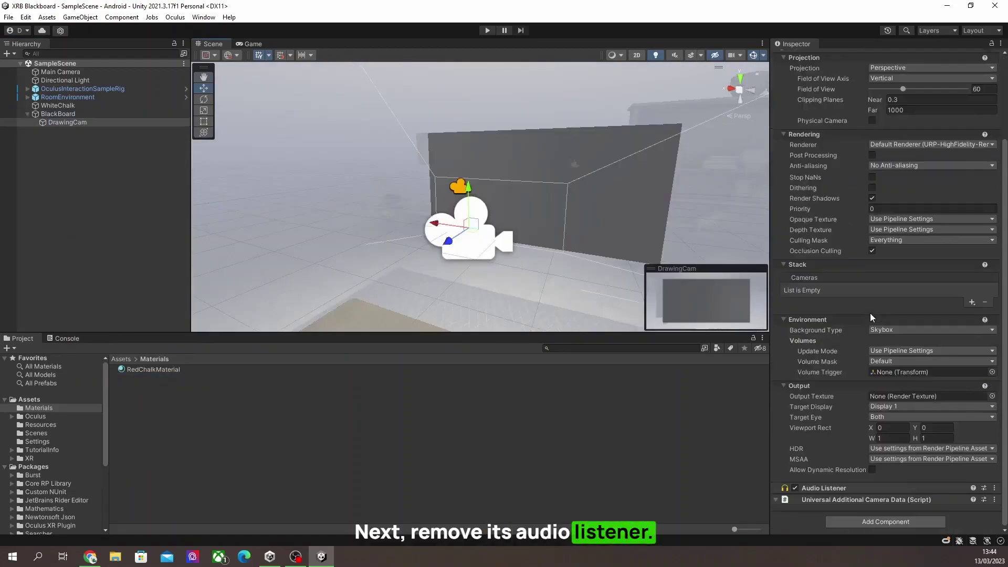
click(994, 488)
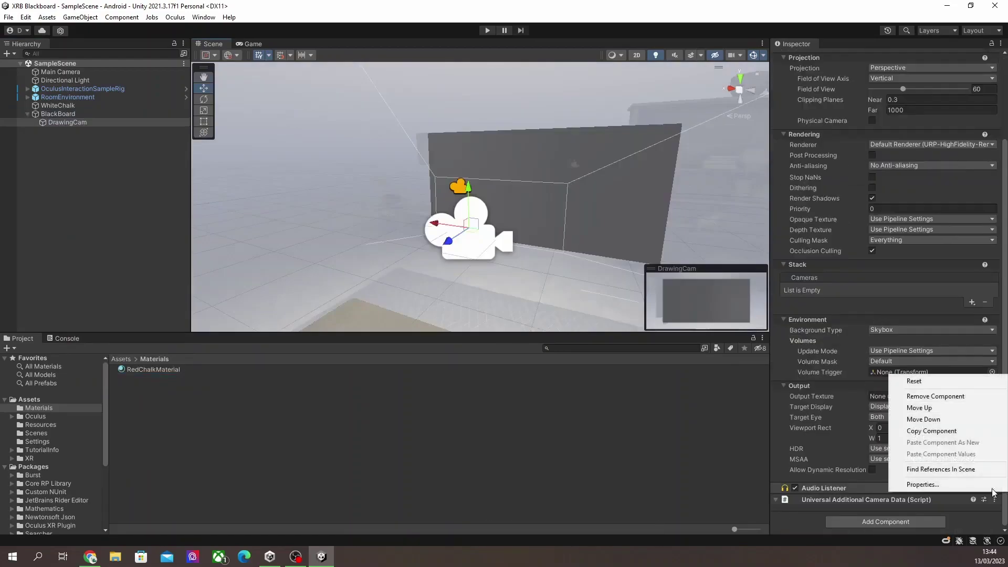
click(935, 396)
scroll(887, 210, up, 4)
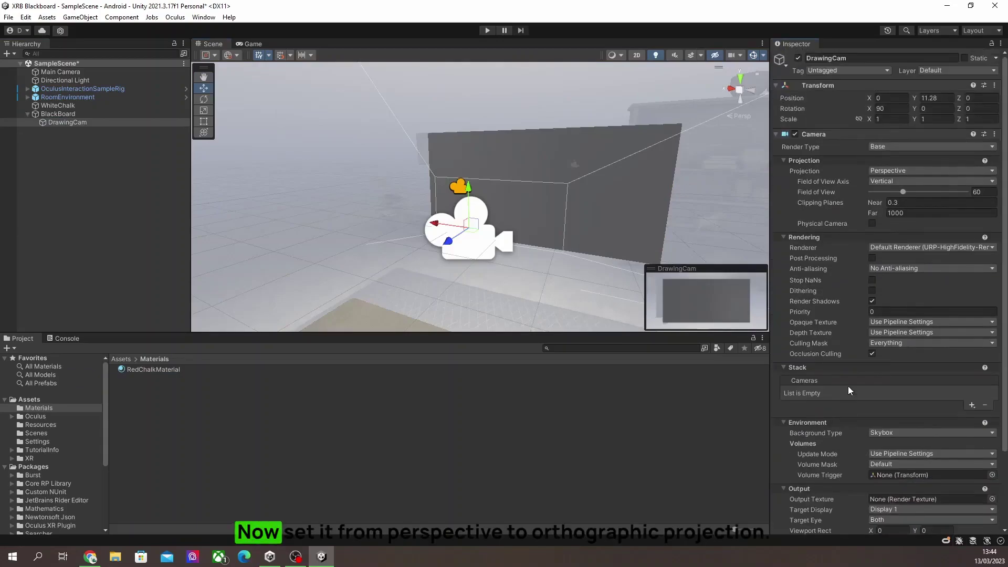
click(896, 171)
click(900, 194)
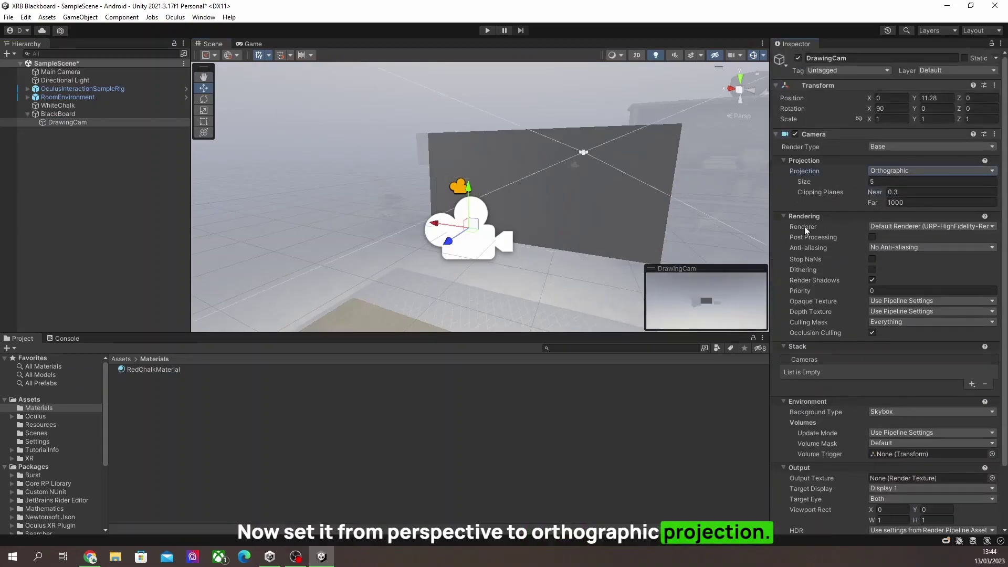
- Create a render texture named DrawingTexture in Materials, sized 4096 by 2048
right_click(161, 396)
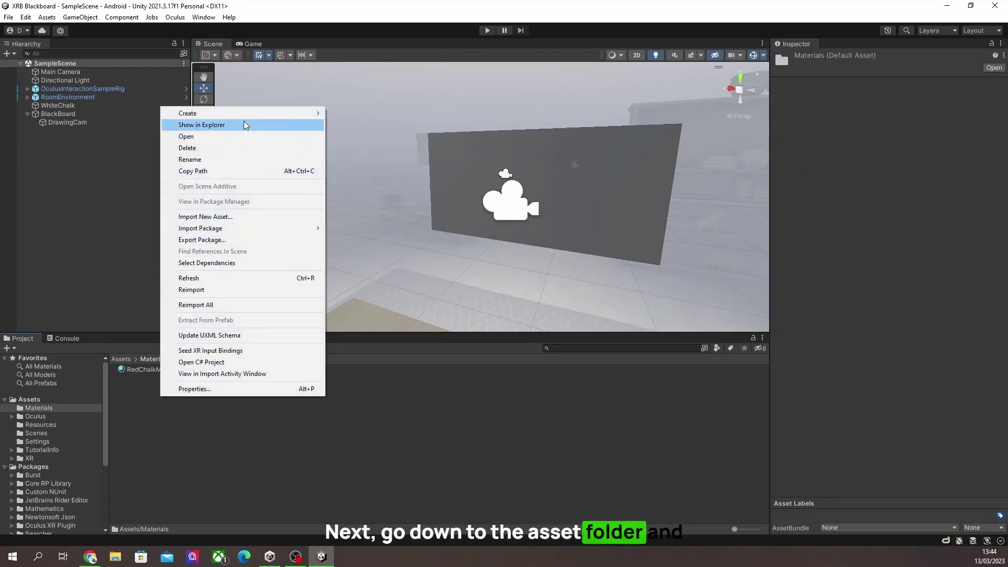
mouse_move(246, 113)
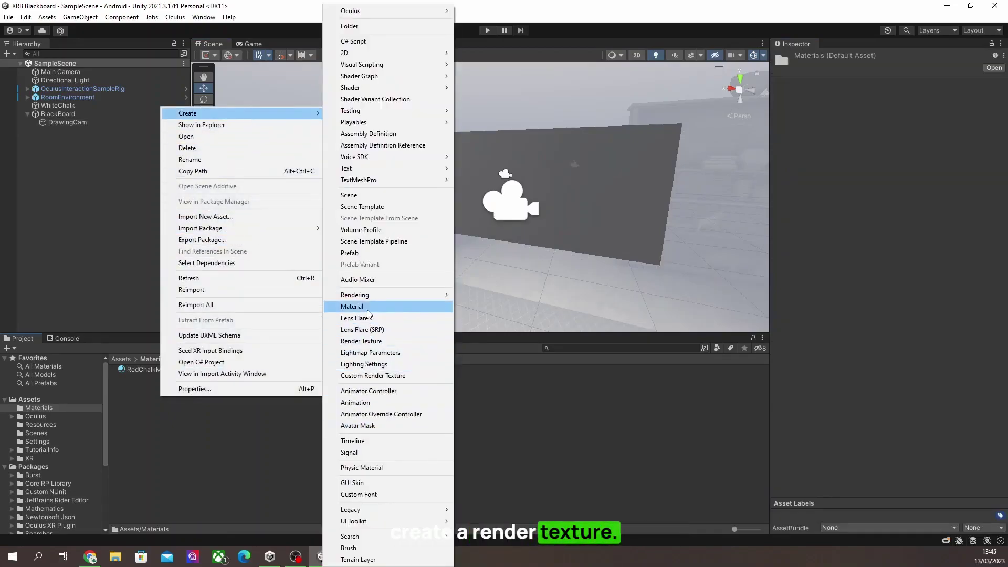
click(373, 341)
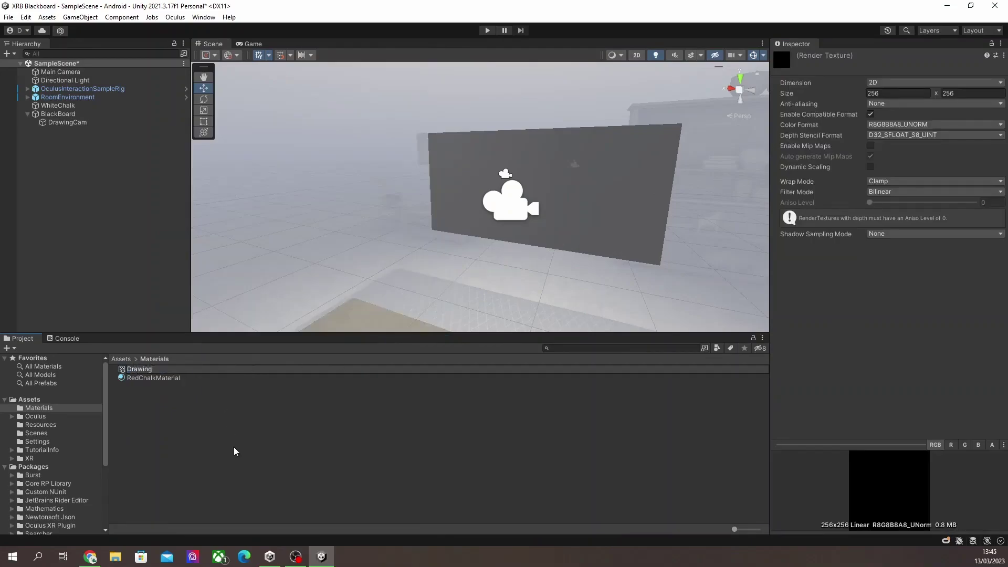
text(exture)
key(Return)
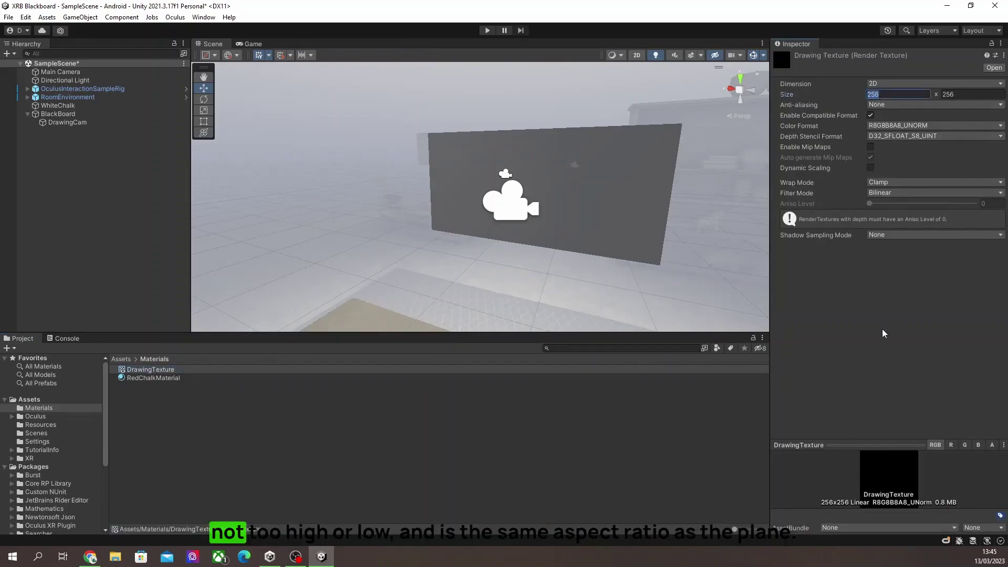
text(409)
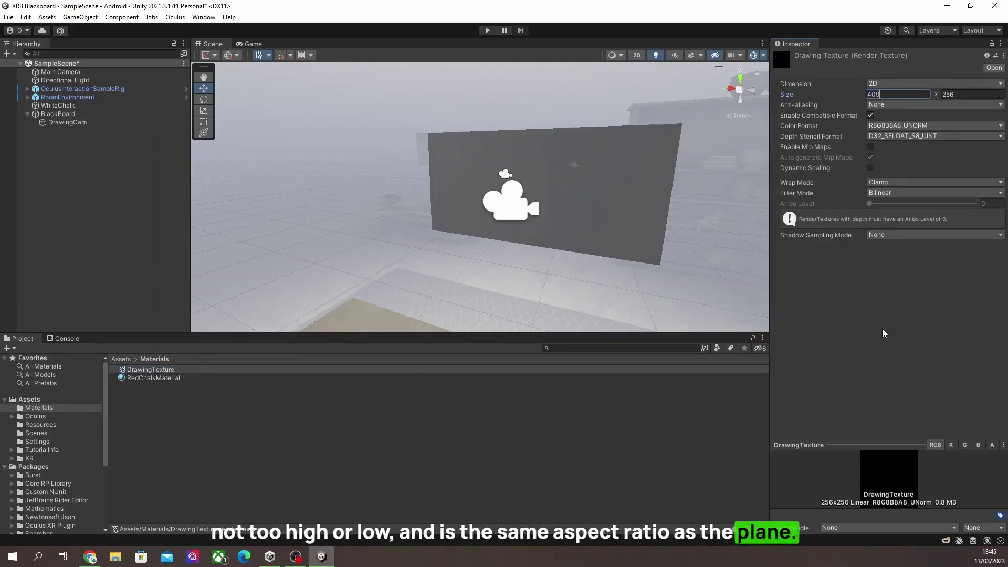
text(6)
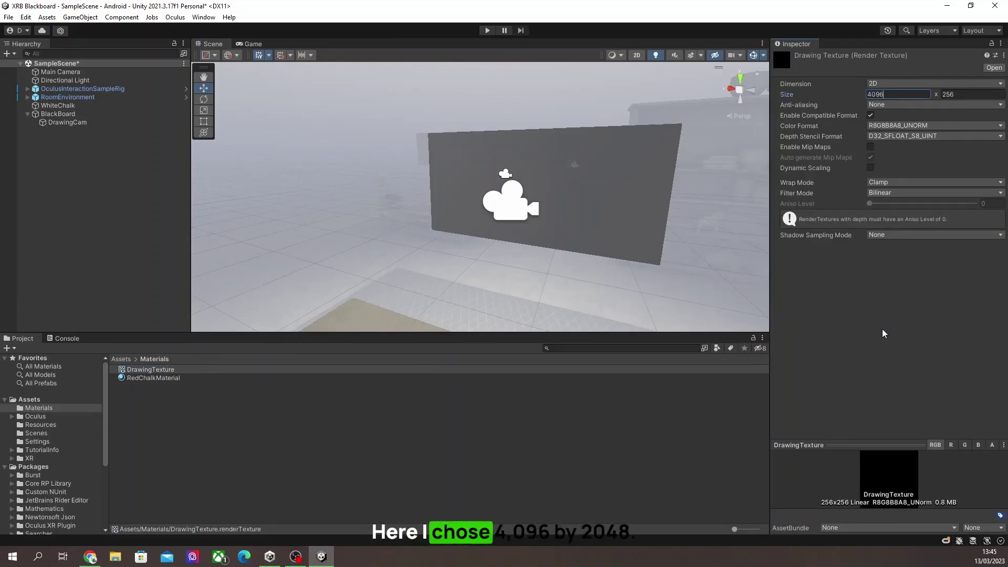
click(972, 94)
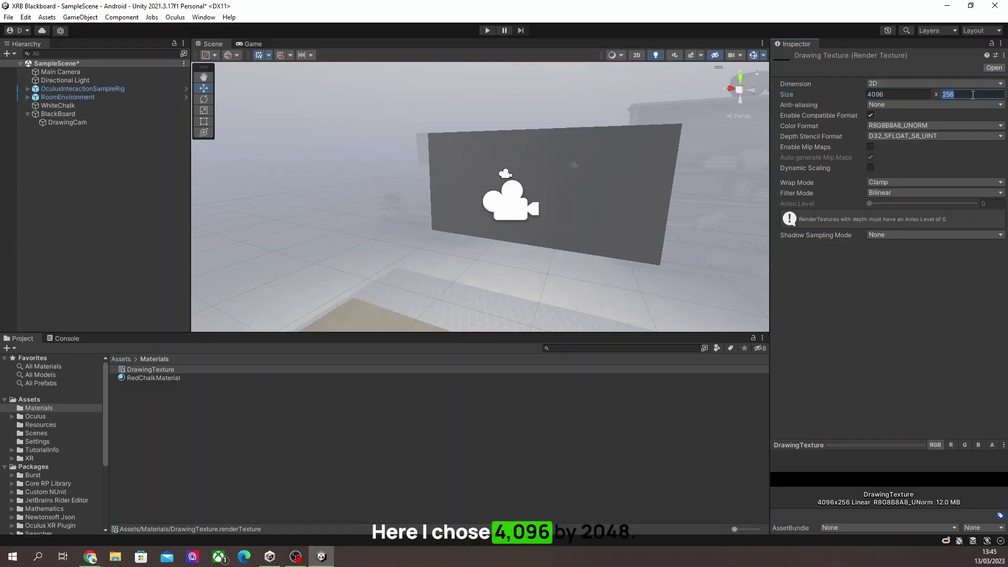
text(2048)
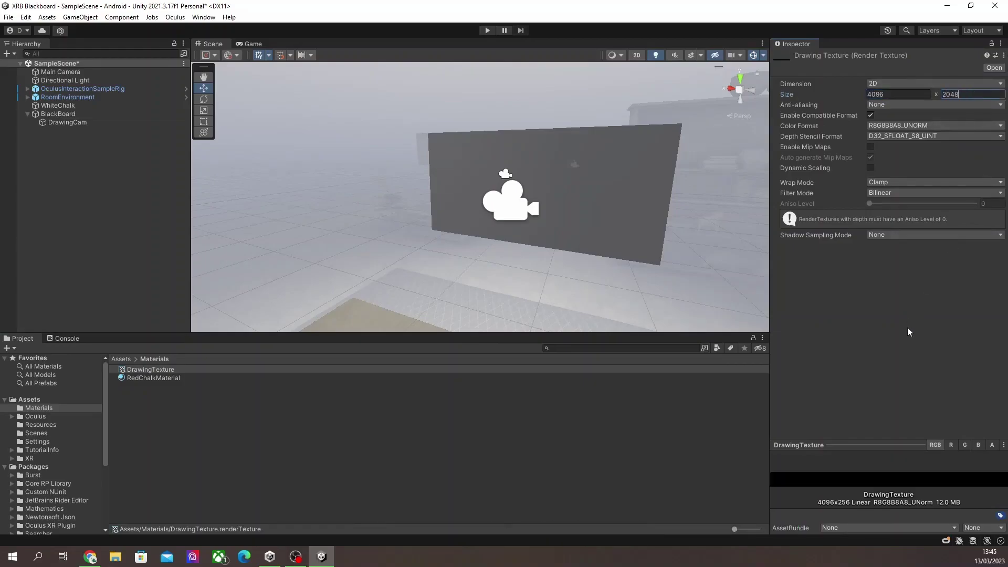
- Shrink DrawingCam's orthographic size to about 1.14 and create a new material in Materials
click(67, 122)
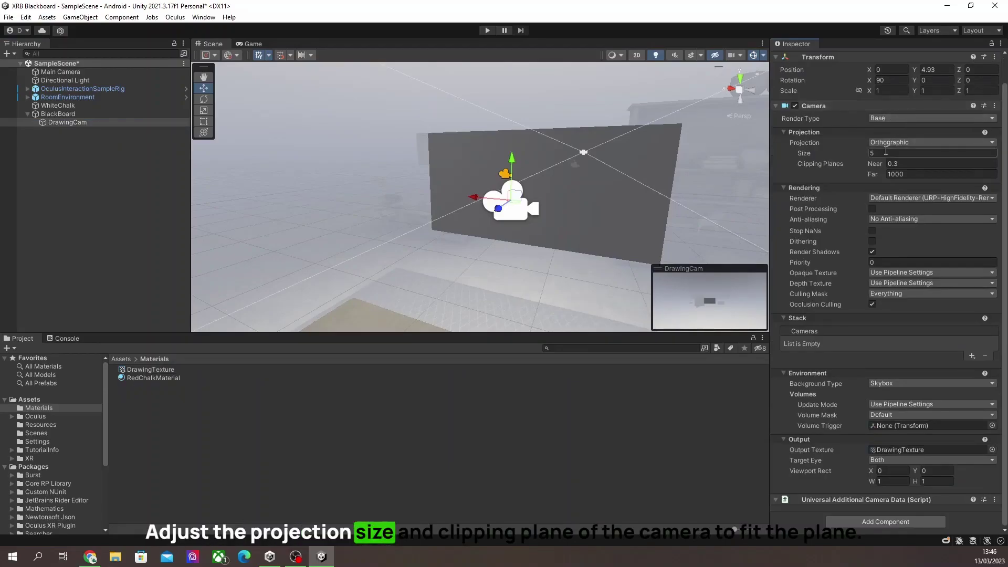
click(879, 152)
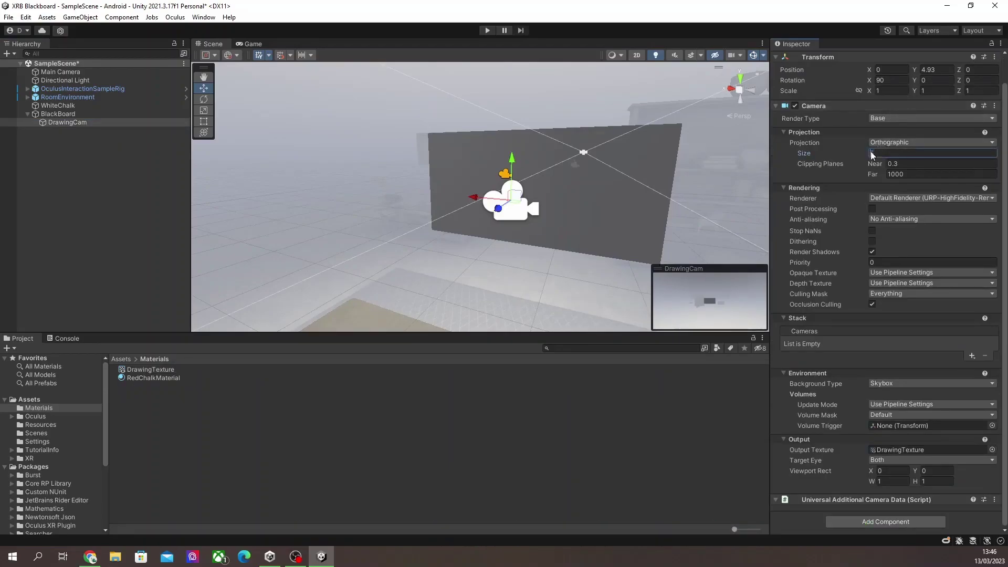
drag(865, 154, 786, 157)
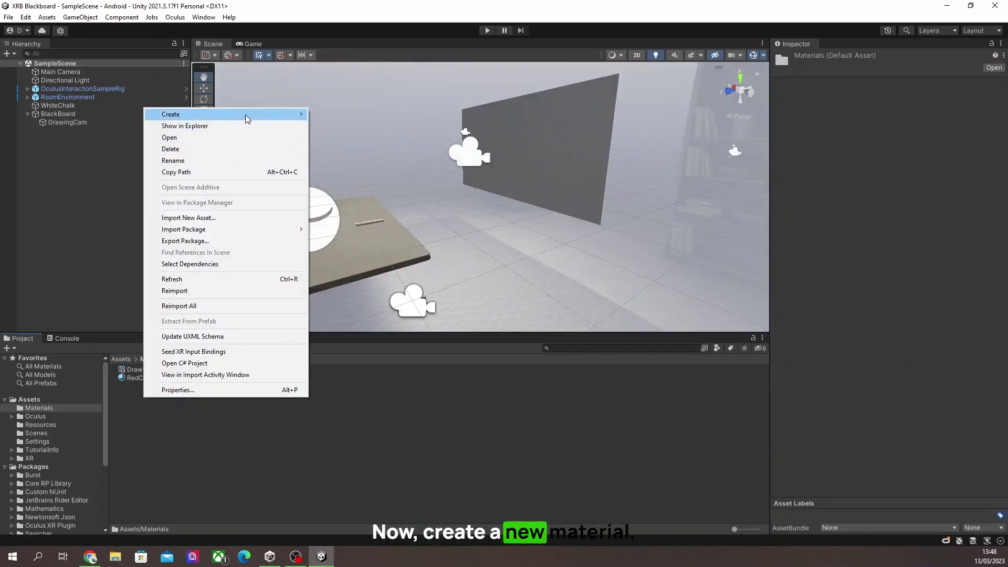
mouse_move(245, 115)
click(336, 306)
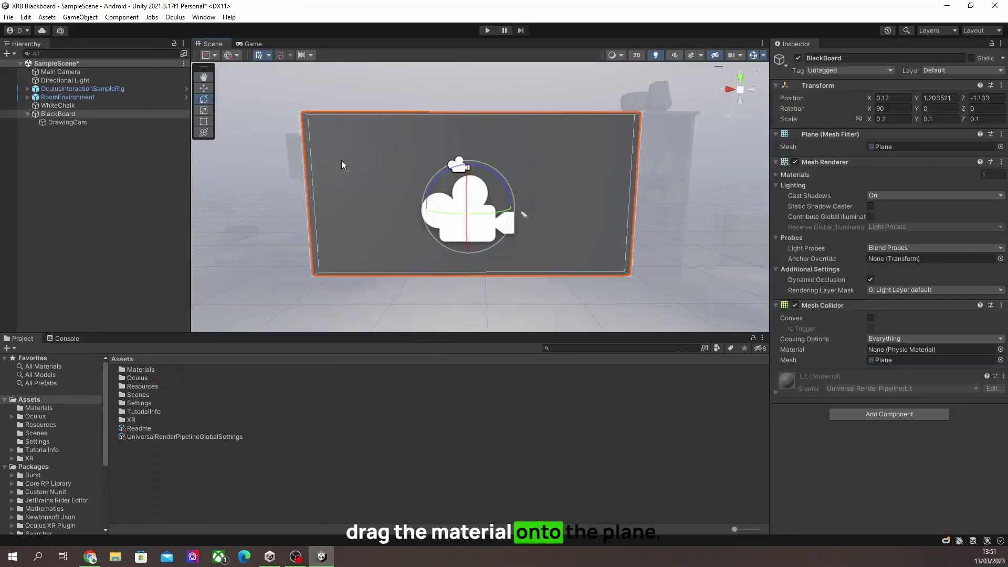
- Apply BlackboardMaterial to the board with DrawingTexture as base map, and rotate DrawingCam to face it
double_click(139, 369)
drag(163, 370, 353, 225)
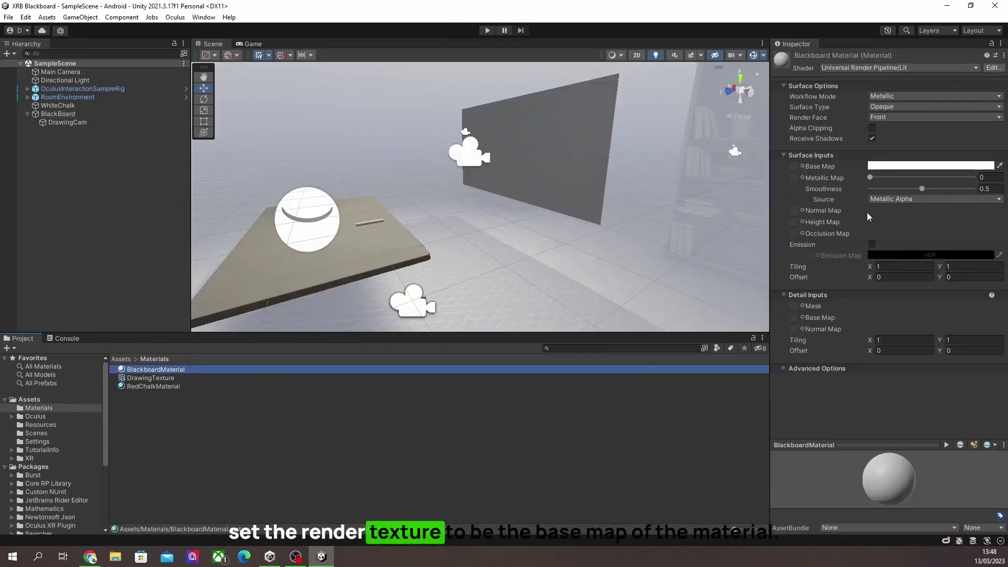
drag(151, 378, 798, 172)
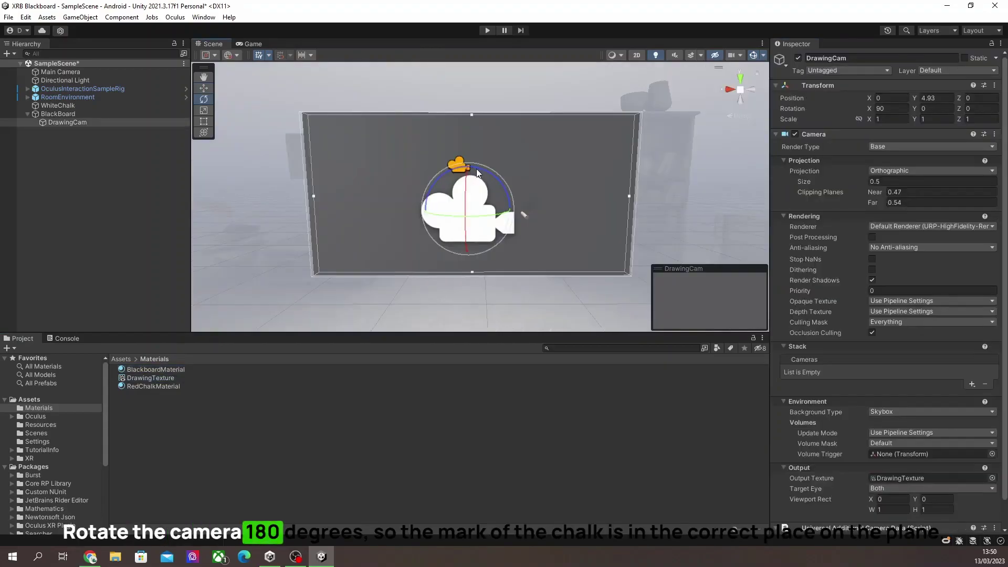
drag(469, 166, 693, 339)
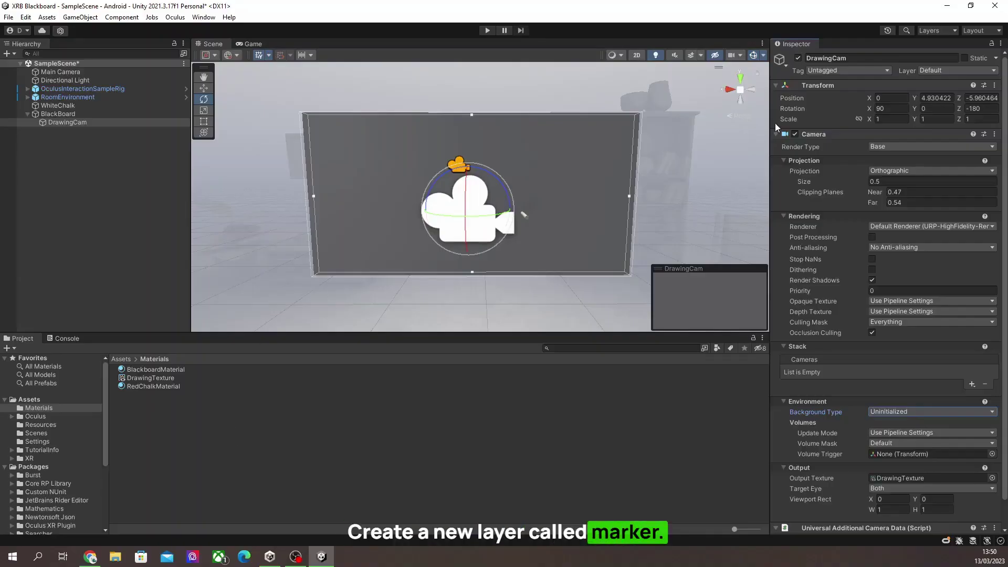
- Create a Marker layer in User Layer 6 and put WhiteChalk on it
click(985, 73)
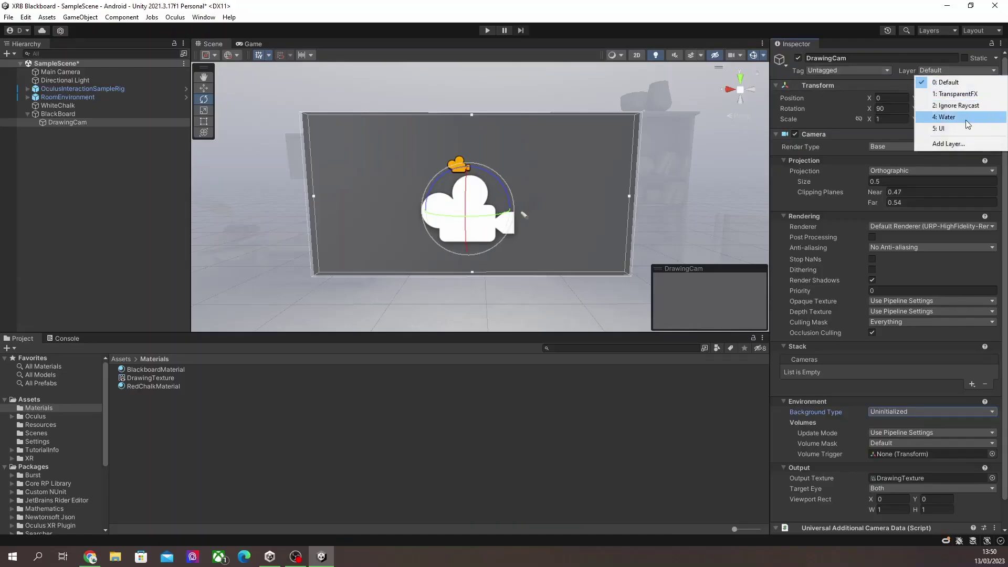
click(953, 147)
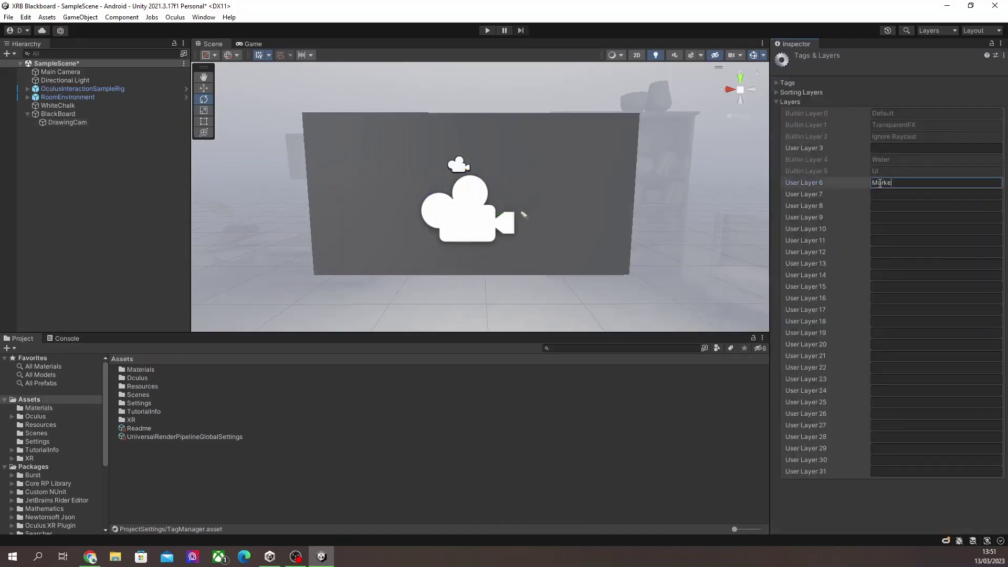
click(72, 106)
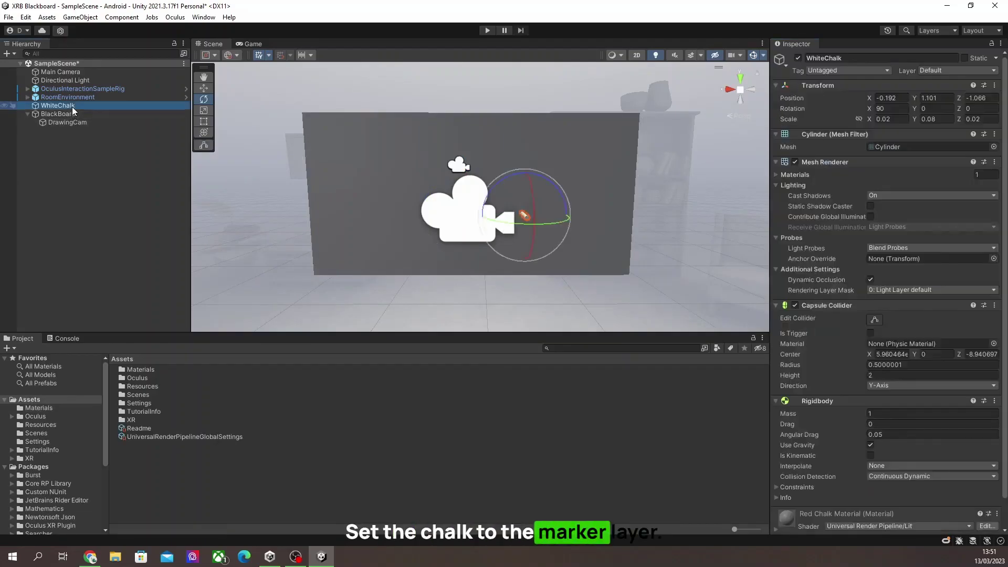
click(932, 76)
- Set DrawingCam's culling mask to Nothing, then render only the Marker layer
click(940, 137)
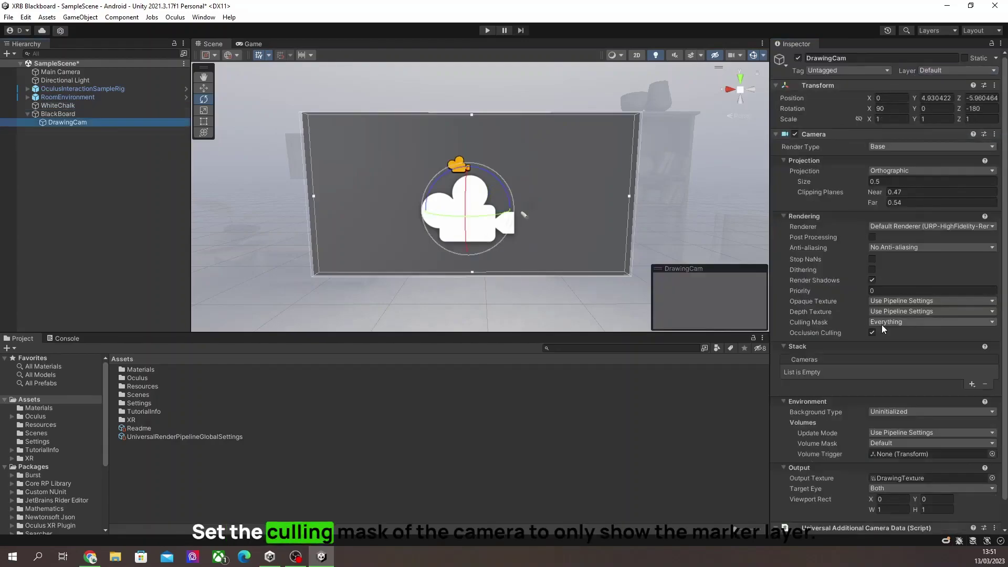
click(881, 324)
click(898, 331)
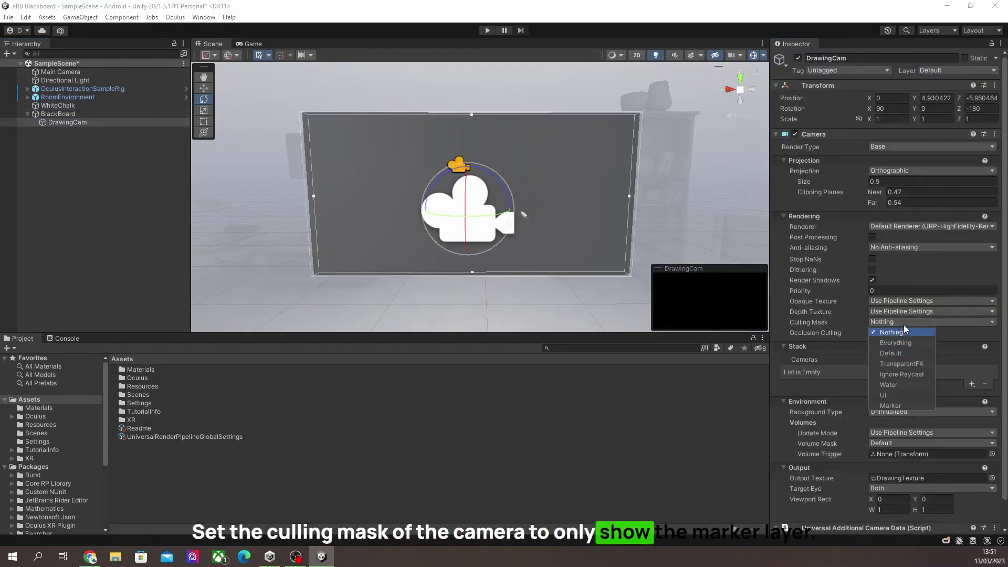
click(901, 323)
click(903, 406)
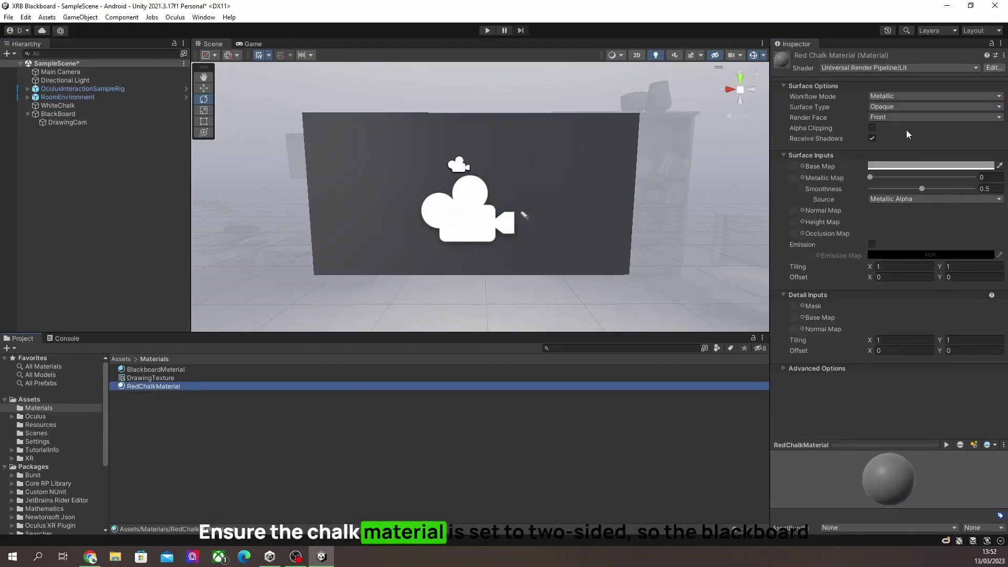
- Set RedChalkMaterial's Render Face to Both and save the scene
click(902, 118)
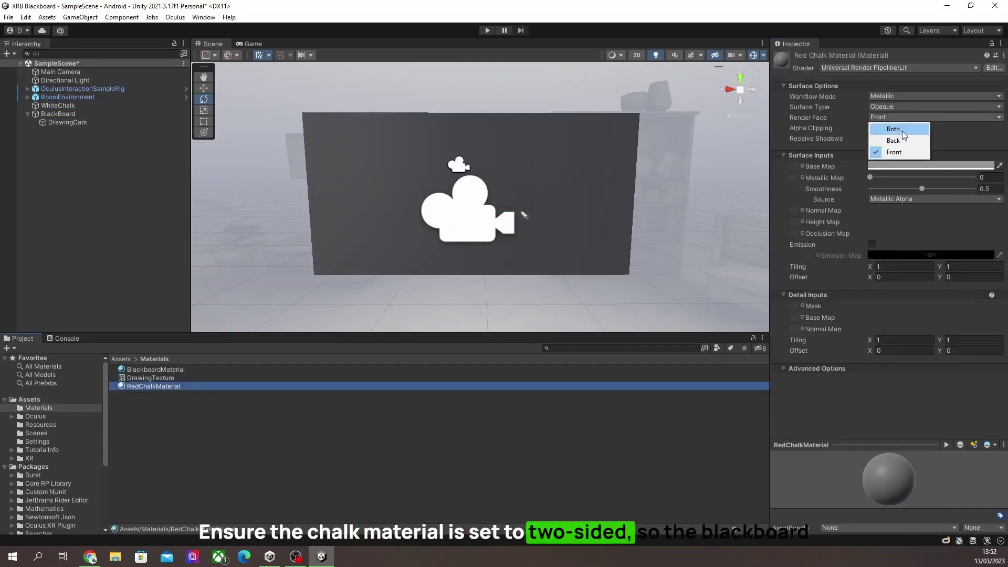
click(903, 132)
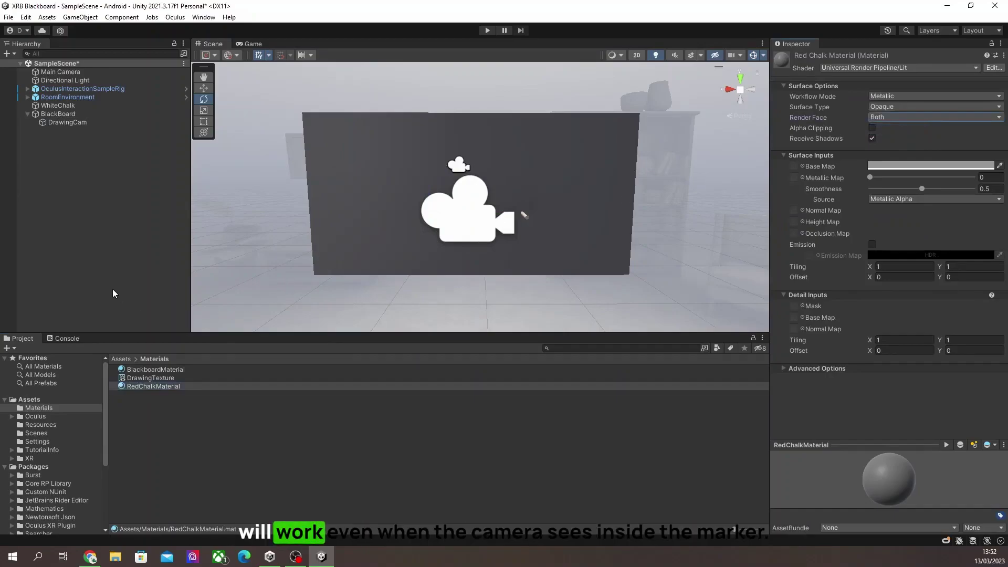
key(ctrl+s)
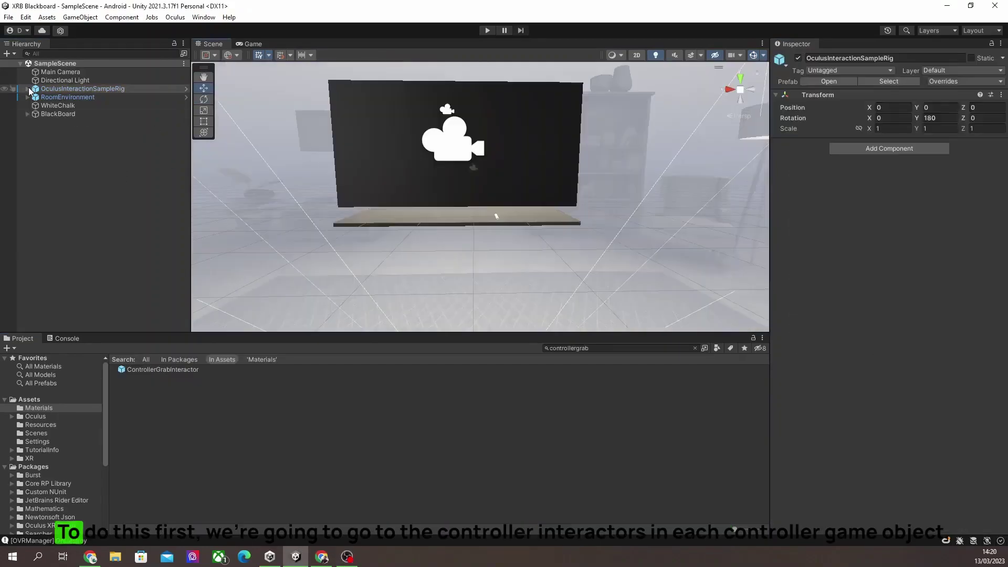
- Expand the rig to the left ControllerInteractors and add the ControllerGrabInteractor prefab under it
click(34, 113)
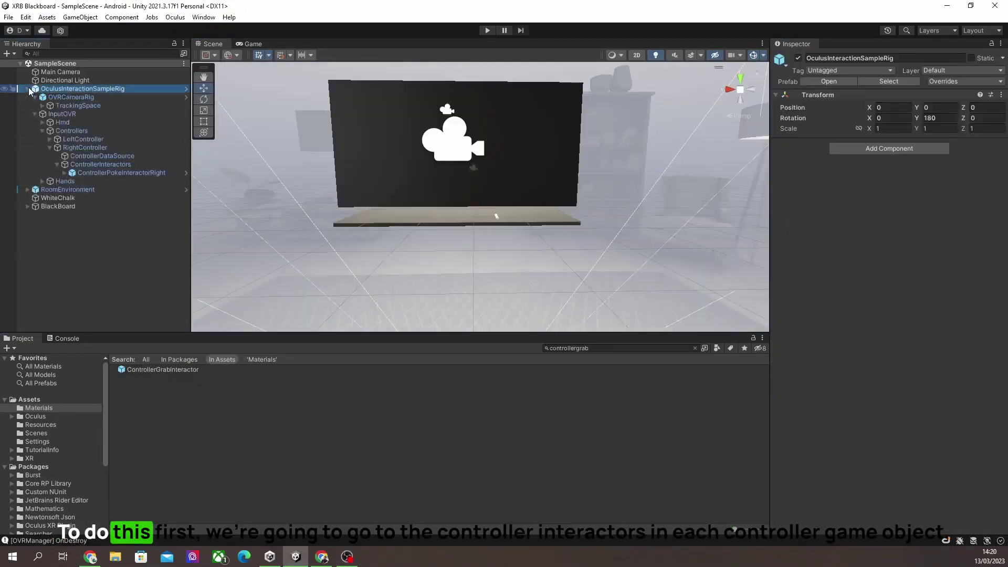
click(50, 139)
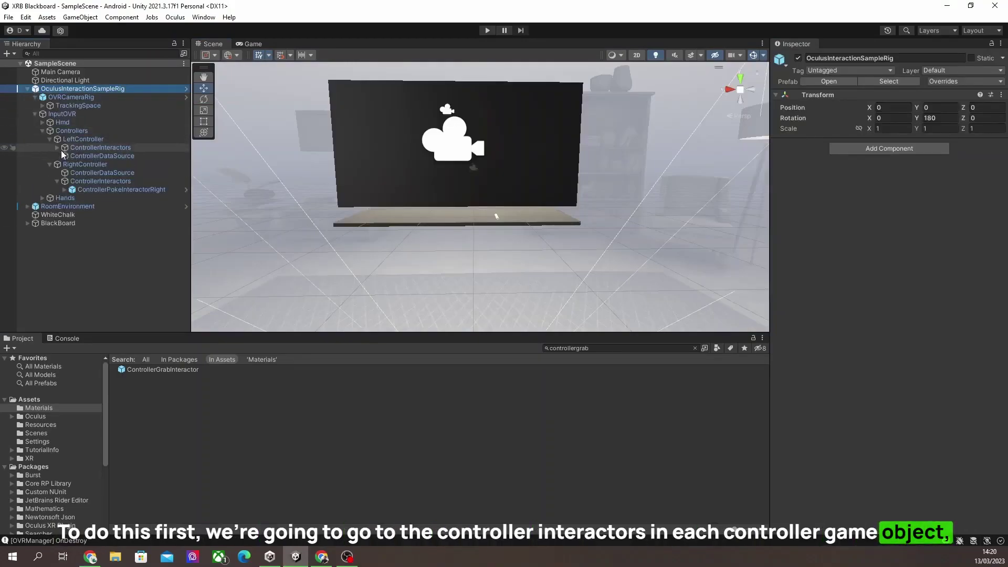
click(58, 147)
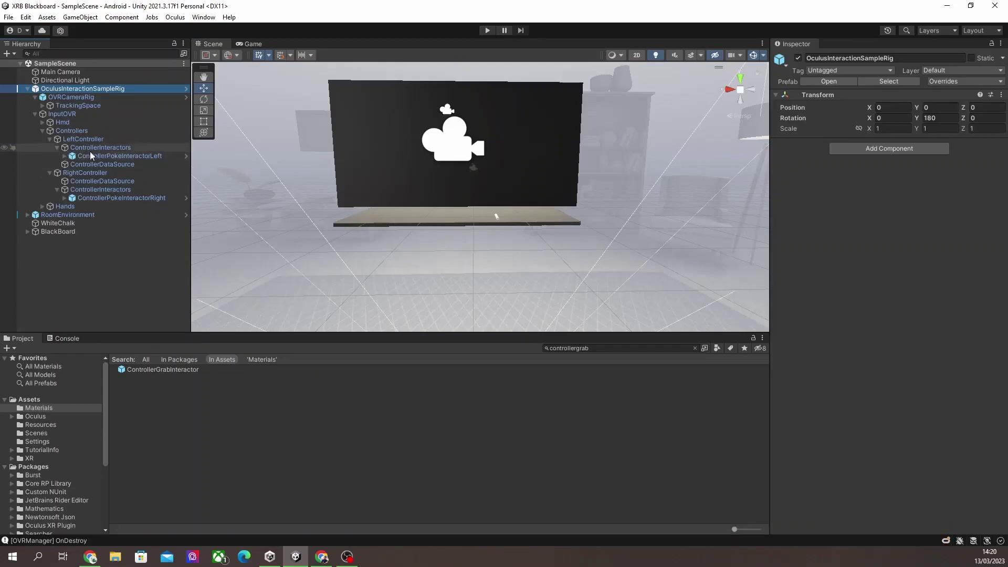
click(594, 348)
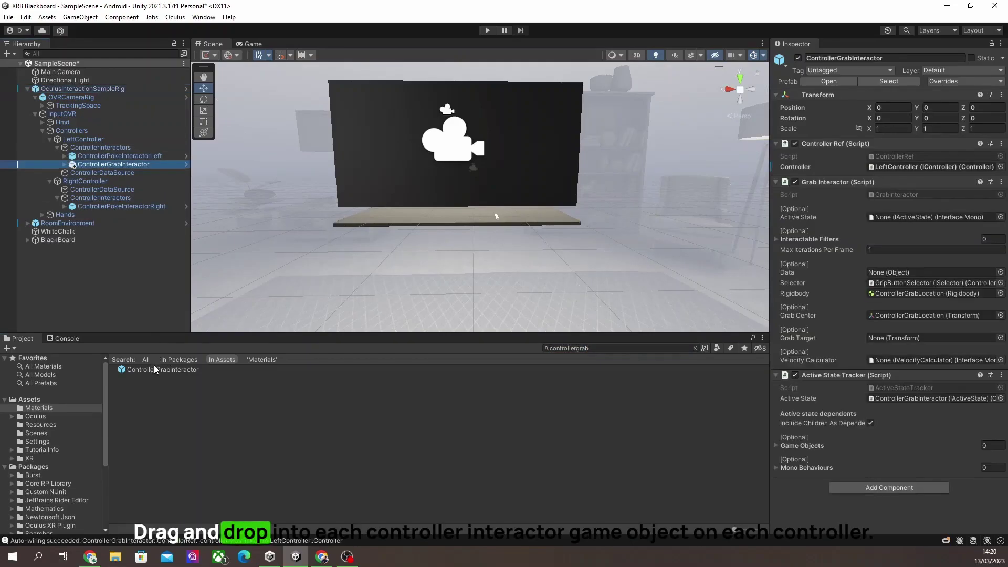
drag(153, 369, 115, 199)
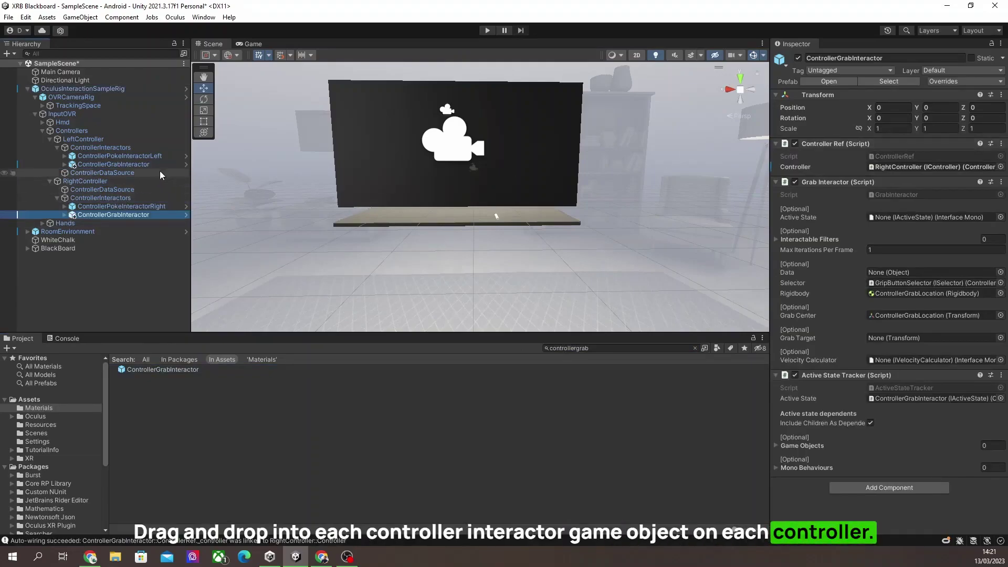
- Rename the left grab interactor ControllerGrabInteractorLeft and verify both grab interactors' Controller references
click(124, 164)
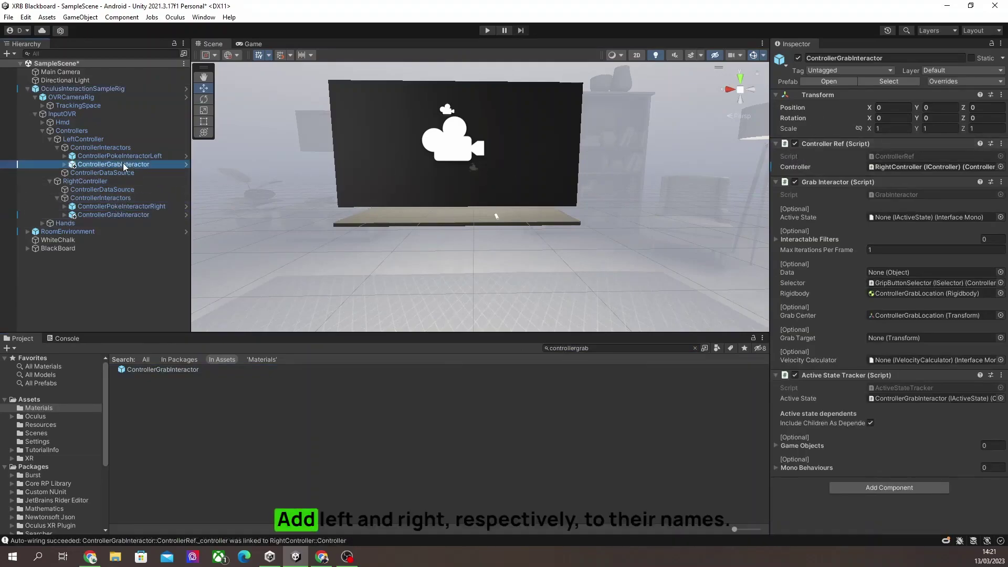
click(910, 58)
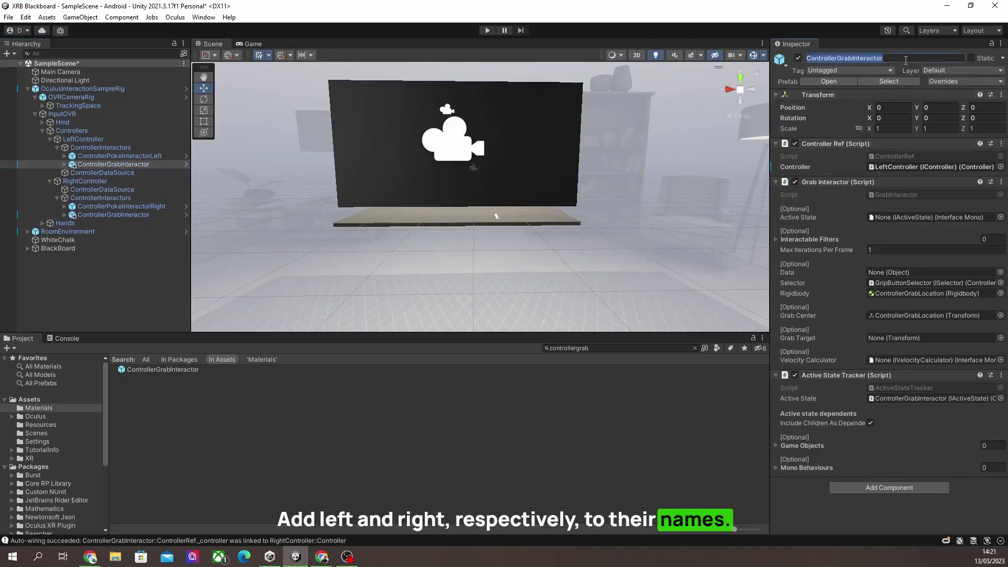
click(911, 58)
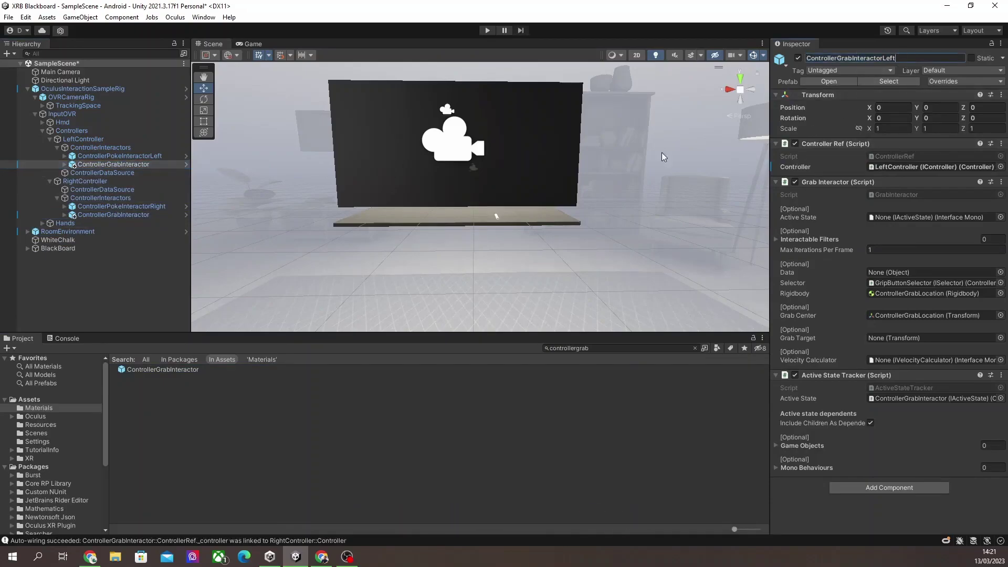
click(109, 214)
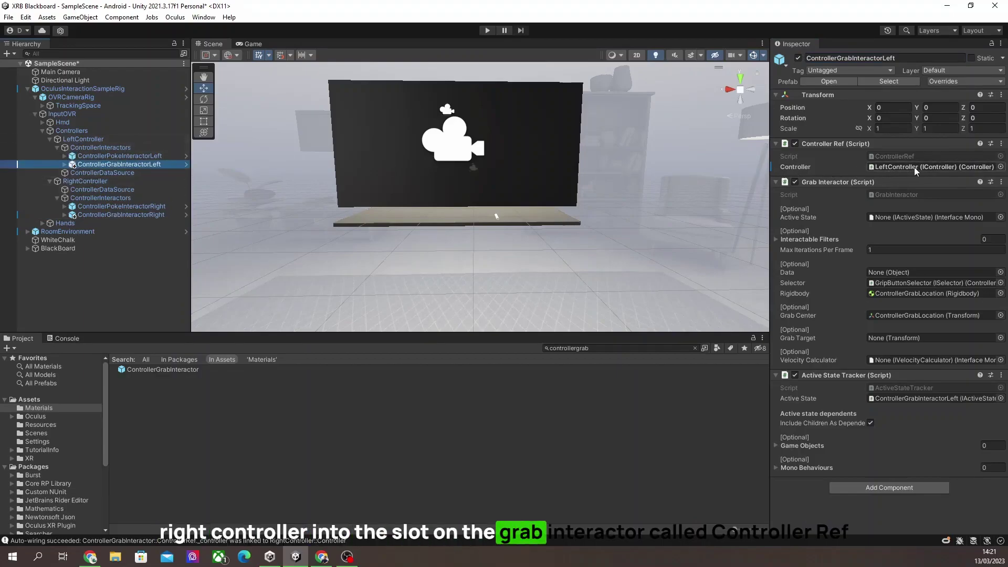
click(118, 215)
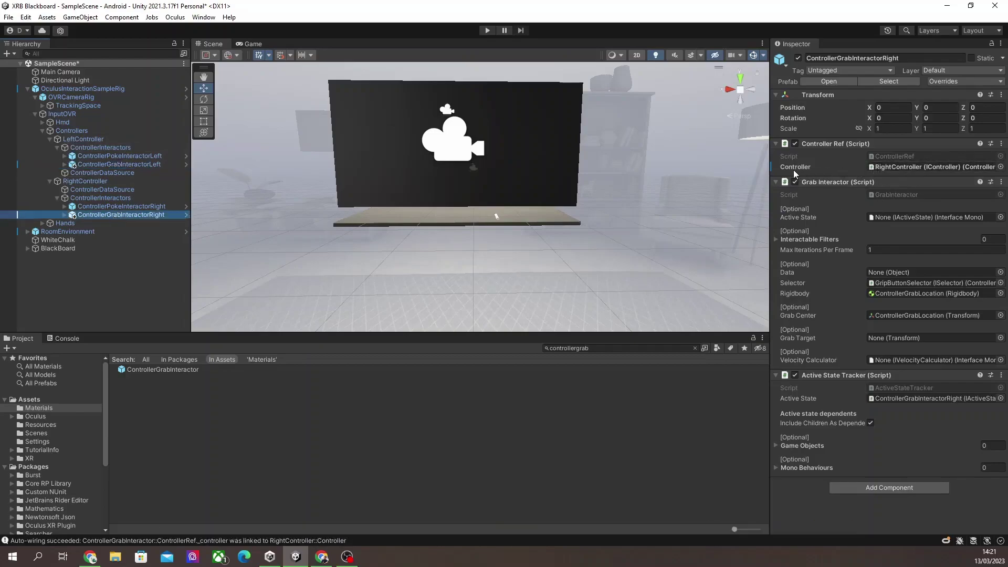
click(109, 163)
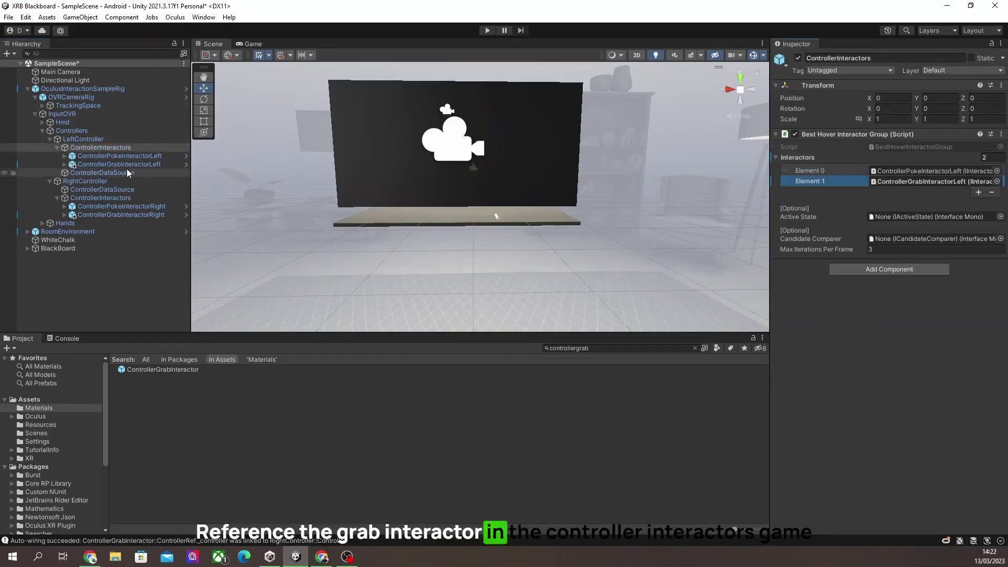
- Add ControllerGrabInteractorRight as Element 1 of the right ControllerInteractors' Interactors list
click(109, 199)
drag(122, 218, 818, 163)
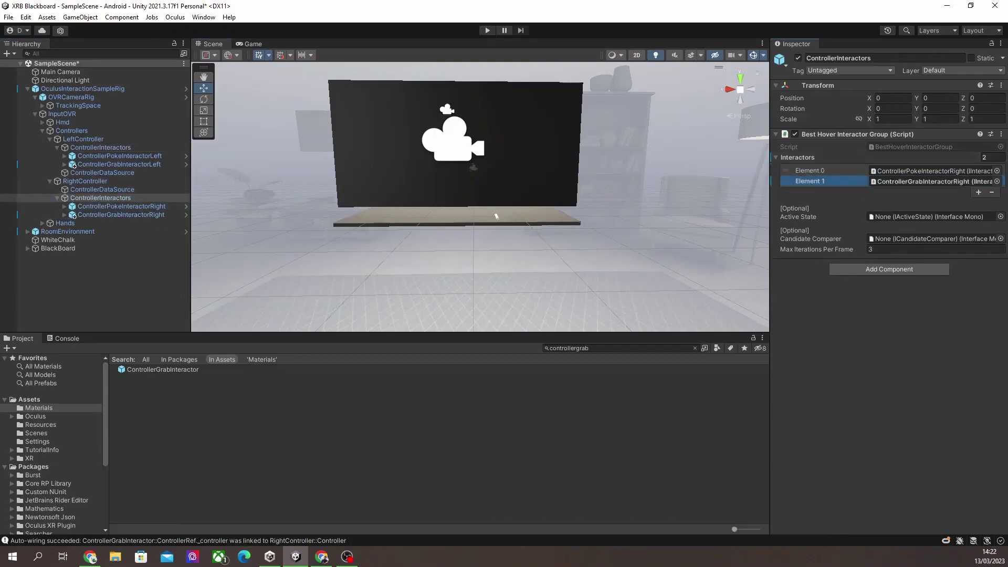
- Give WhiteChalk a Rigidbody and a Grabbable component with Transfer On Second Selection enabled
click(27, 89)
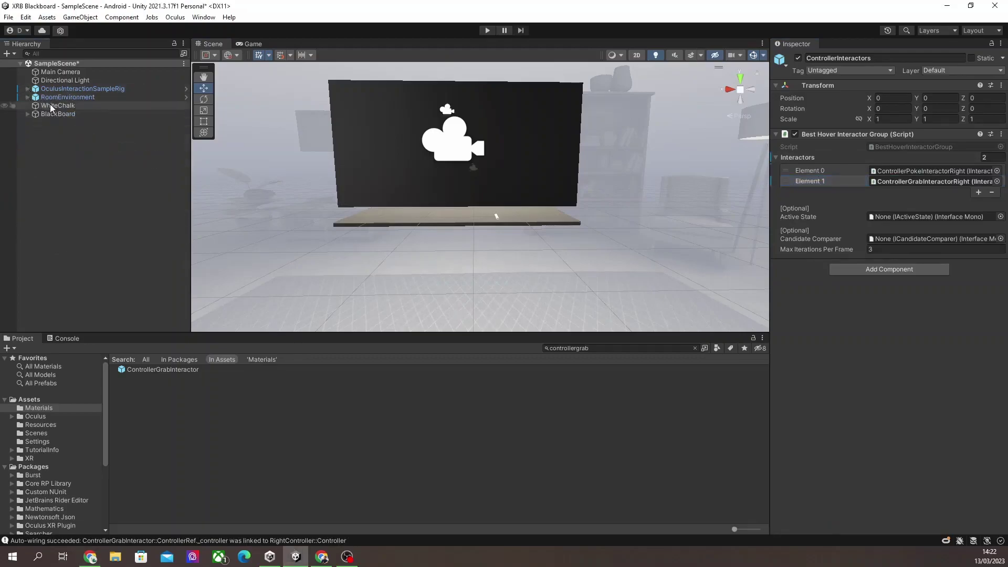
click(60, 106)
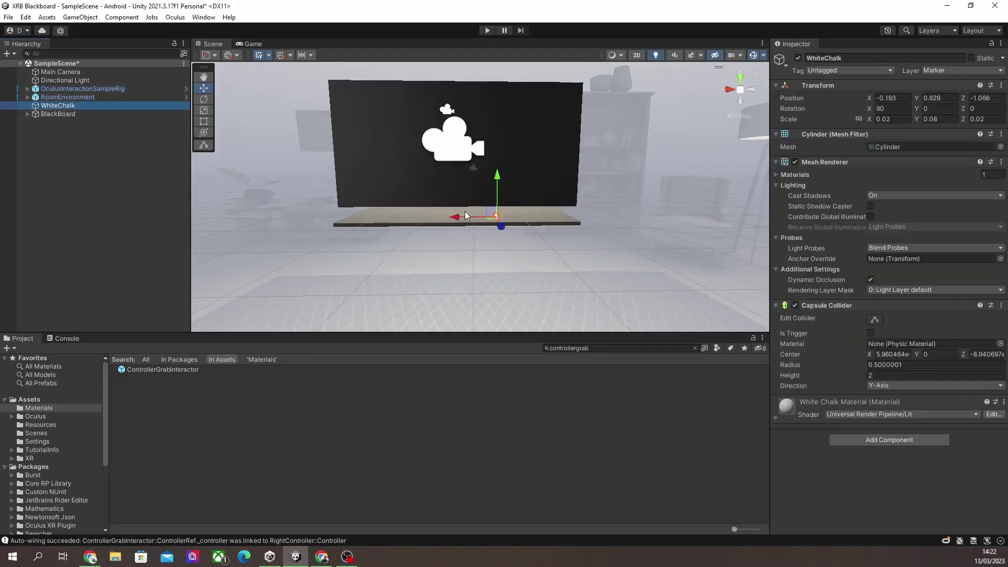
key(f)
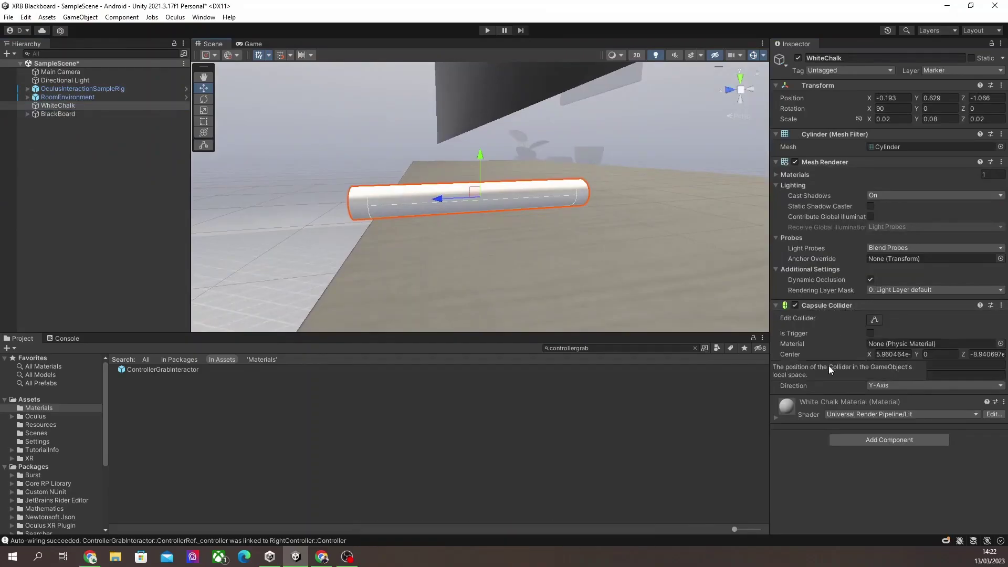
click(878, 439)
text(rigid)
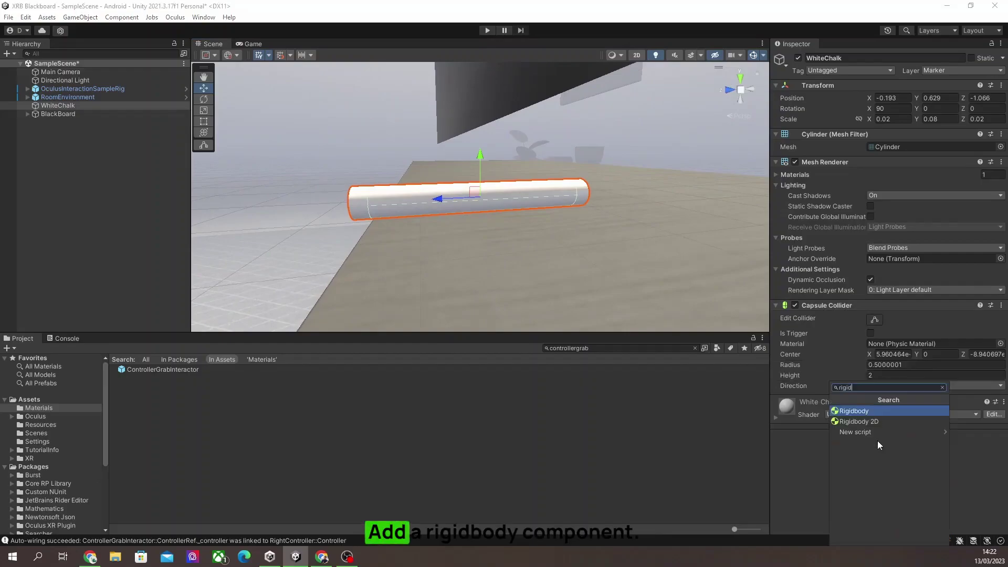
click(880, 412)
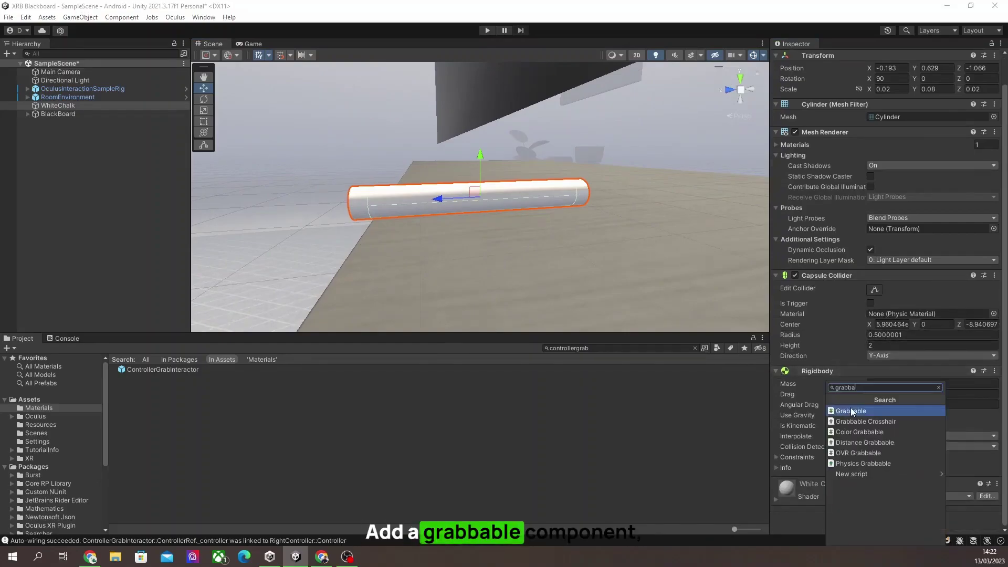
click(851, 407)
scroll(851, 408, down, 4)
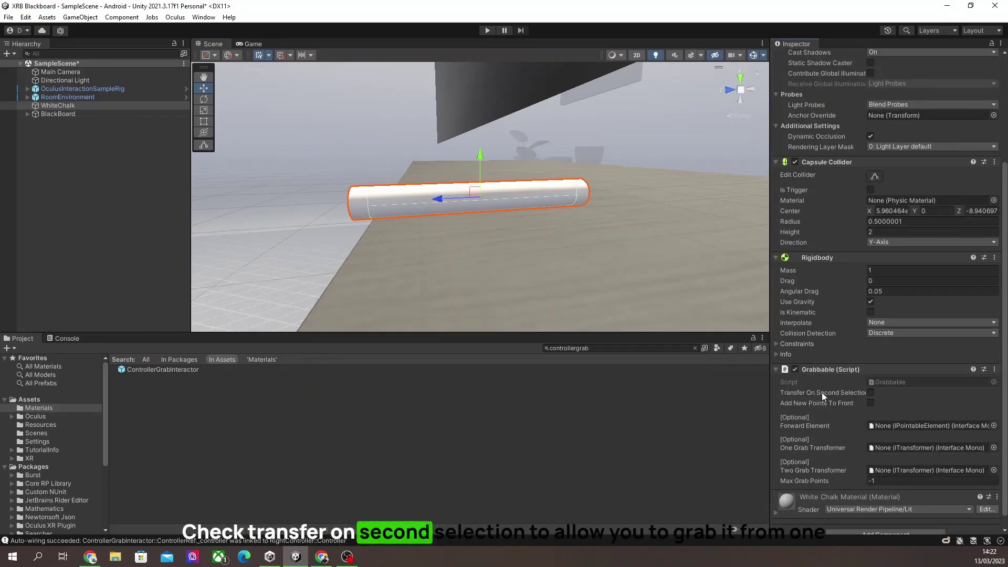
click(870, 394)
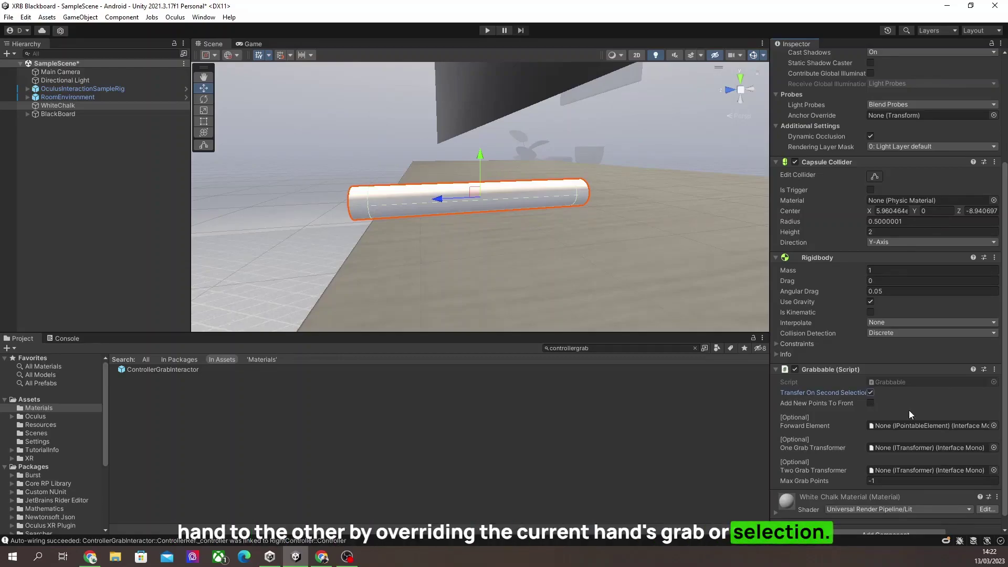
- Add a One Grab Free Transformer and assign it to the Grabbable's One Grab Transformer slot
scroll(896, 431, down, 1)
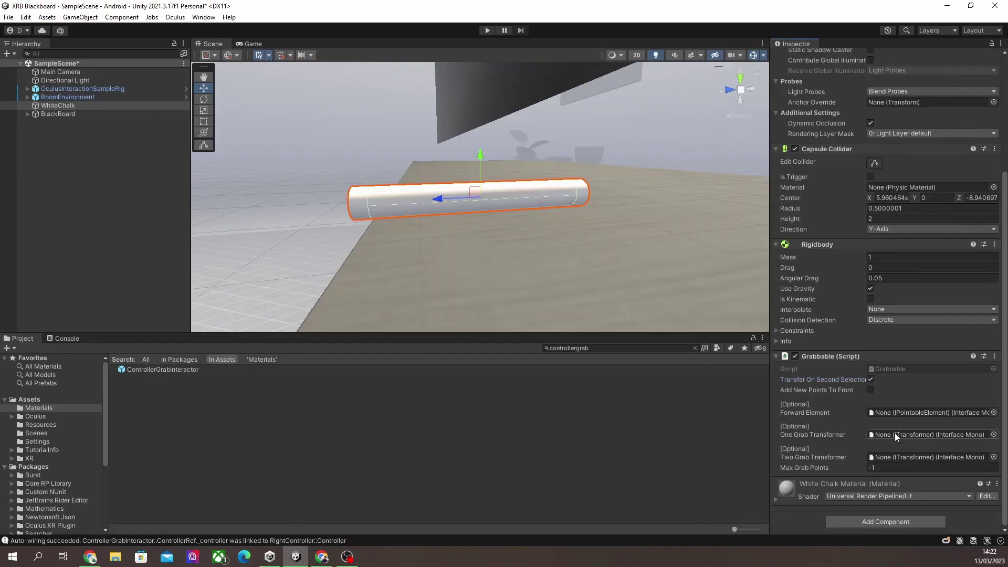
click(882, 521)
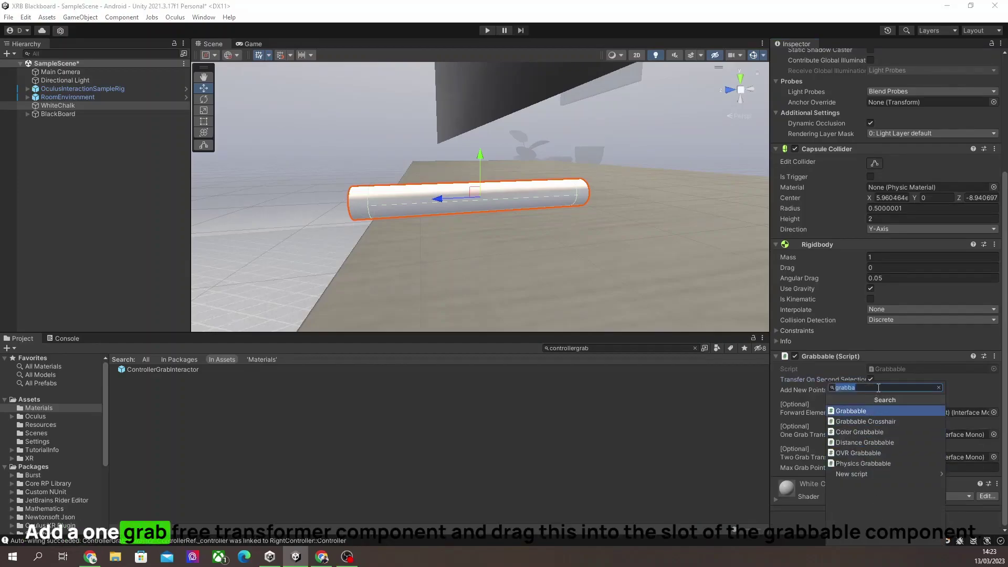
text(onegra)
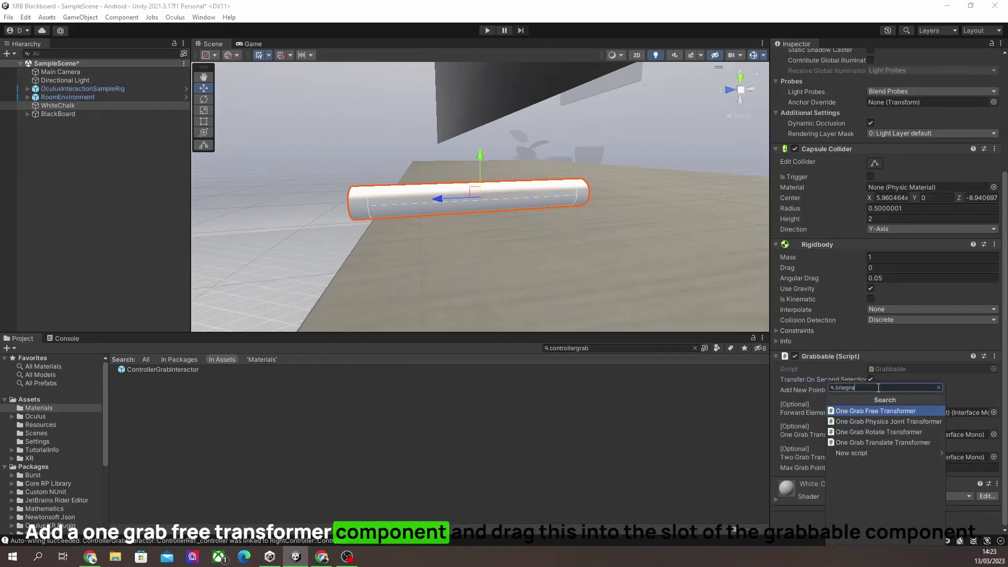
click(881, 411)
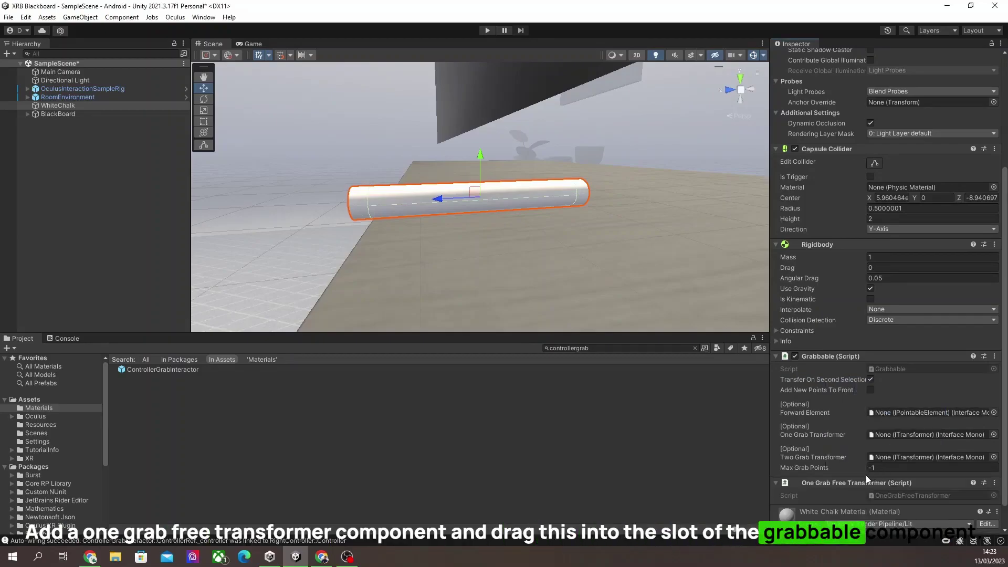
drag(836, 483, 893, 433)
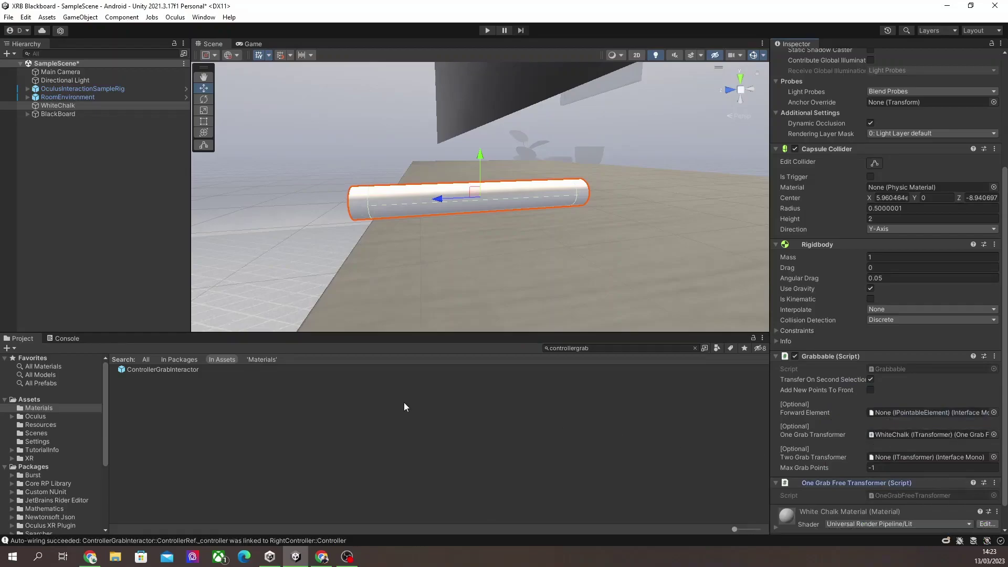
- Add a Grab Interactable to the chalk with Grabbable as its Pointable Element
scroll(869, 520, down, 2)
click(869, 520)
text(grab)
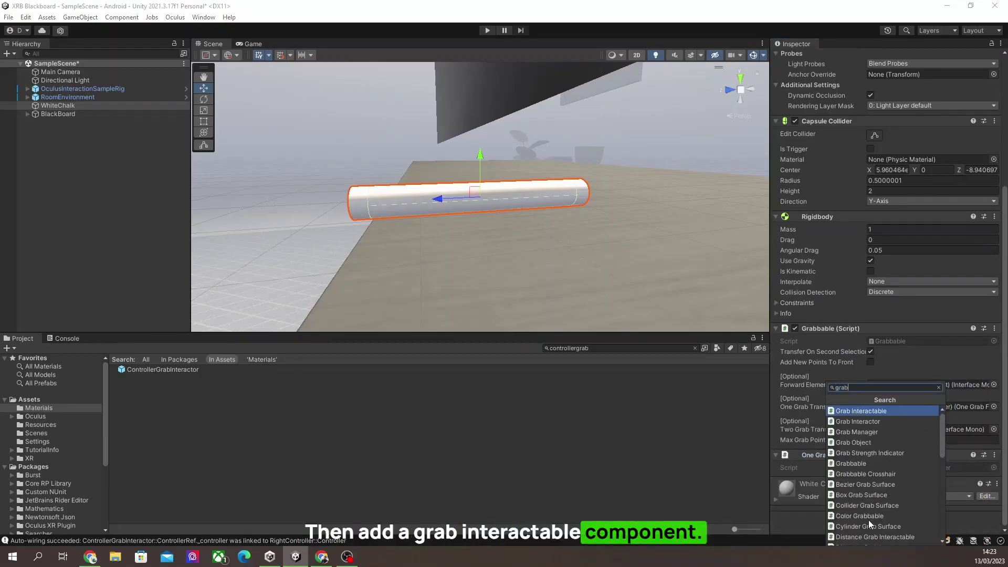
click(871, 411)
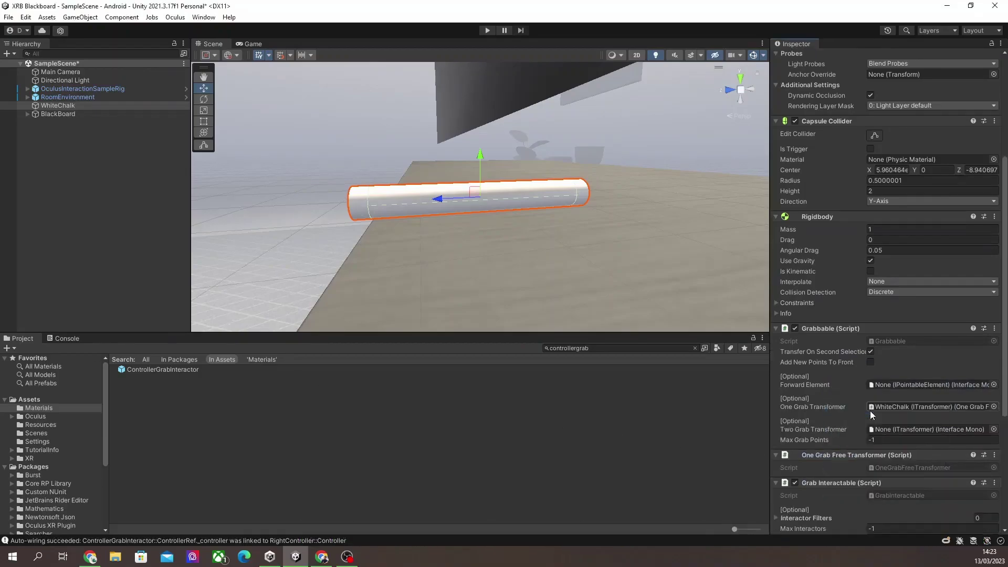
scroll(873, 435, down, 3)
scroll(873, 436, down, 5)
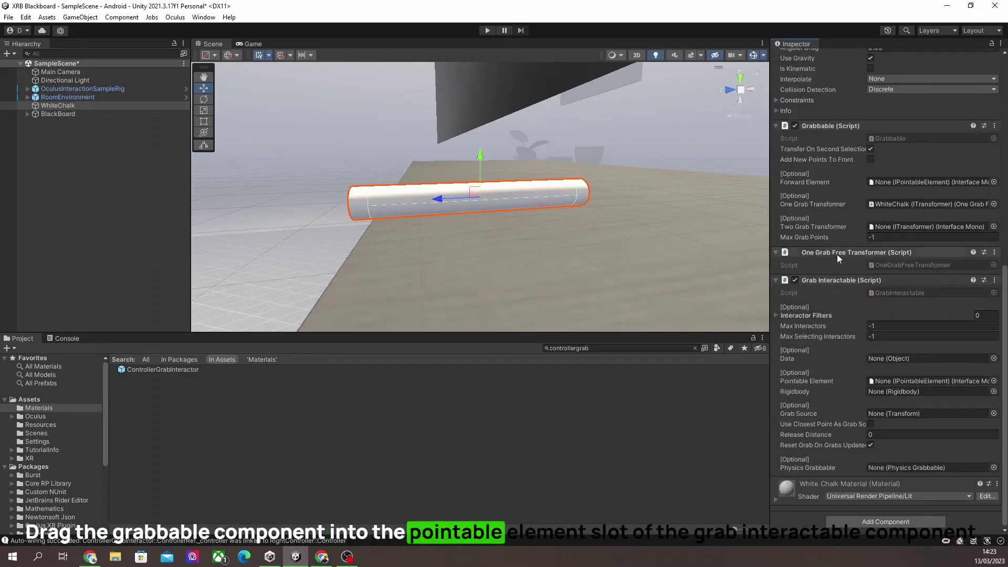
drag(832, 127, 899, 380)
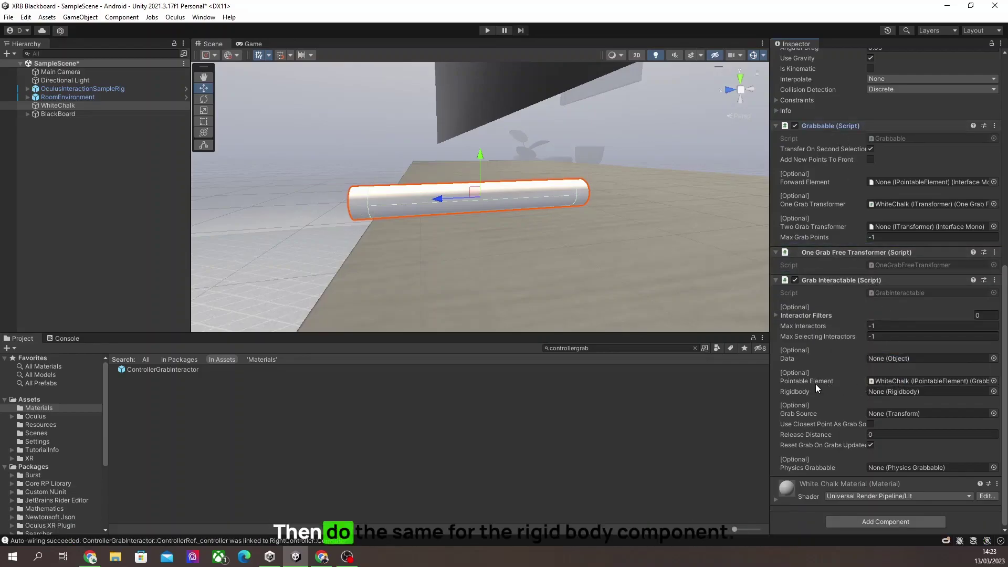
- Link the Rigidbody into Grab Interactable, then add Physics Grabbable and link it too
scroll(840, 285, up, 3)
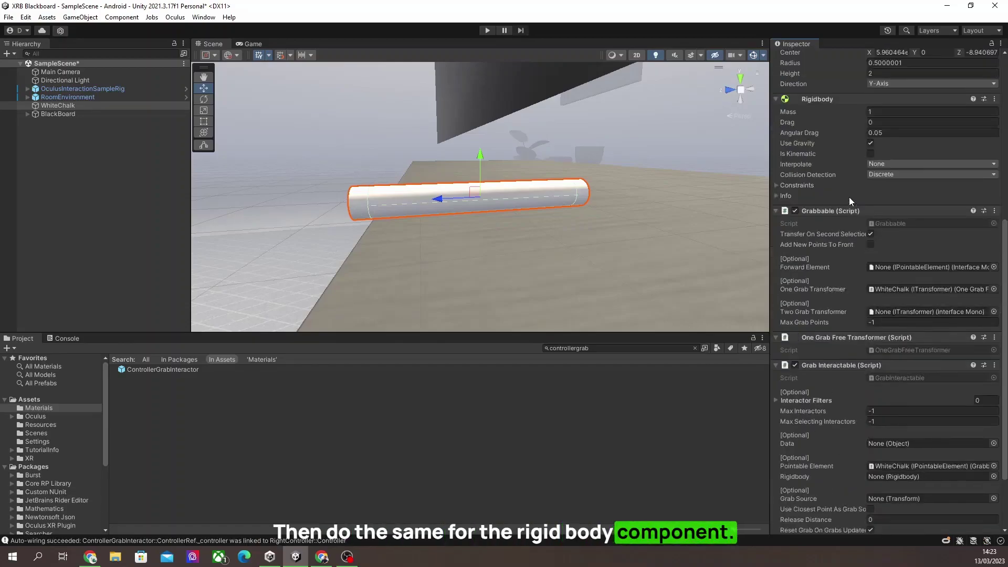
scroll(854, 498, down, 3)
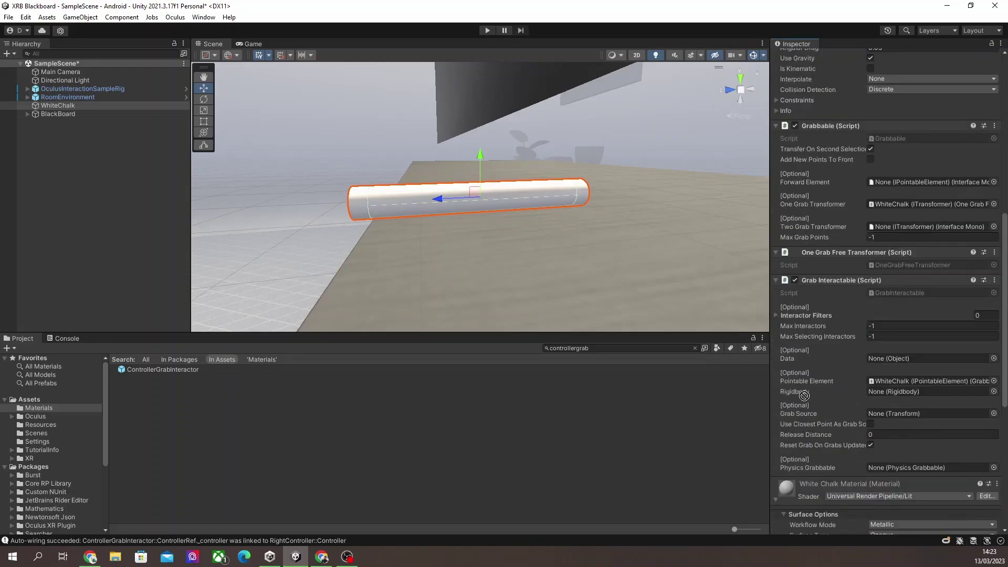
drag(872, 392, 880, 389)
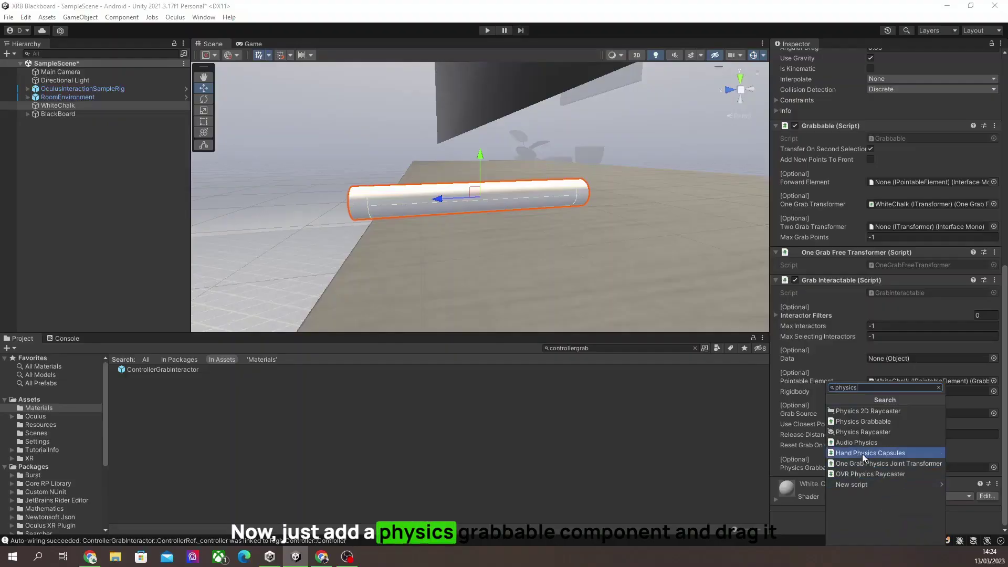
click(878, 423)
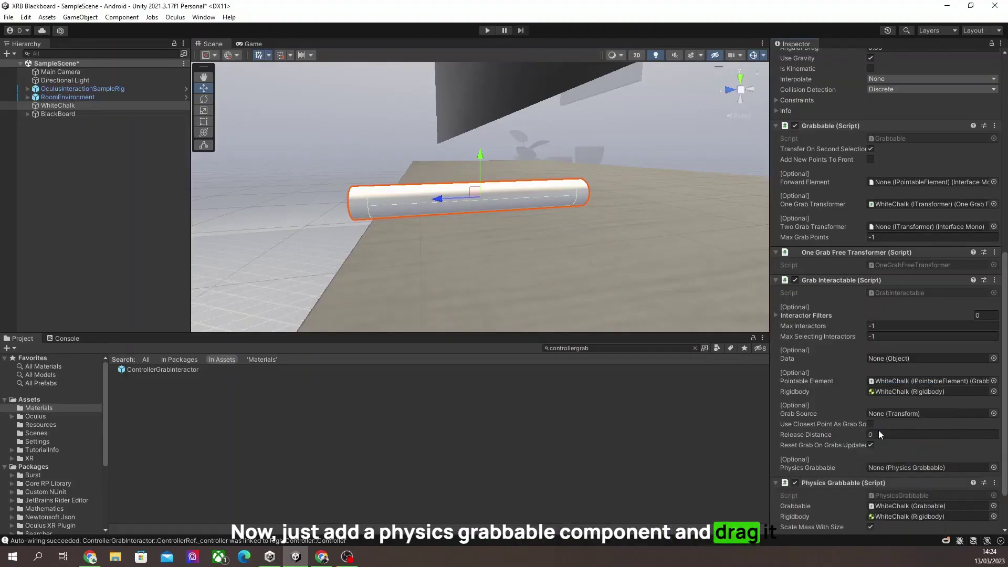
scroll(887, 441, down, 2)
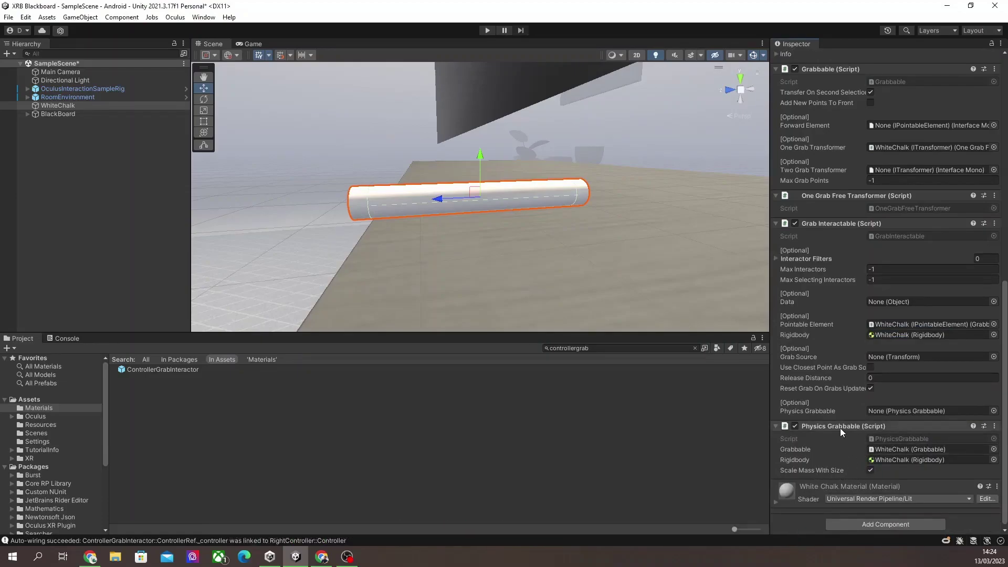
drag(840, 428, 890, 414)
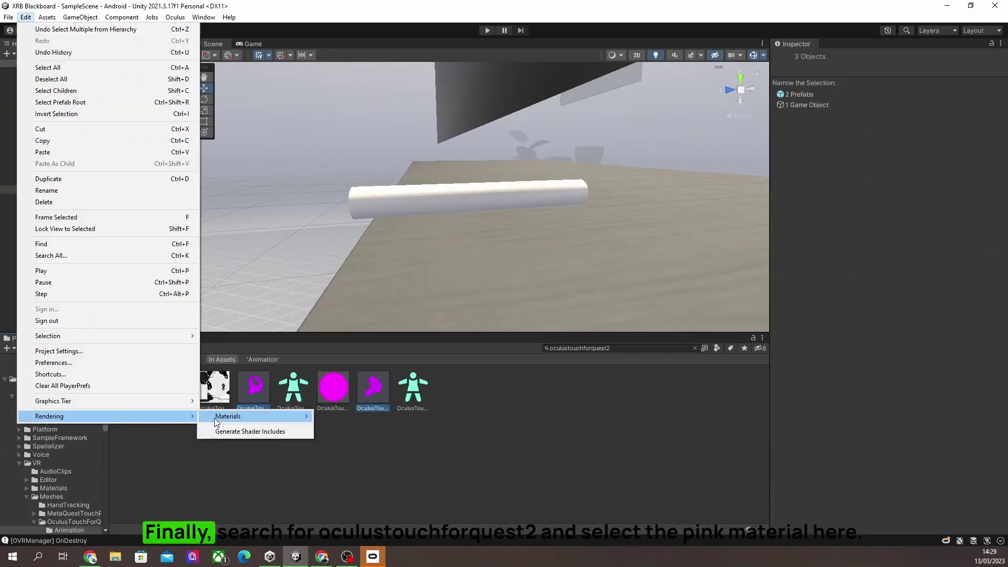
- Convert the pink OculusTouchForQuest2_MAT built-in material to URP
mouse_move(214, 418)
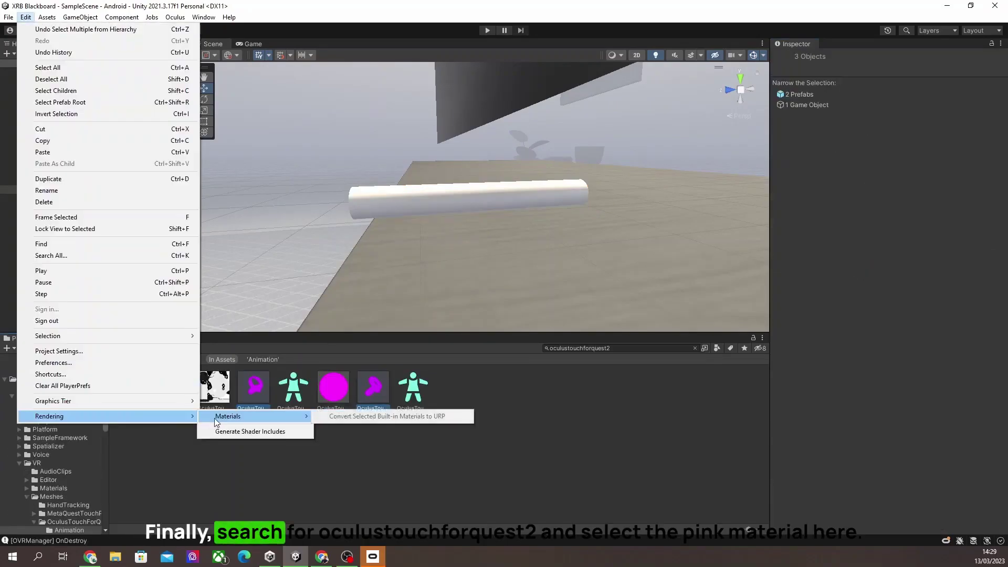
click(340, 415)
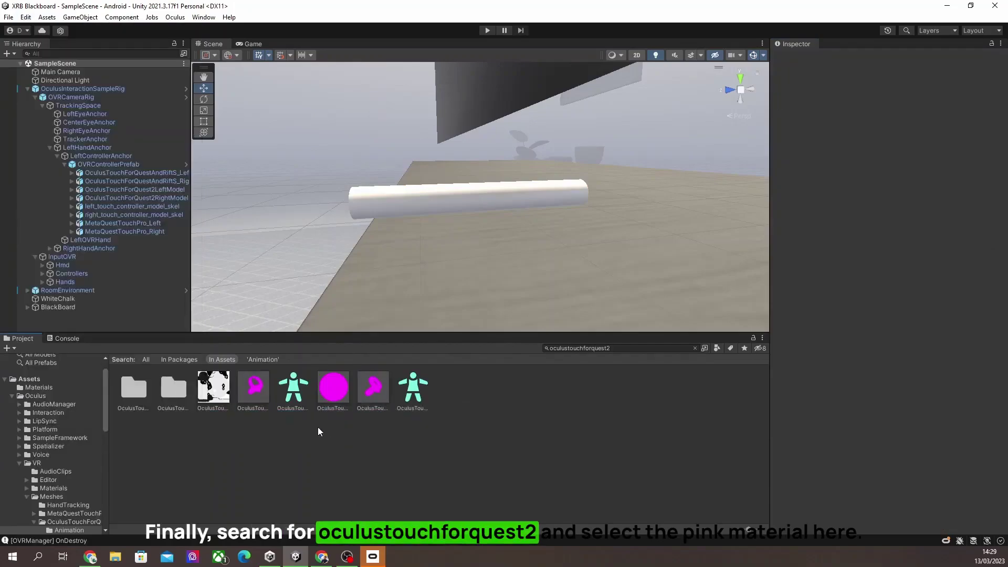
click(332, 392)
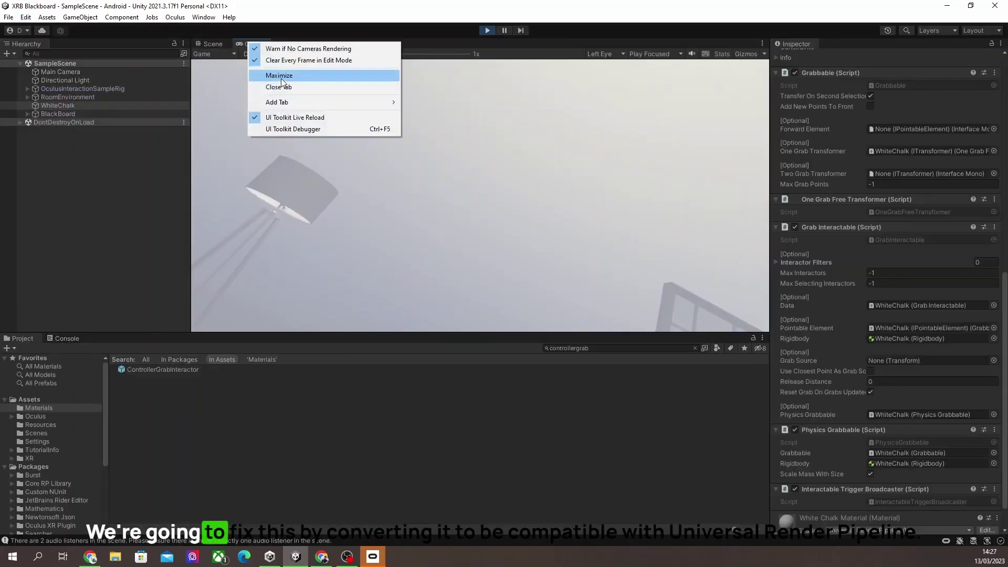
click(281, 78)
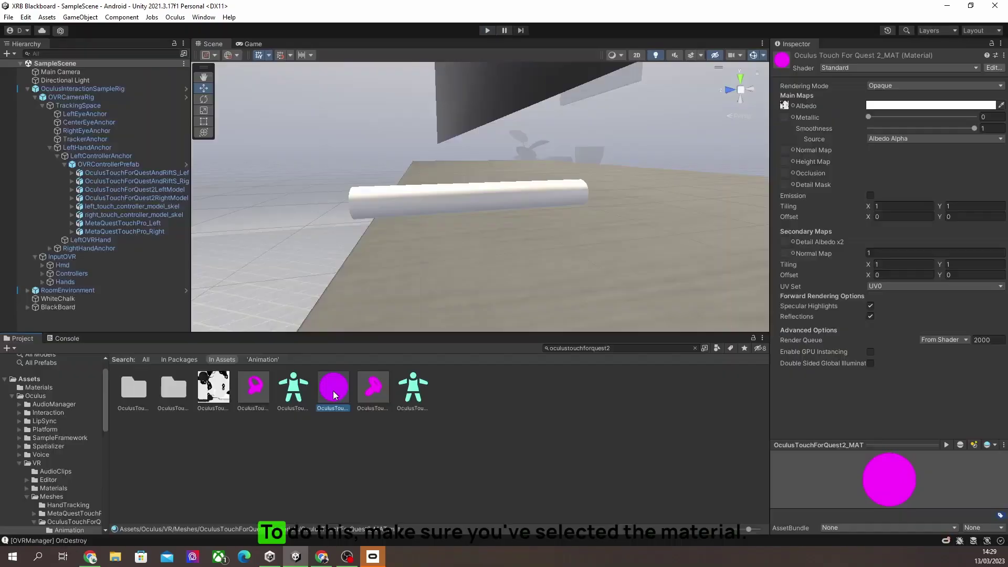
right_click(334, 394)
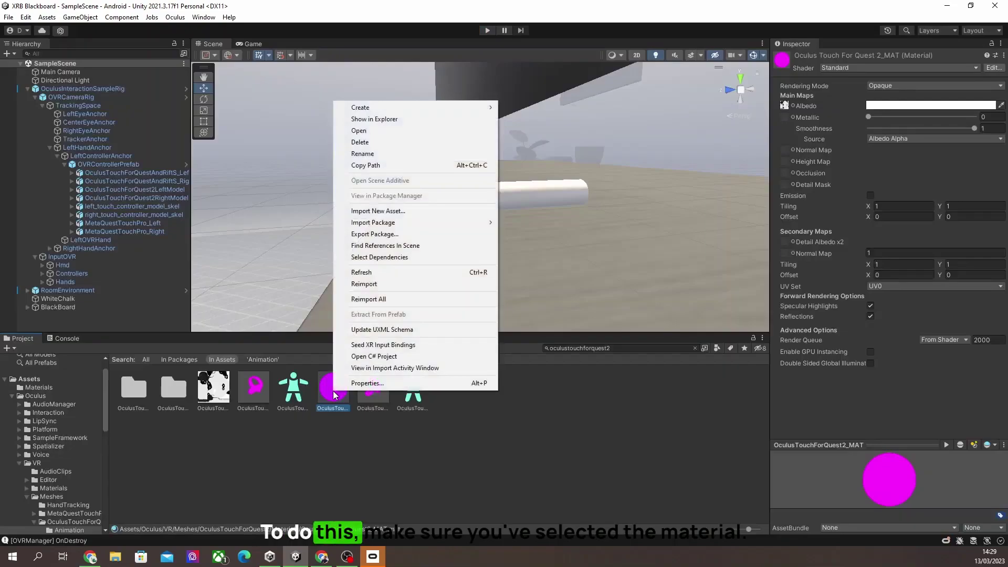
click(8, 17)
mouse_move(26, 18)
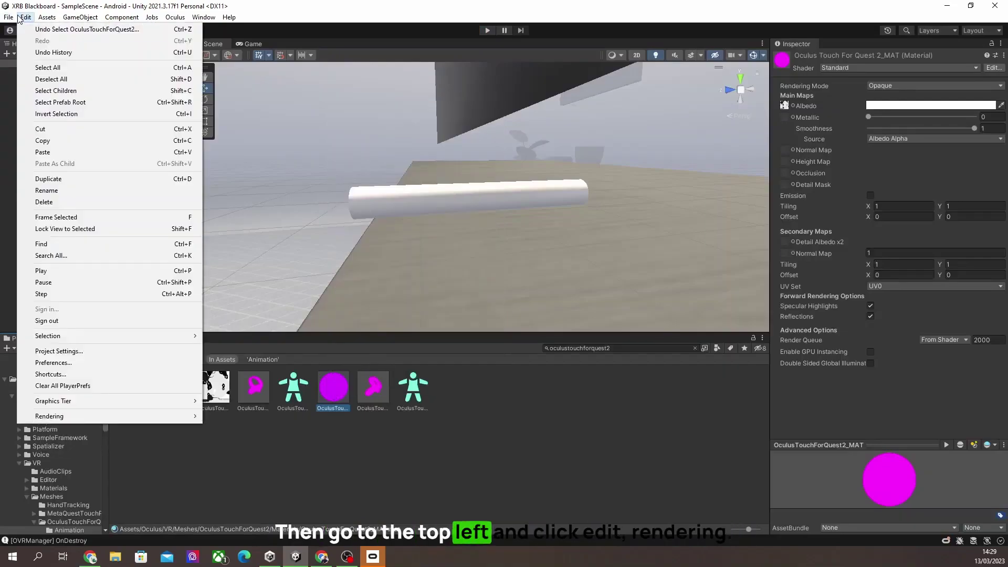
mouse_move(158, 417)
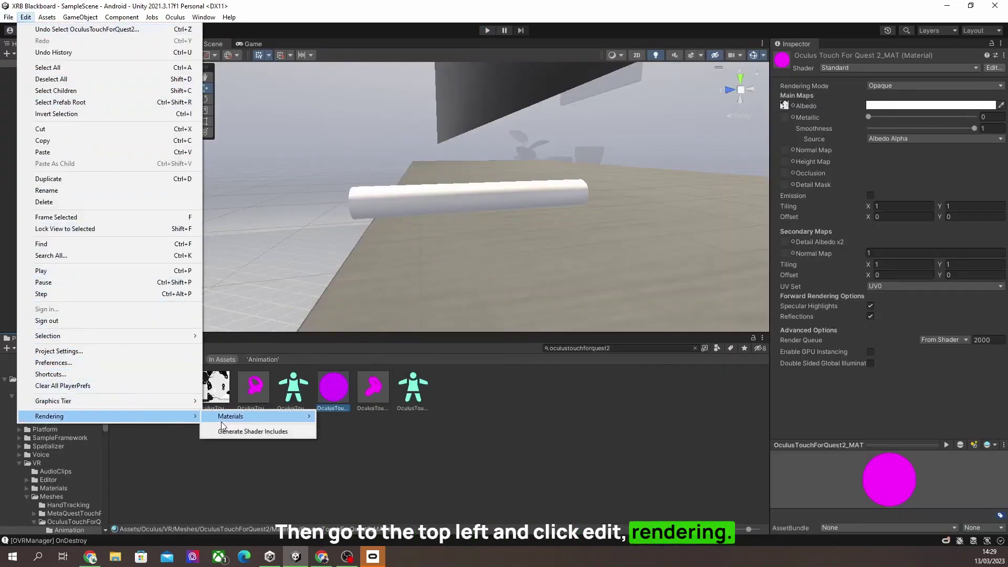
mouse_move(248, 421)
click(326, 418)
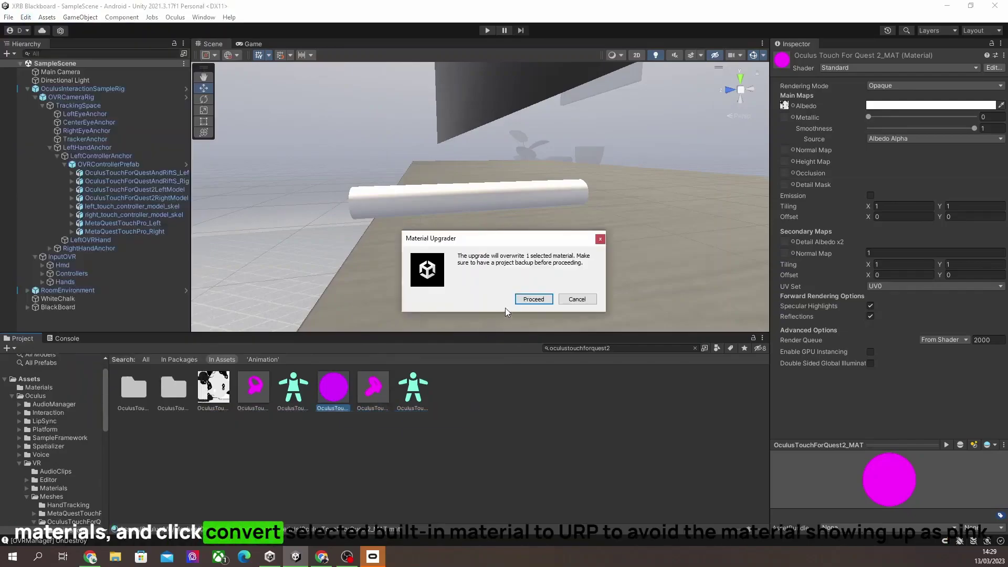
click(526, 300)
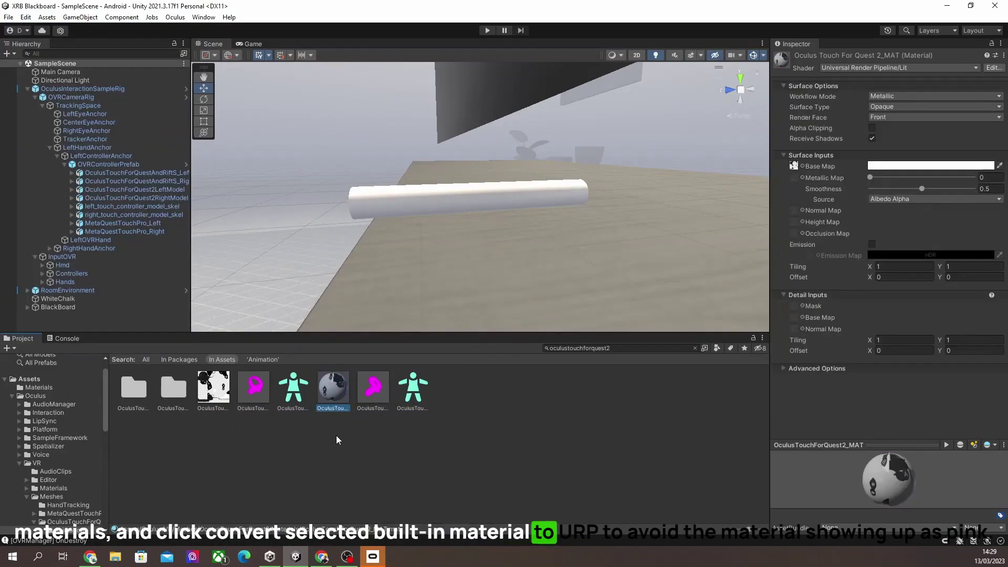
- Save the scene and confirm the controller model assets no longer appear pink
click(254, 394)
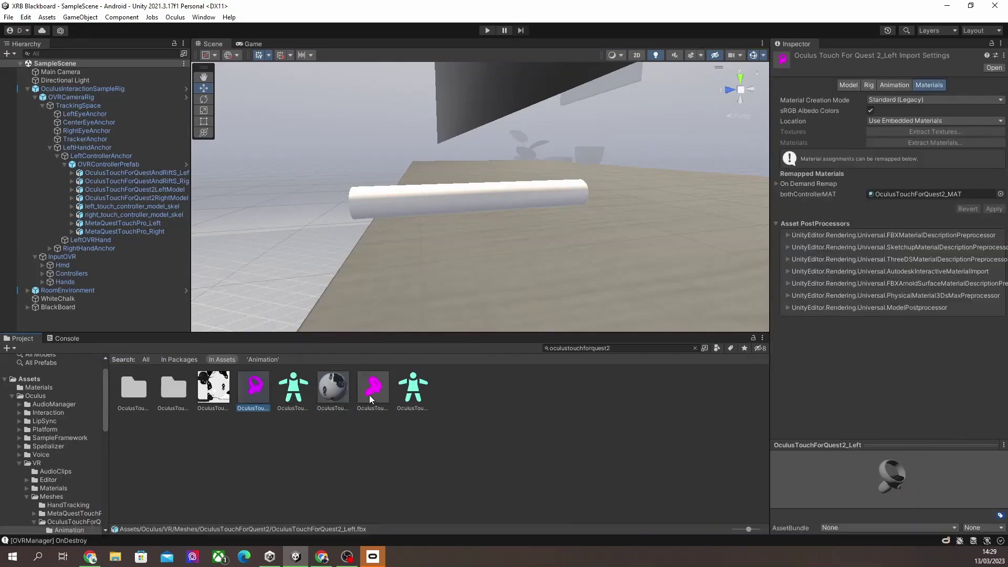
click(108, 319)
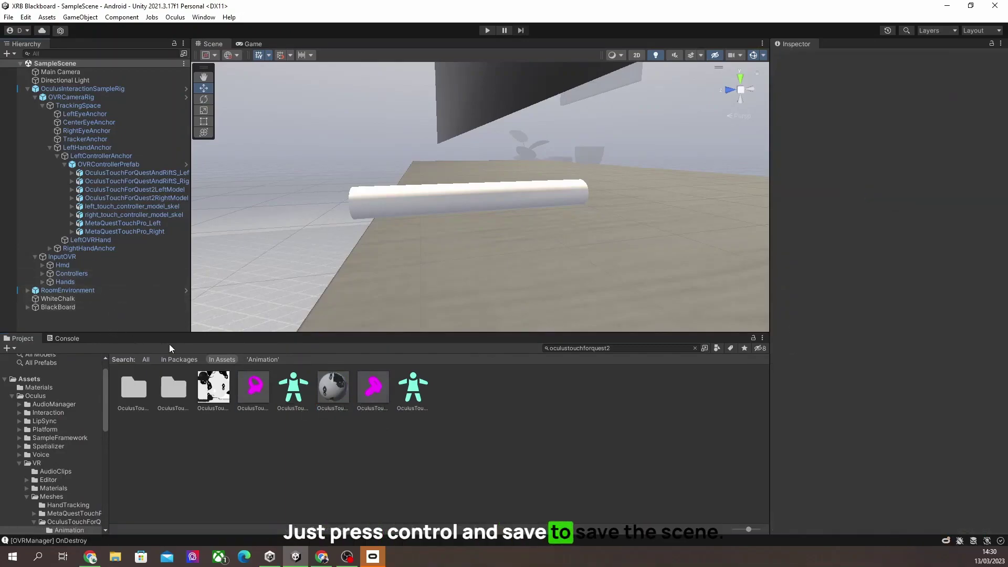
key(ctrl+s)
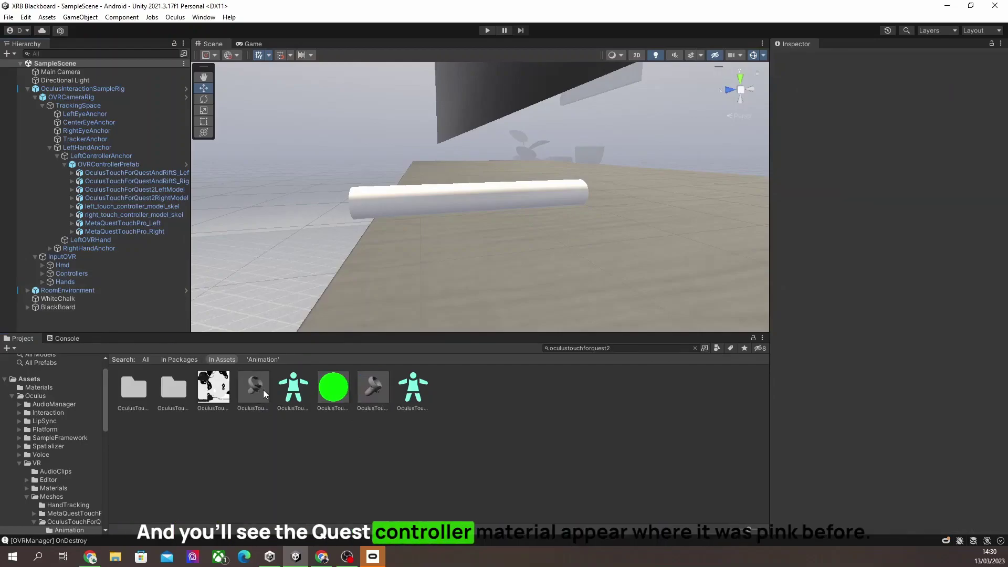
click(263, 390)
click(363, 391)
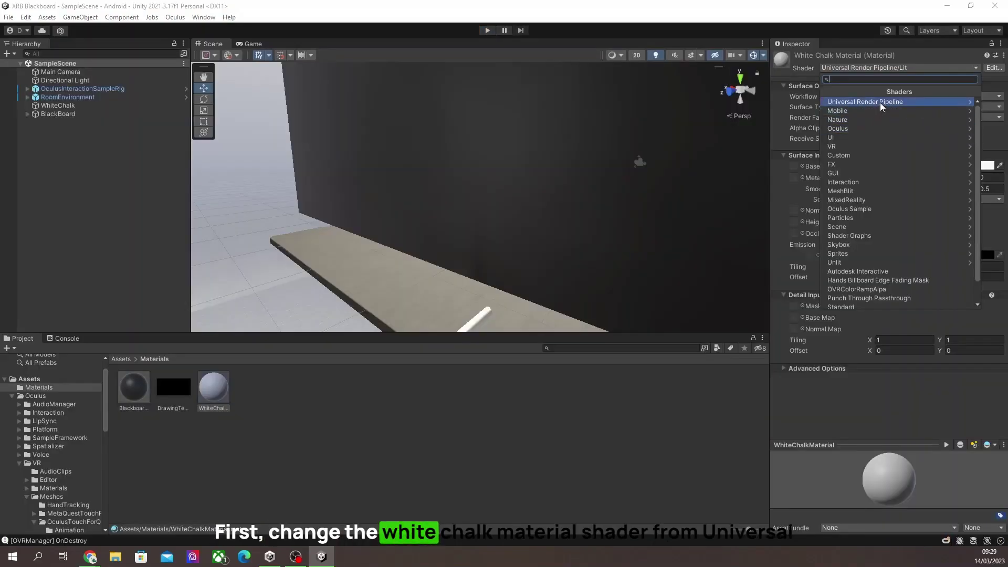
- Switch White Chalk Material to Universal Render Pipeline/Unlit, then raise the chalk in play mode to draw white marks
click(881, 103)
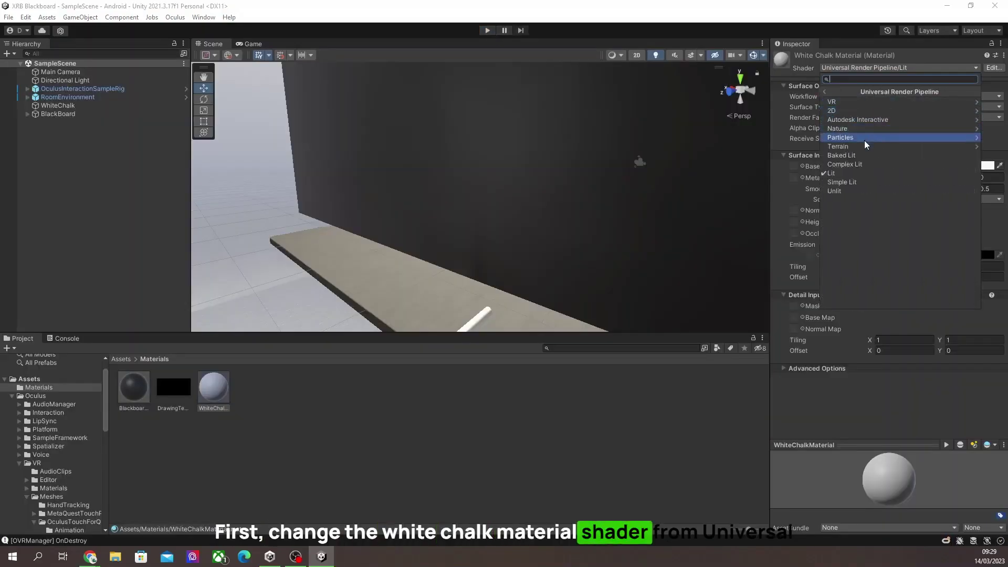
click(856, 189)
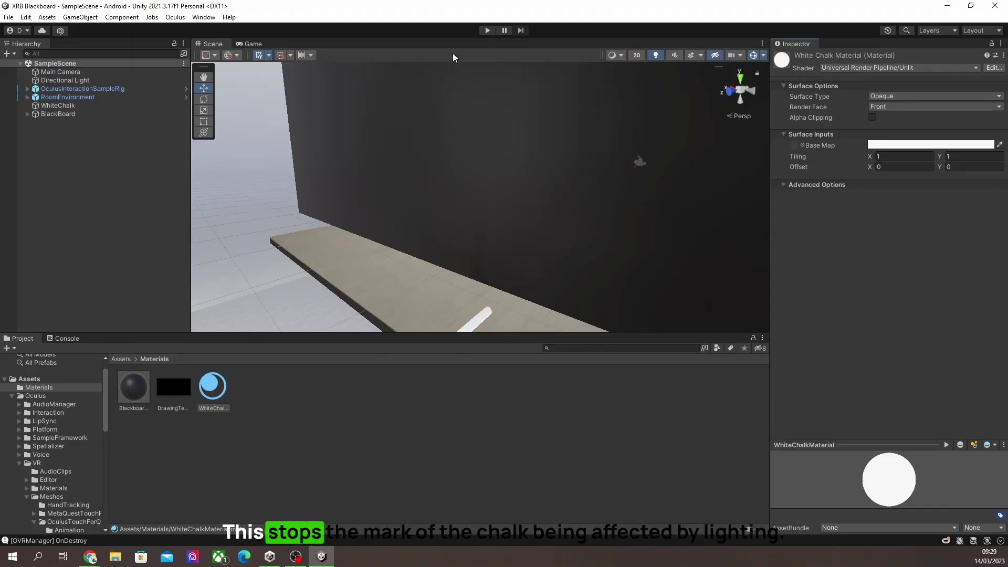
click(484, 30)
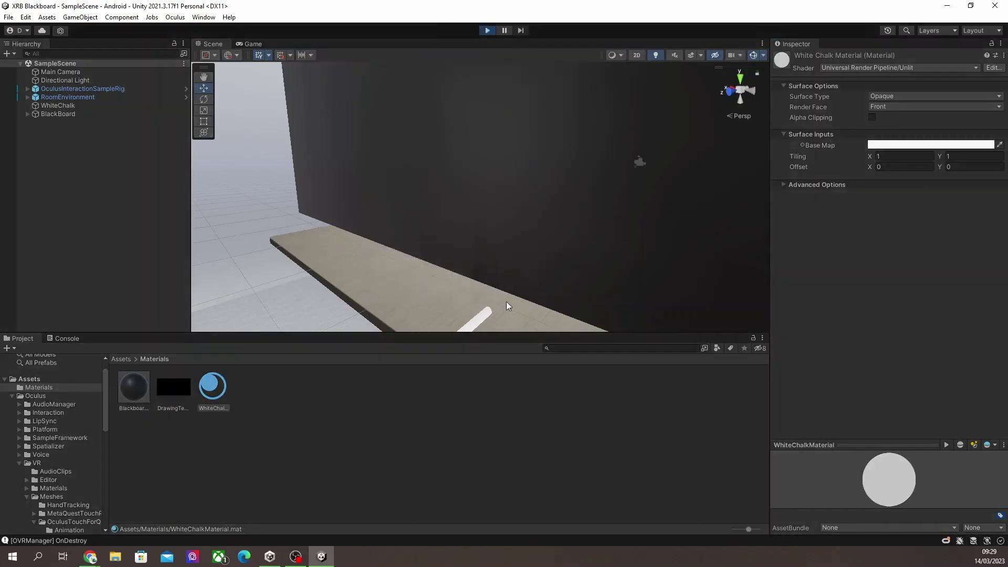
click(212, 43)
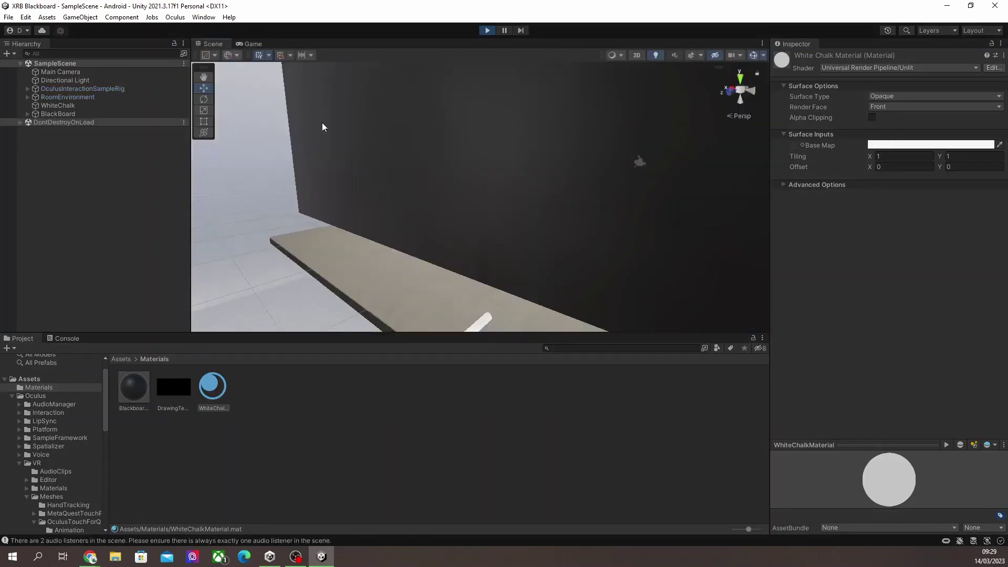
mouse_move(523, 261)
right_down()
mouse_move(497, 236)
mouse_move(508, 256)
right_up()
click(508, 252)
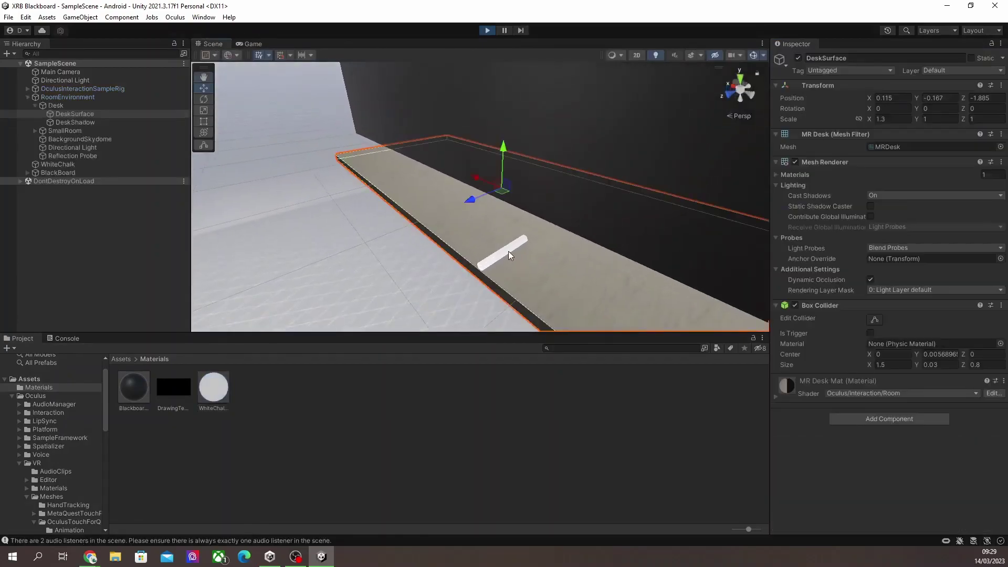
drag(512, 245, 527, 143)
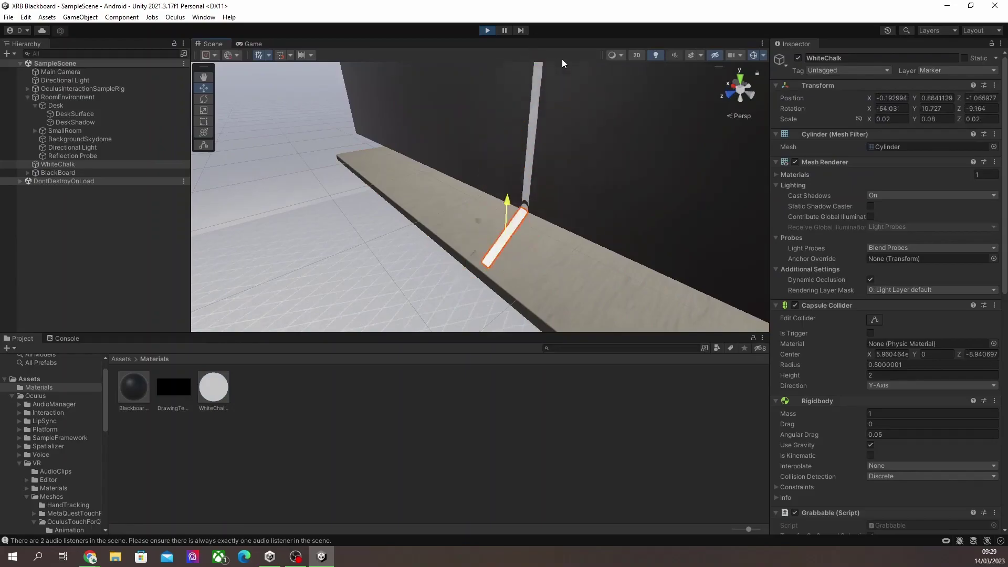
mouse_move(500, 187)
mouse_down()
mouse_move(497, 105)
mouse_move(535, 122)
mouse_up()
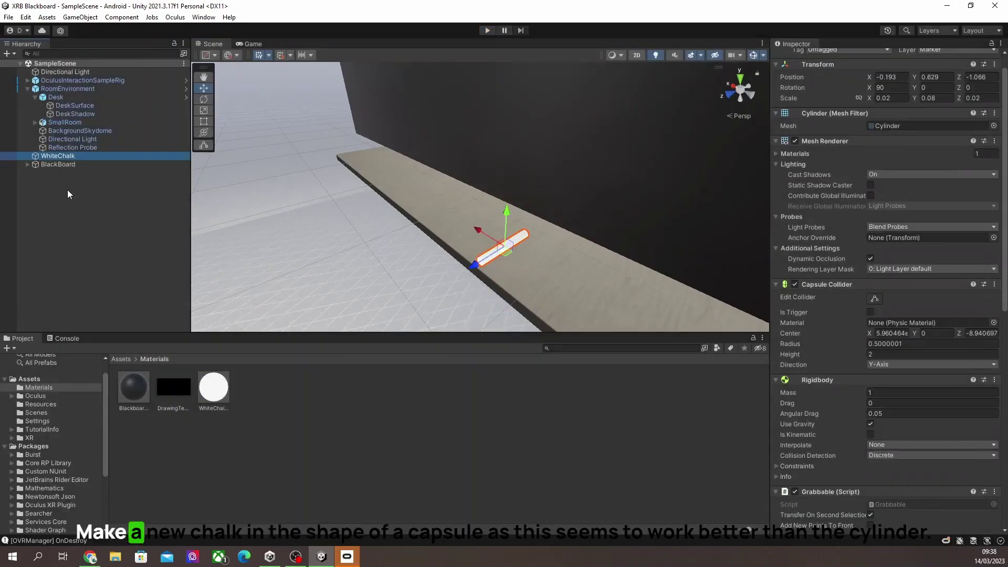
- Add a Rigidbody to WhiteChalkV2 and put it on the 6: Marker layer
right_click(67, 190)
mouse_move(119, 330)
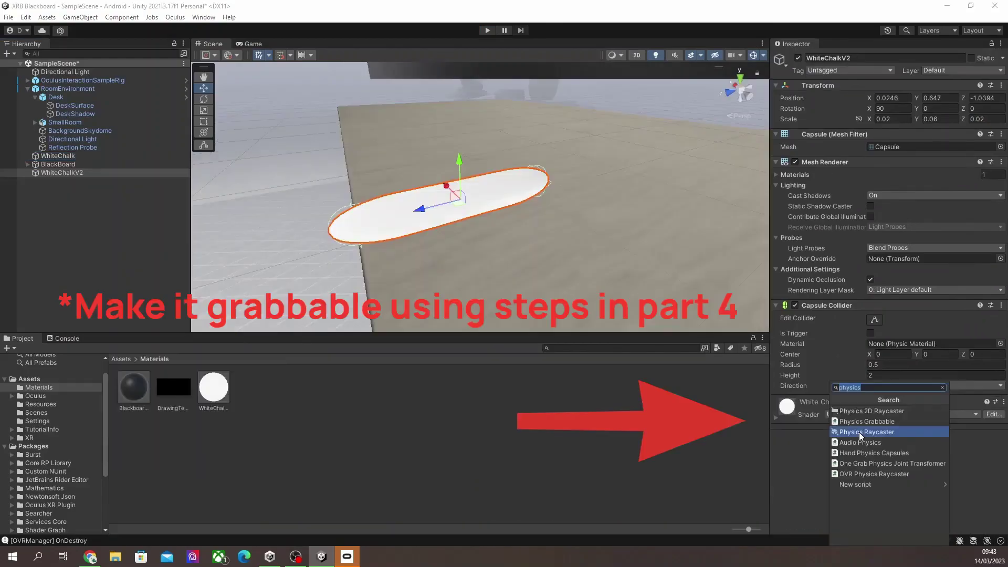
text(rigib)
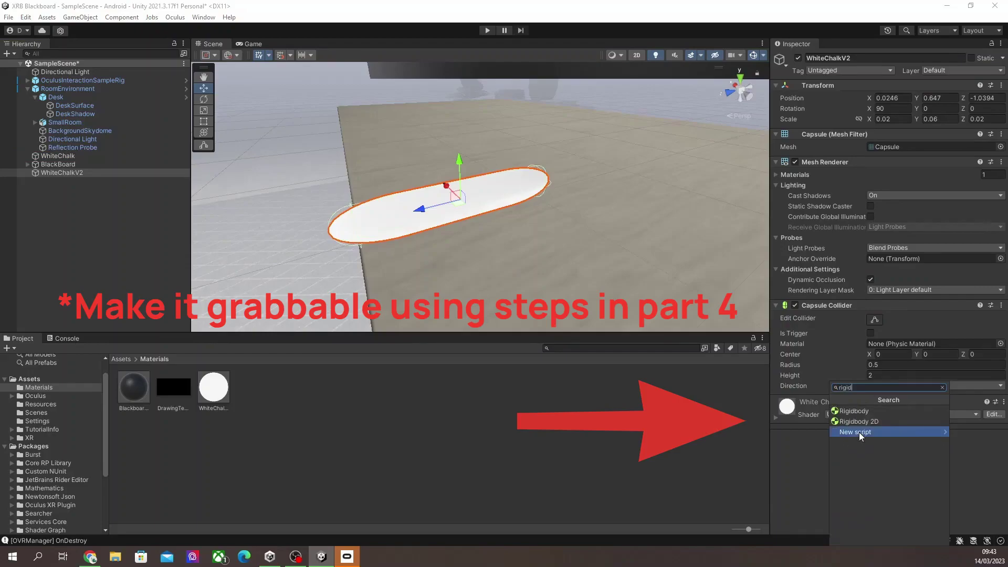
click(853, 412)
scroll(836, 457, down, 2)
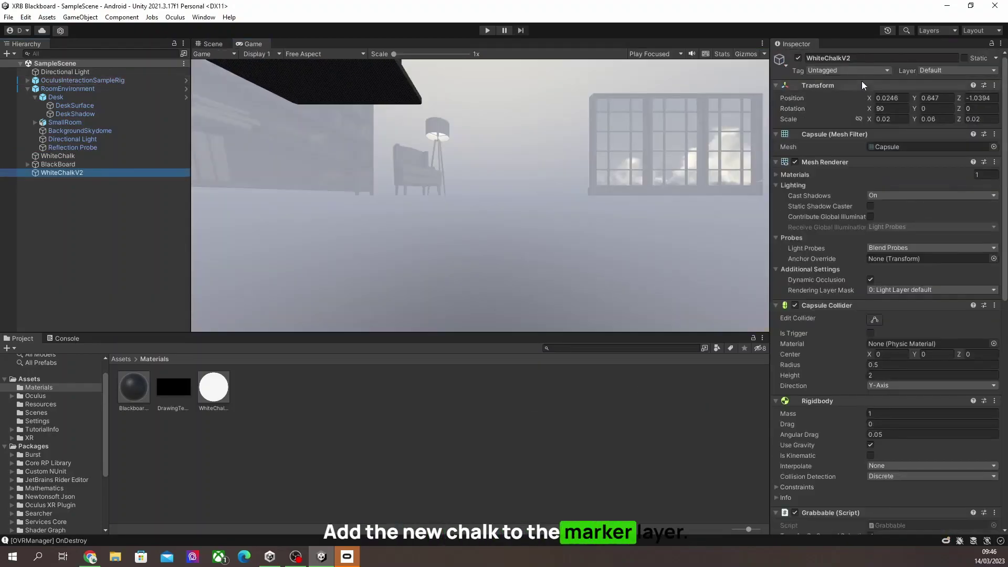
click(961, 73)
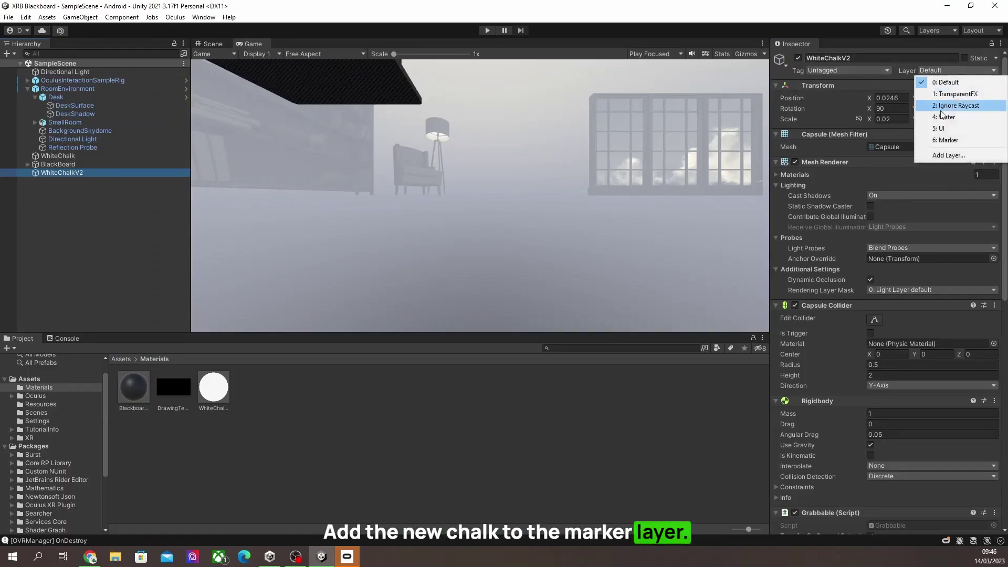
click(948, 140)
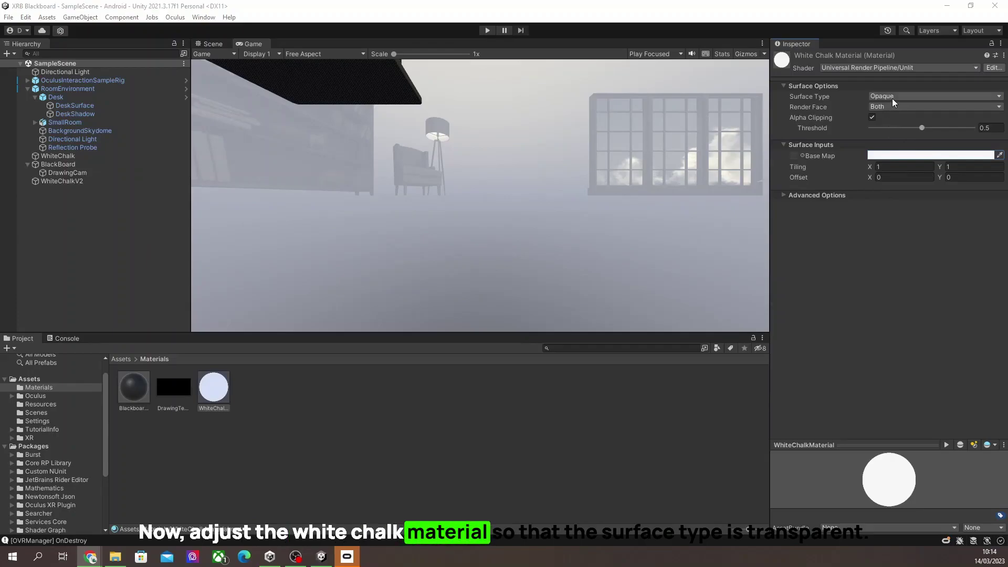
- Set the White Chalk Material's Surface Type to Transparent
click(894, 97)
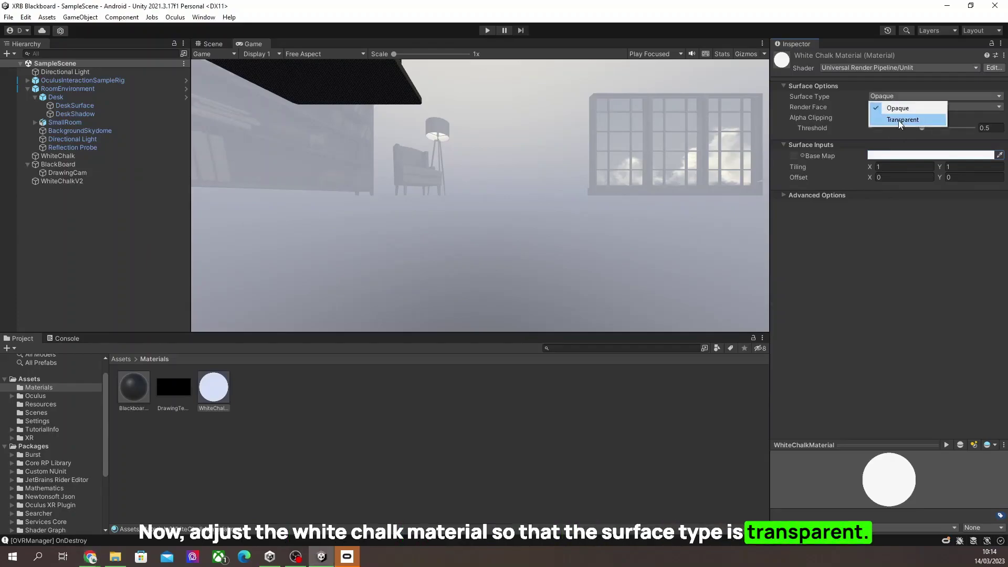
click(899, 121)
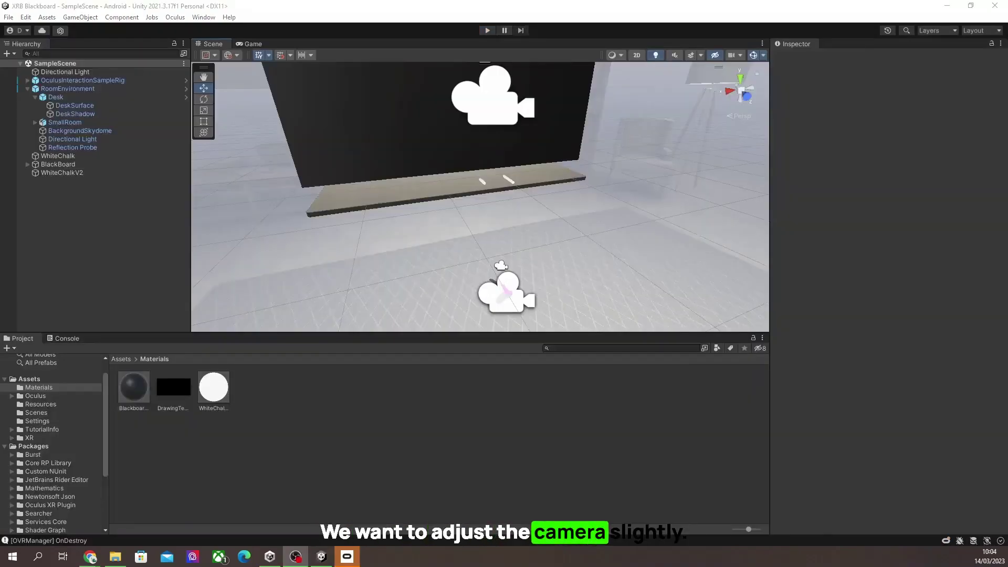
- Give DrawingCam clipping planes Near -0.04 and Far 0.01, and set its Y and Z position to 0
click(493, 94)
alt+drag(494, 95, 277, 190)
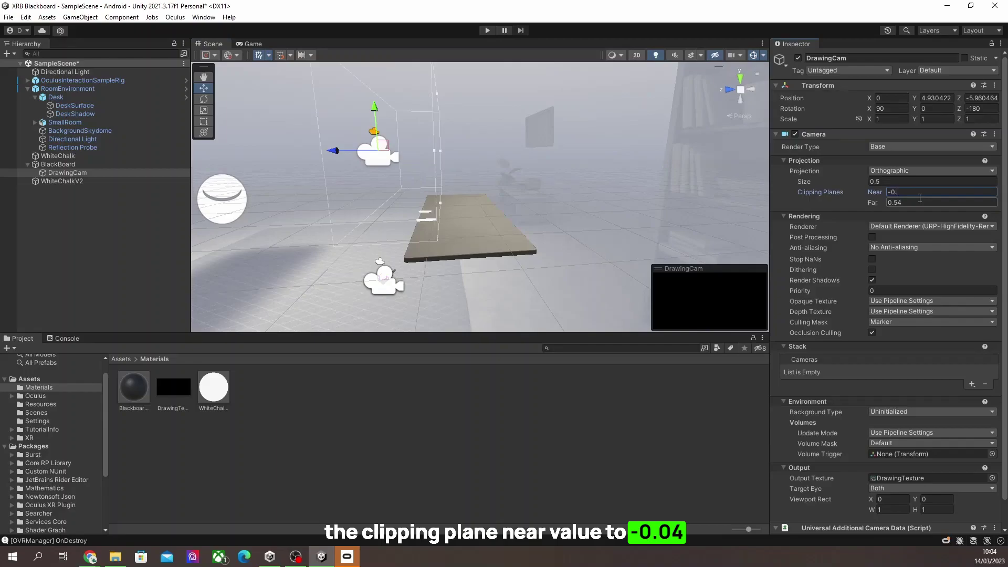
text(04)
click(907, 203)
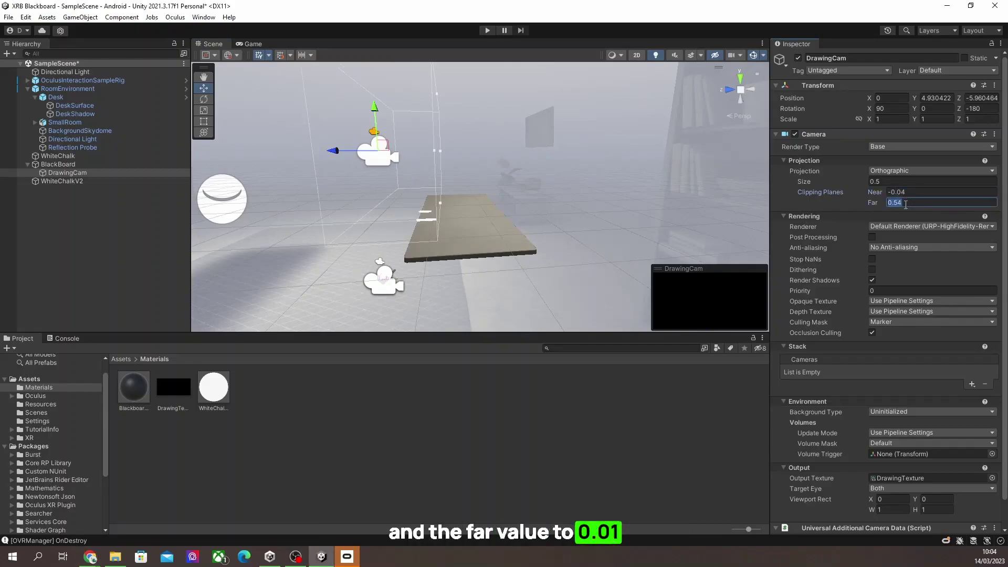
text(0.)
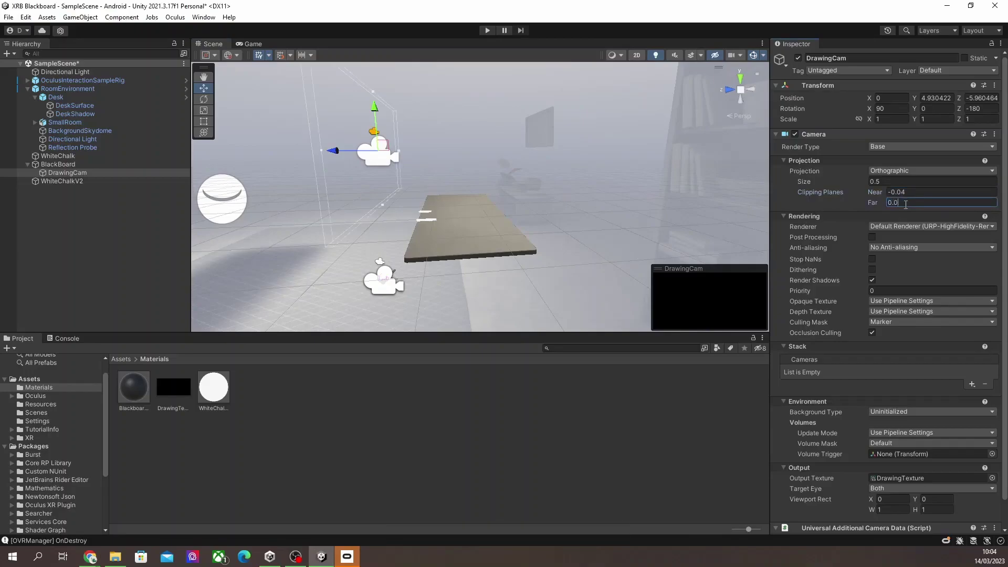
text(01)
click(934, 98)
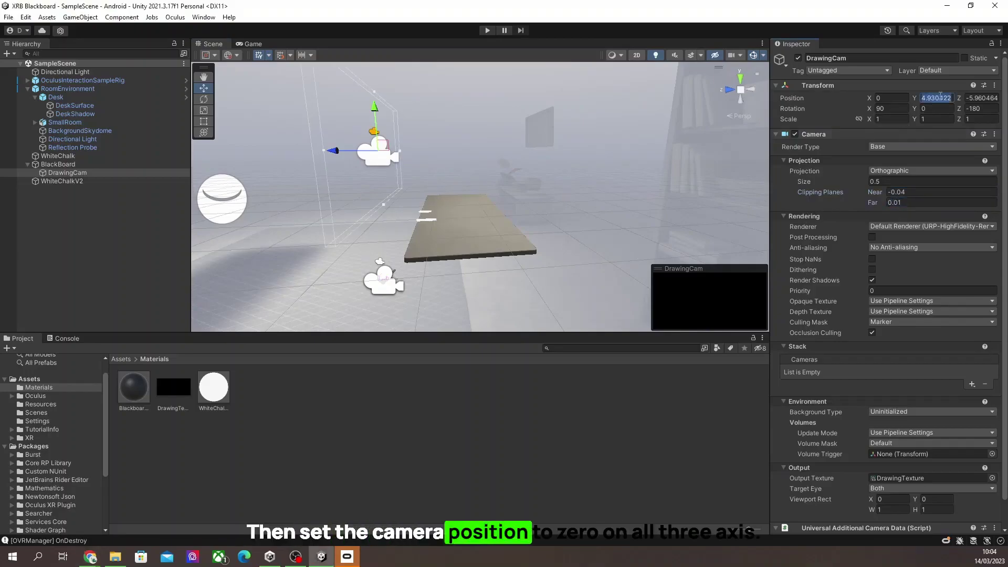
text(0)
click(990, 98)
text(0)
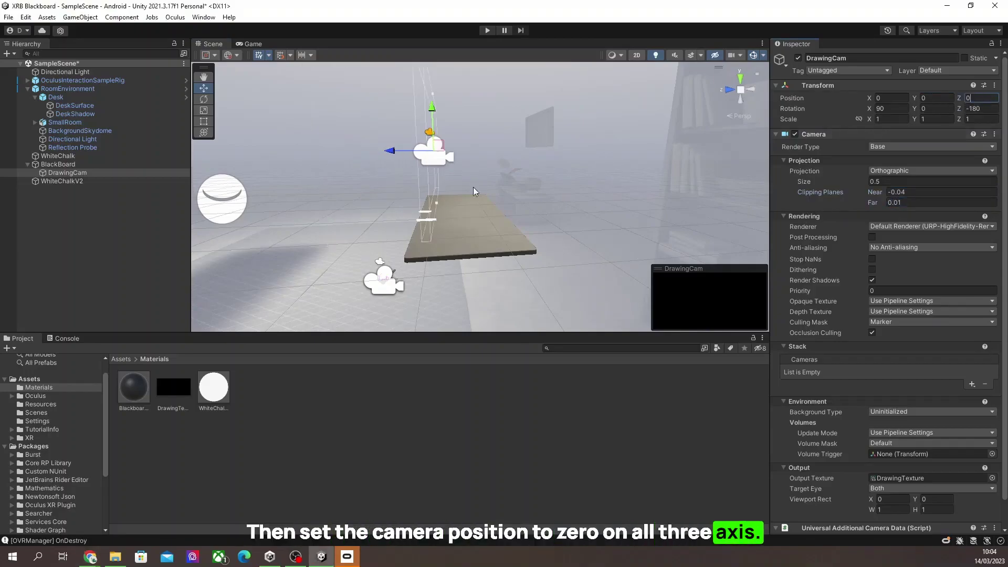
alt+drag(434, 200, 402, 203)
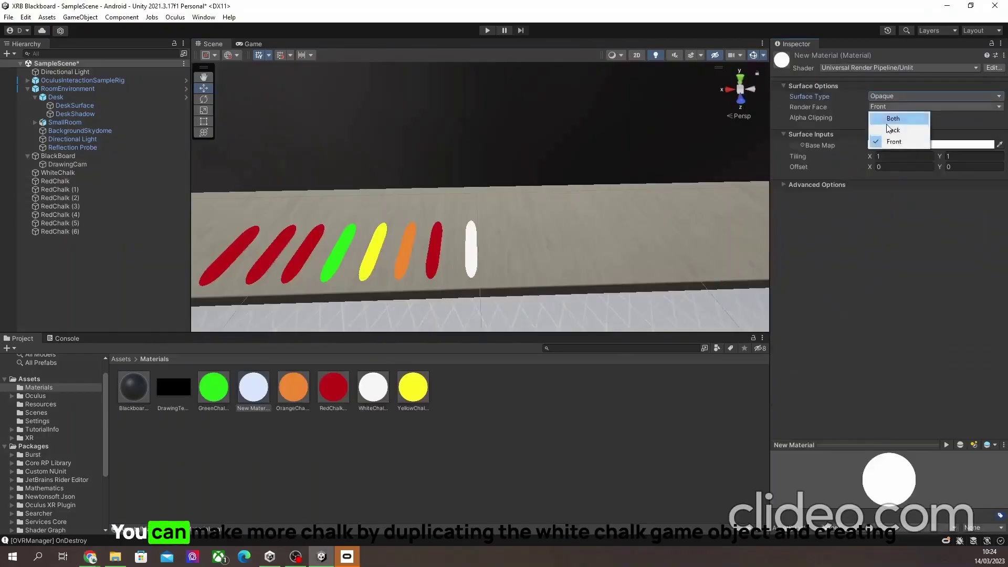
- Make the new material transparent blue, name it BlueChalkMaterial, and apply it to the third chalk
click(898, 140)
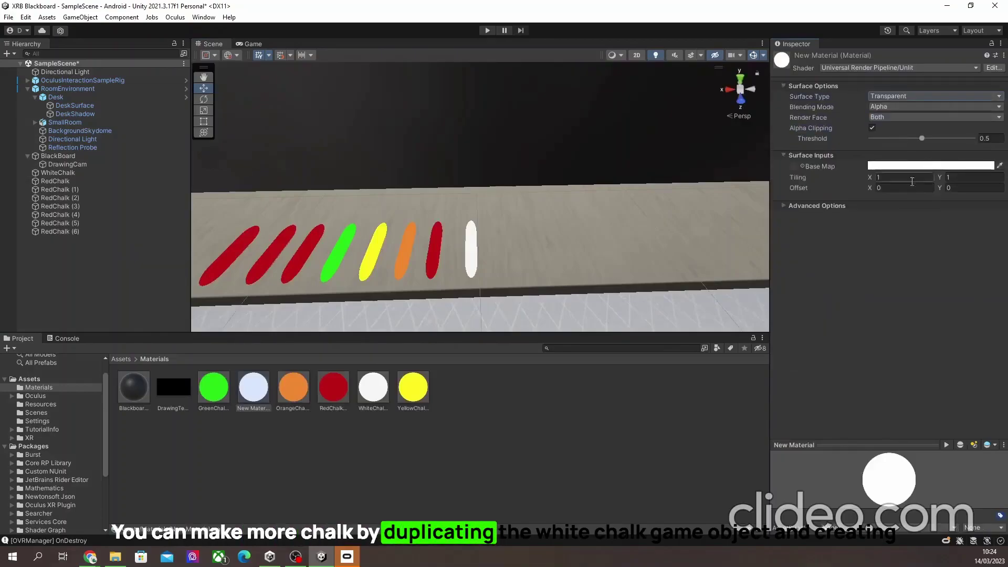
click(975, 166)
click(903, 279)
click(961, 225)
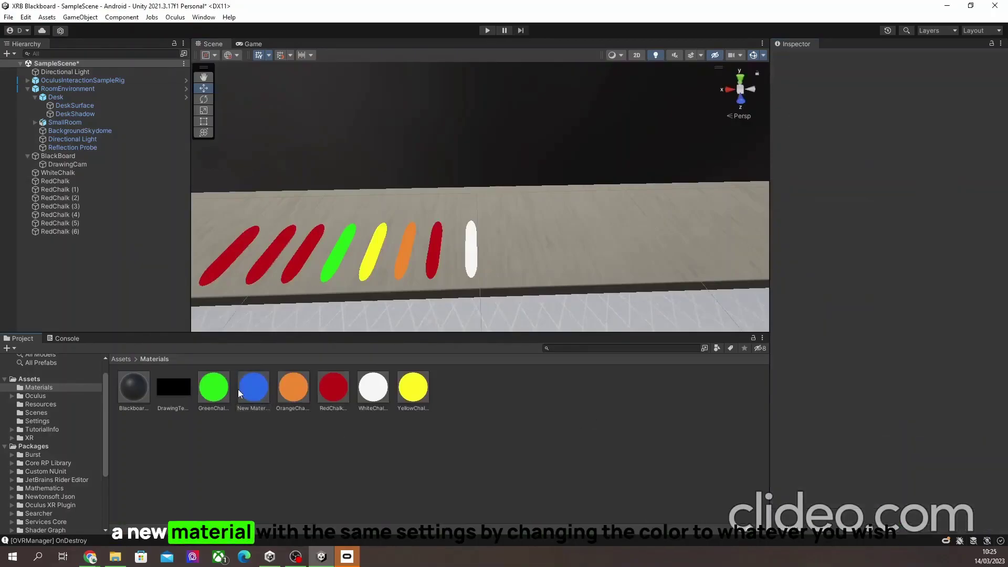
click(260, 409)
text(BlueCha)
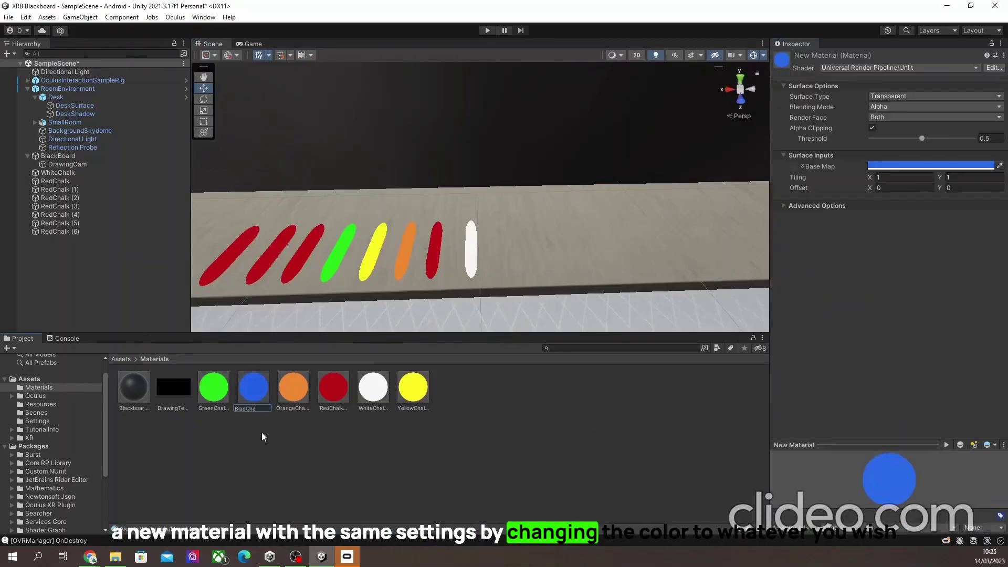
text(lkMaterial)
key(Return)
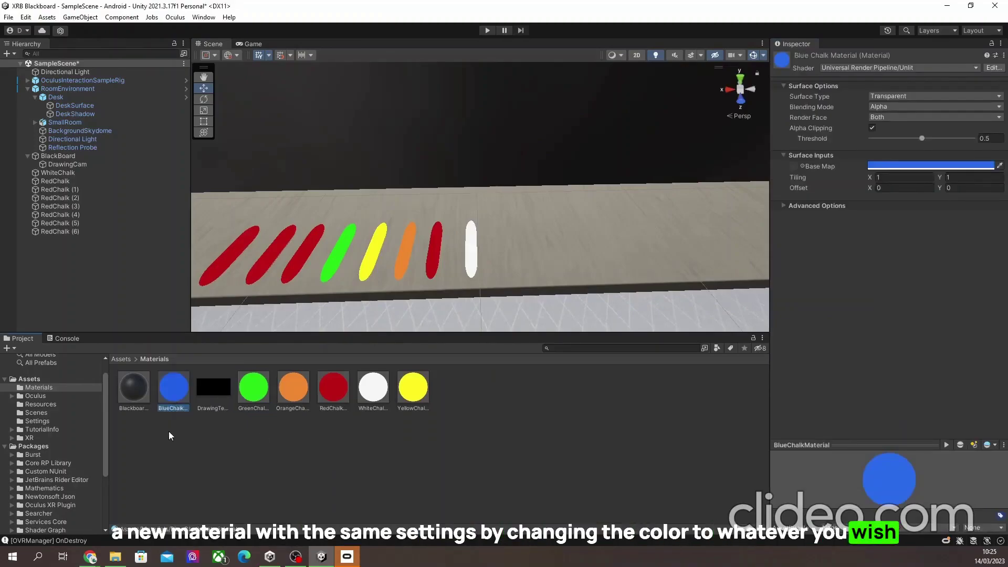
key(alt+Tab)
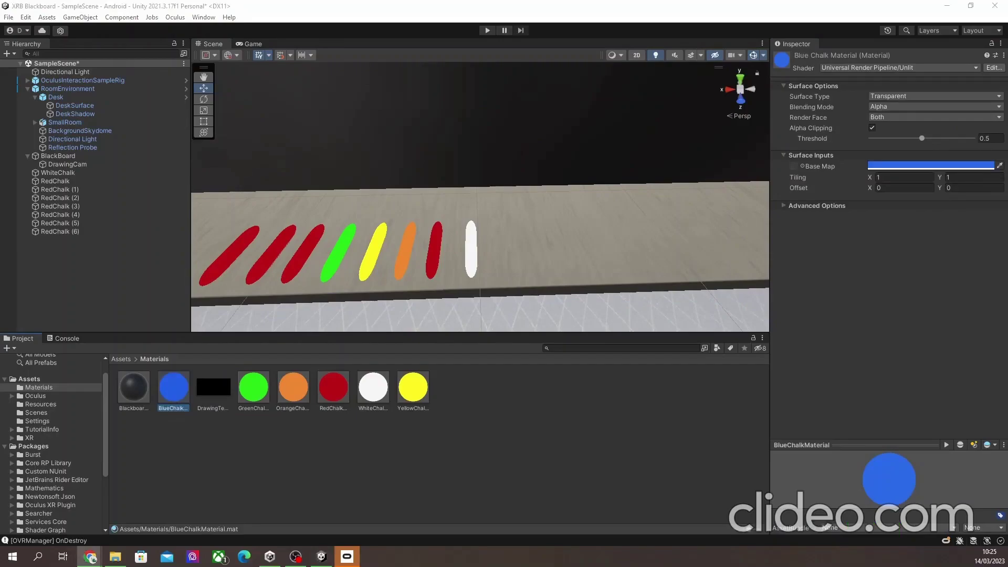
drag(181, 409, 293, 282)
- Create another material in the Materials folder using the URP Unlit shader
right_click(486, 397)
mouse_move(603, 114)
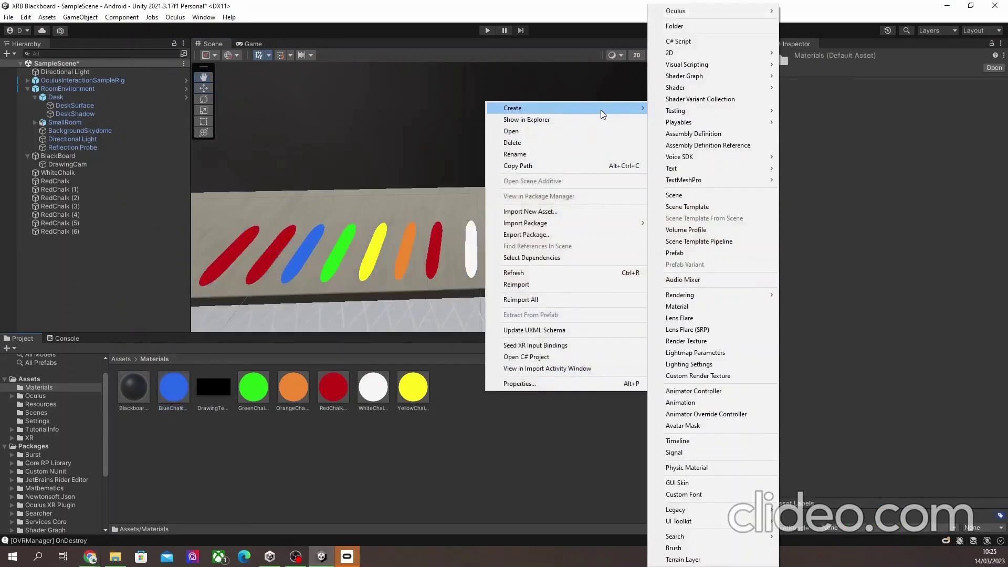
click(678, 306)
click(897, 68)
click(882, 91)
click(894, 96)
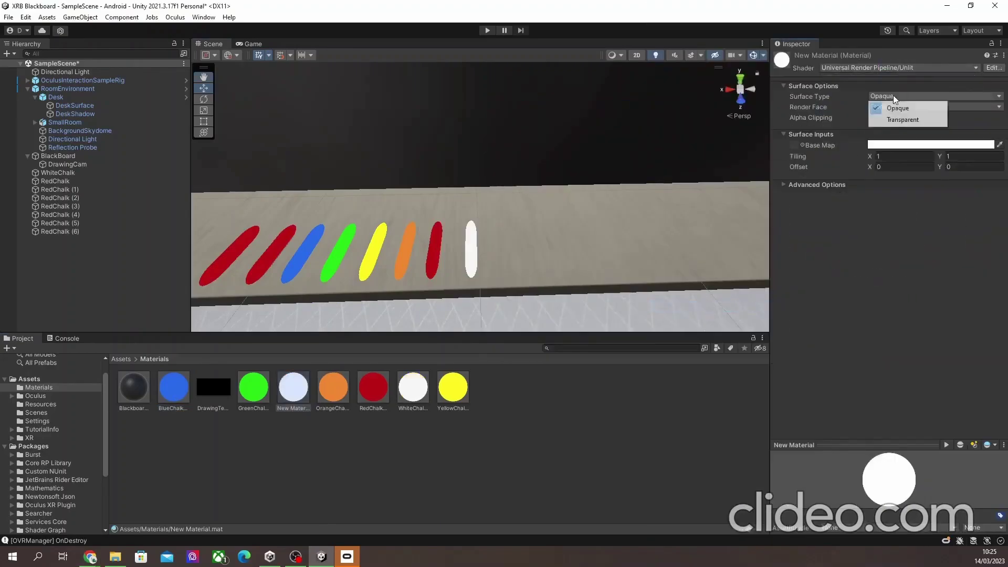
- Make the new material transparent, then lower the flat cube onto the chalk ledge's edge
click(894, 122)
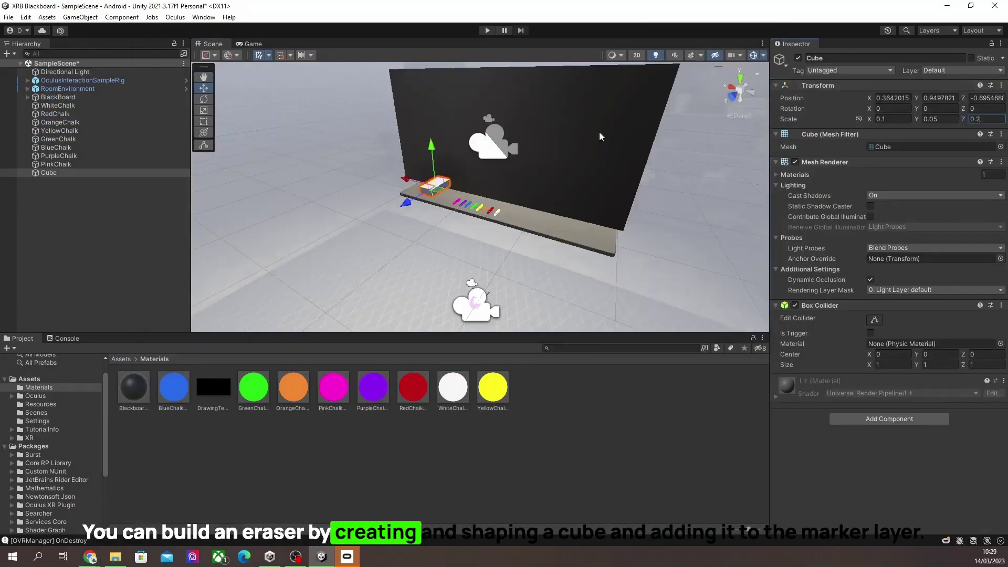
right_drag(452, 209, 365, 208)
key(f)
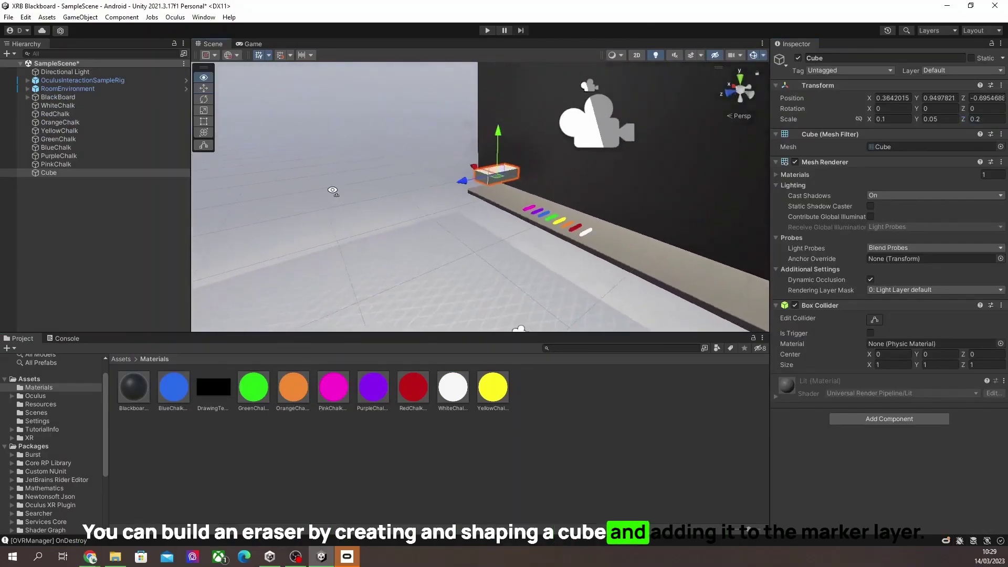
drag(498, 147, 500, 143)
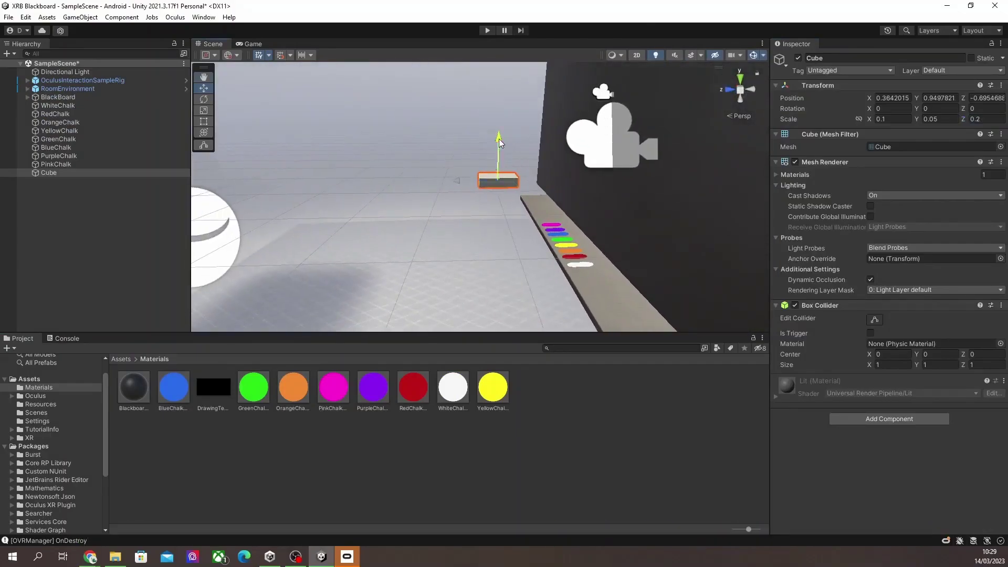
drag(495, 181, 495, 189)
right_drag(495, 189, 539, 253)
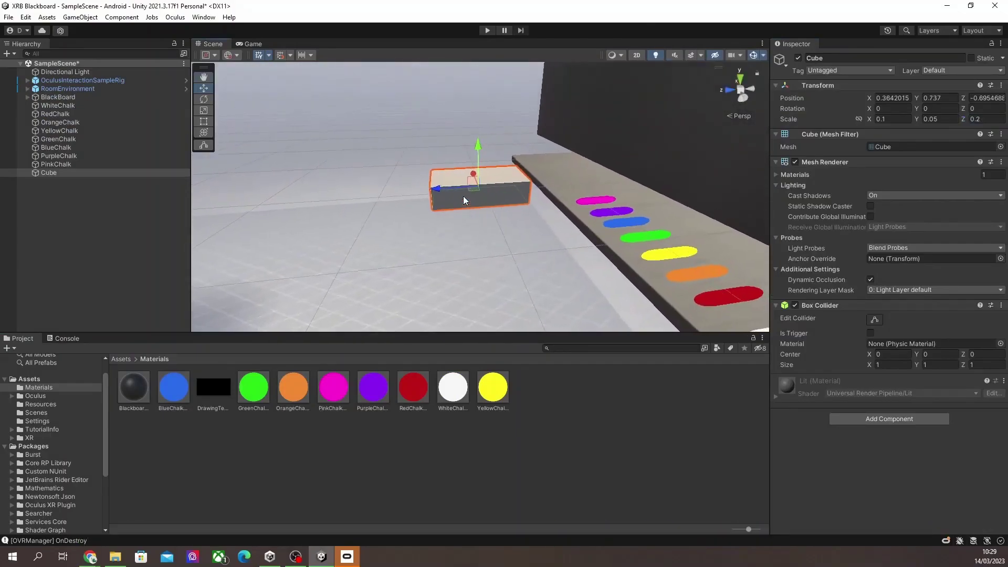
drag(460, 188, 560, 175)
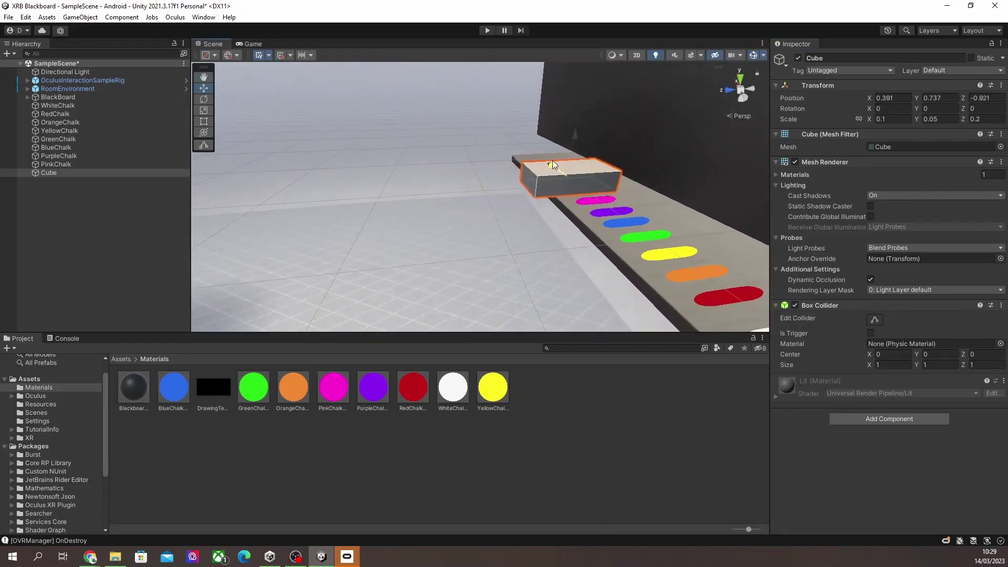
mouse_move(558, 160)
right_down()
mouse_move(580, 175)
mouse_move(546, 163)
right_up()
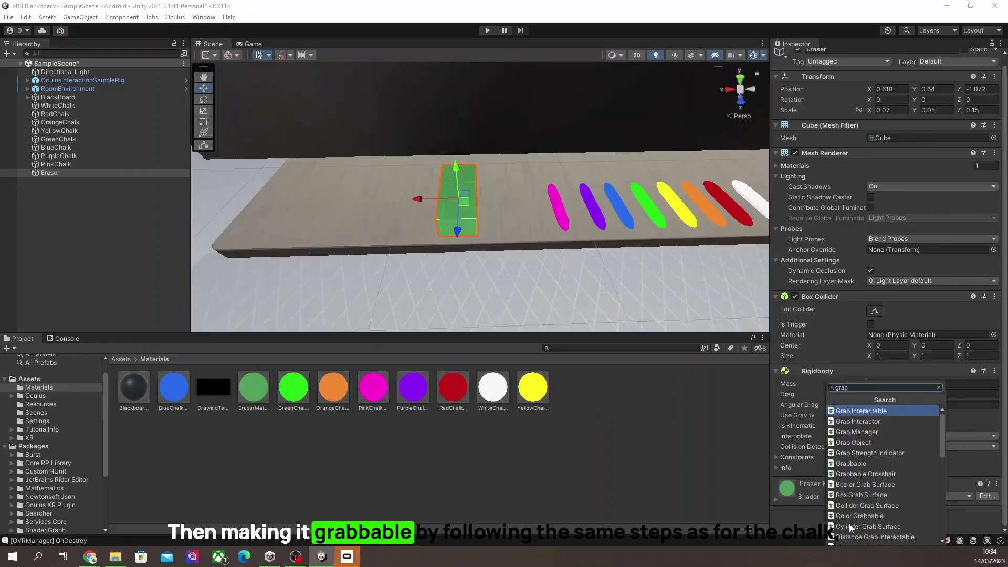
scroll(863, 466, down, 5)
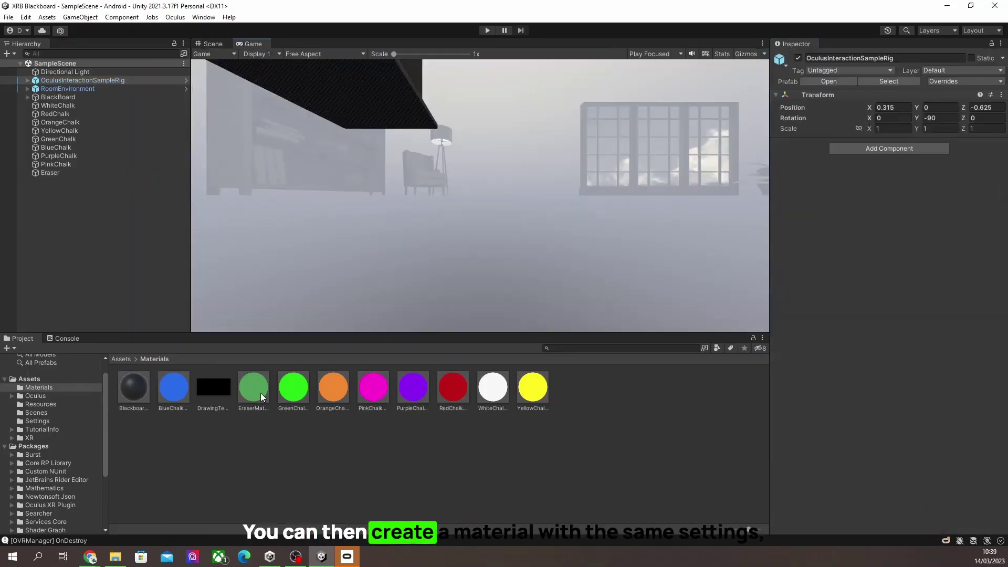
- Set EraserMaterial's Base Map colour to black (000000) with alpha 0
click(261, 393)
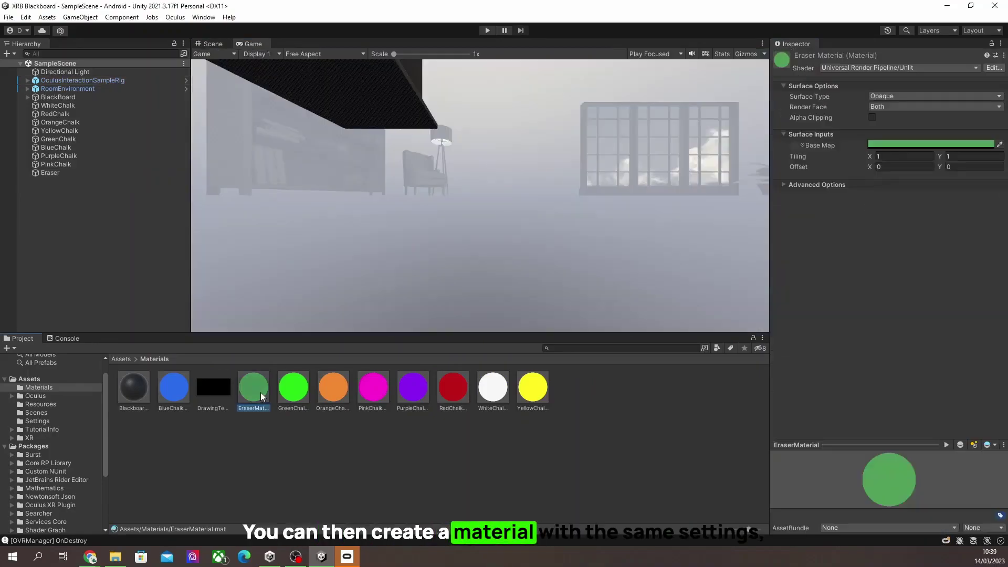
click(989, 146)
drag(944, 219, 903, 260)
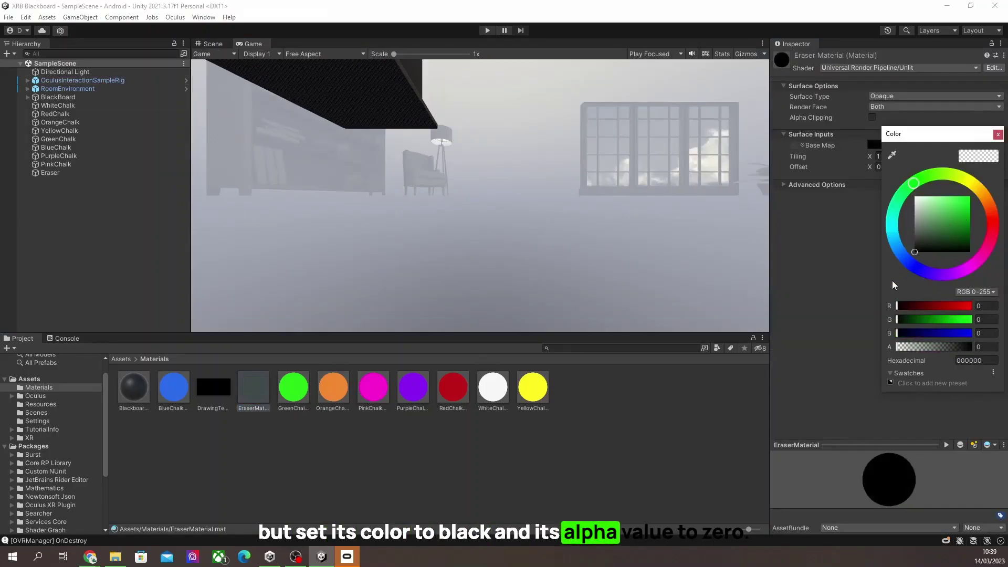